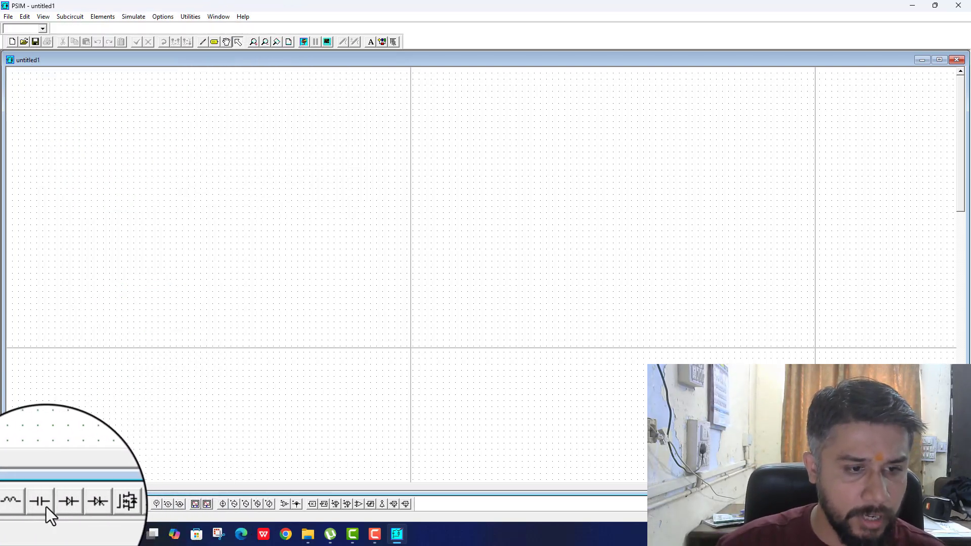
Place three vertical resistors side by side and a vertical current probe above each of them
click(20, 504)
right_click(221, 206)
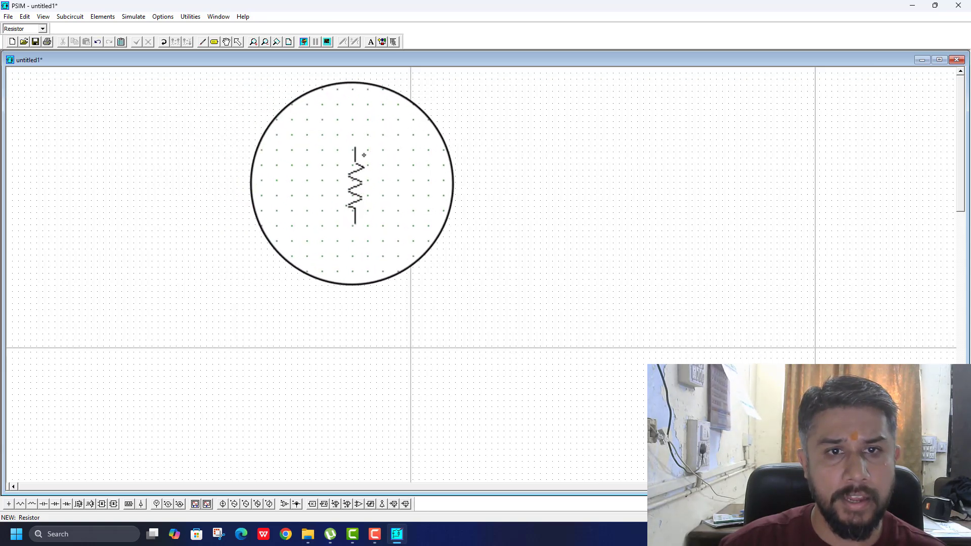
click(256, 185)
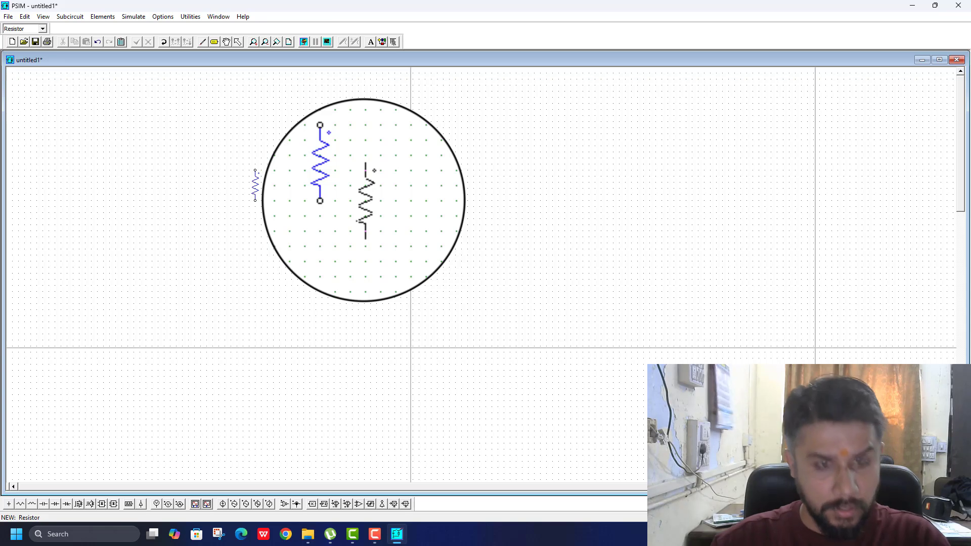
key(Escape)
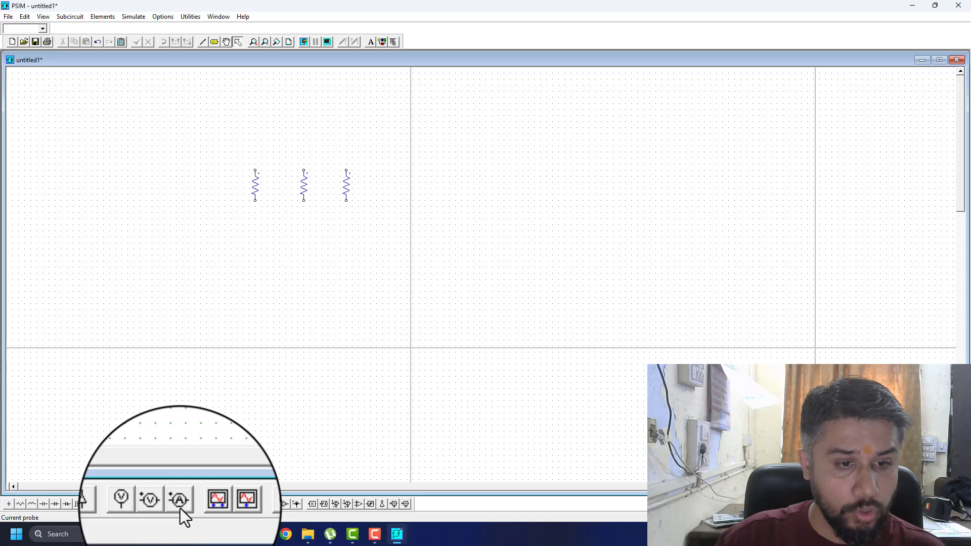
click(180, 504)
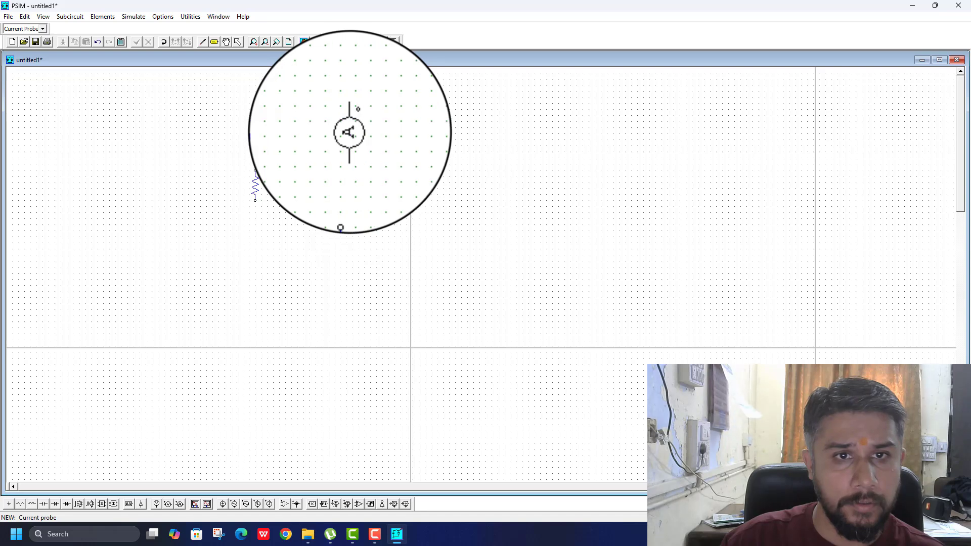
click(349, 133)
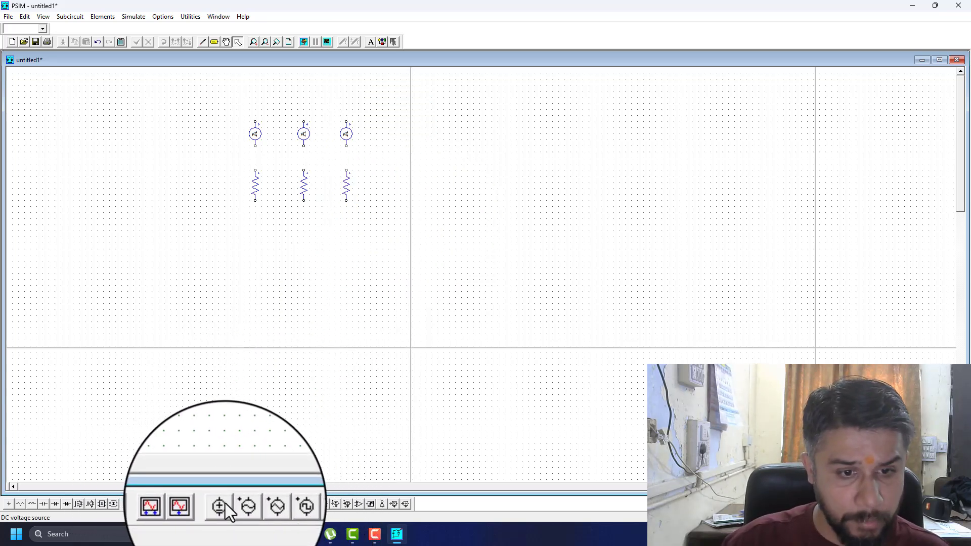
Place a DC voltage source to the left of the resistor branches and a ground symbol below them
click(223, 504)
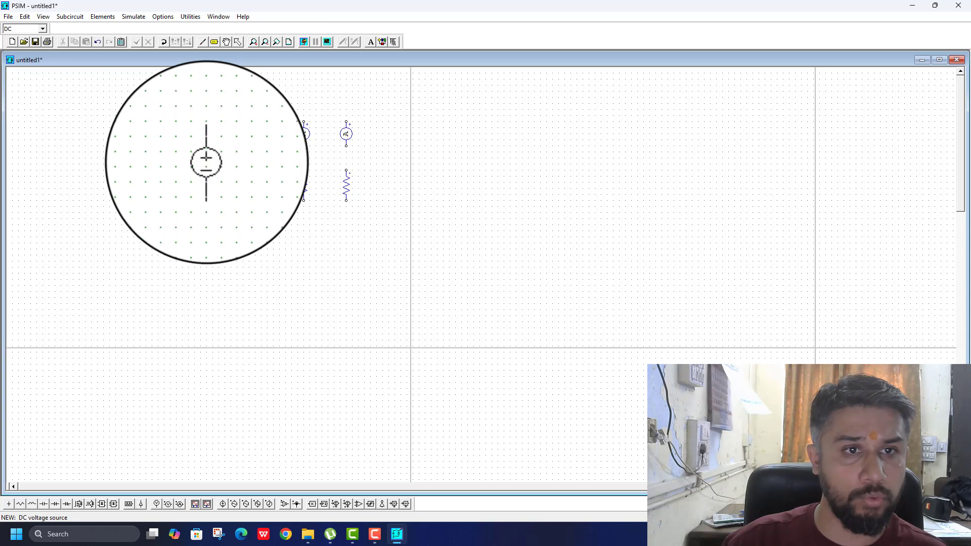
click(206, 162)
key(Escape)
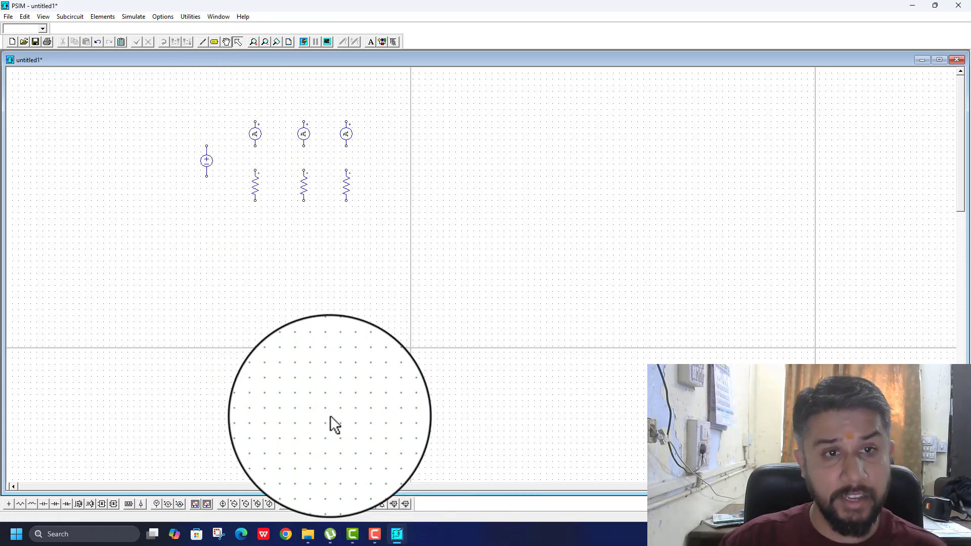
click(9, 505)
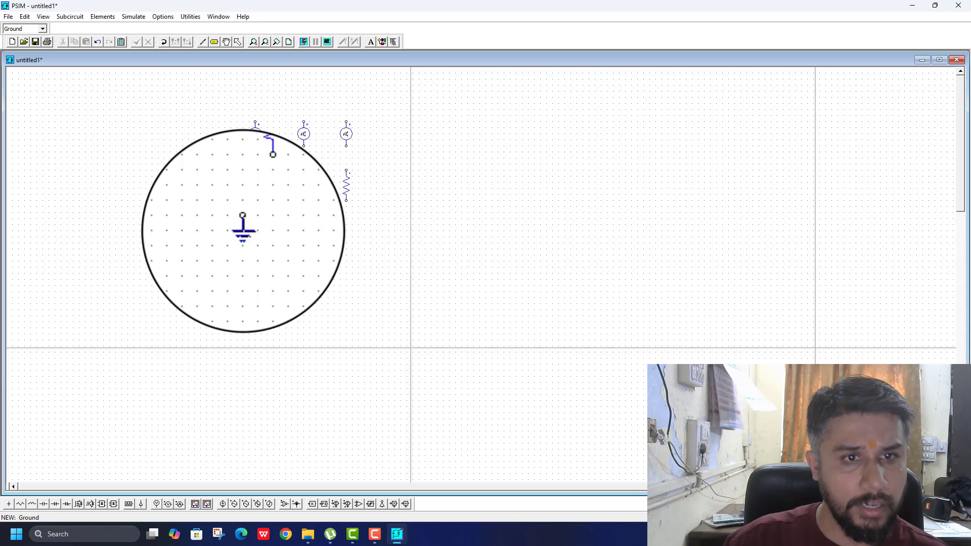
click(243, 230)
key(Escape)
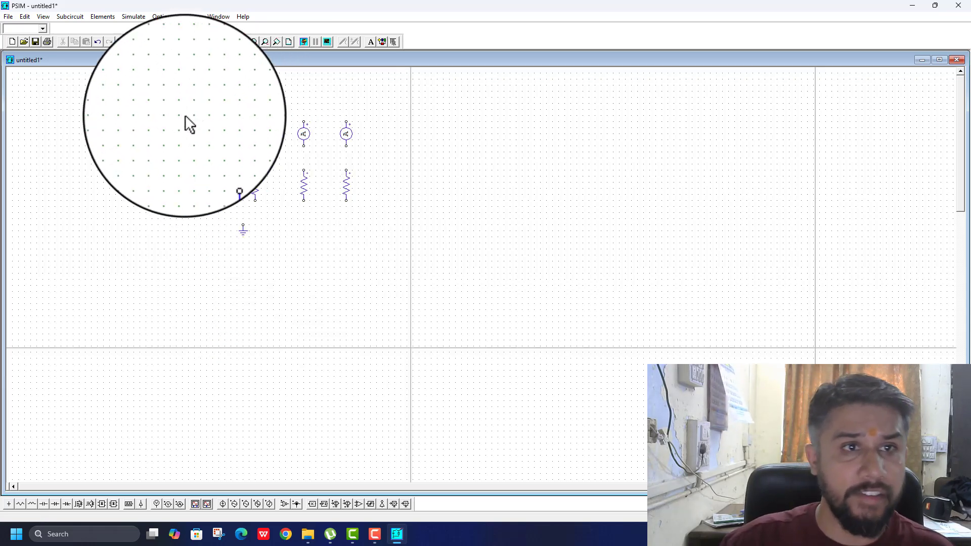
Wire the source's positive terminal to the tops of all three current probes and each probe to the resistor below it
click(202, 43)
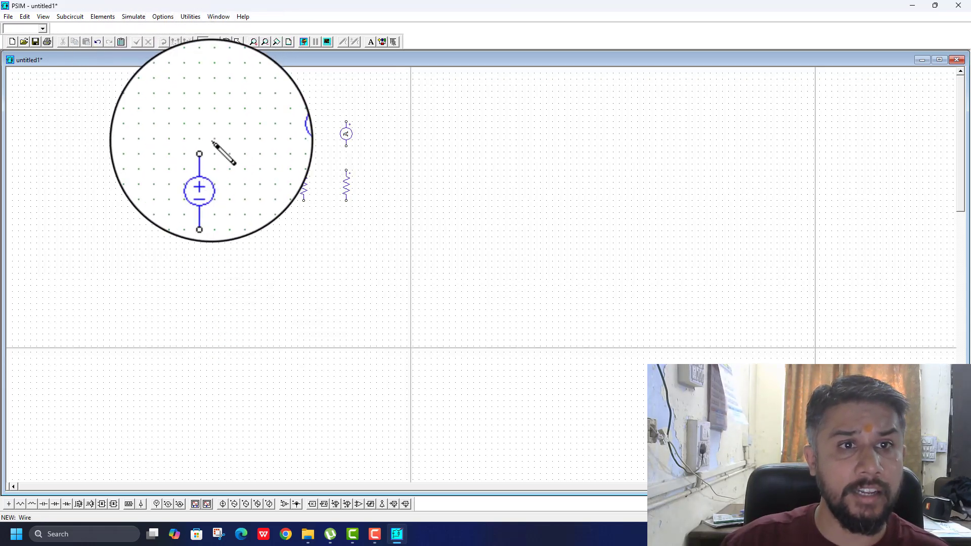
mouse_move(207, 148)
mouse_down()
mouse_move(215, 105)
mouse_move(261, 104)
mouse_move(255, 120)
mouse_up()
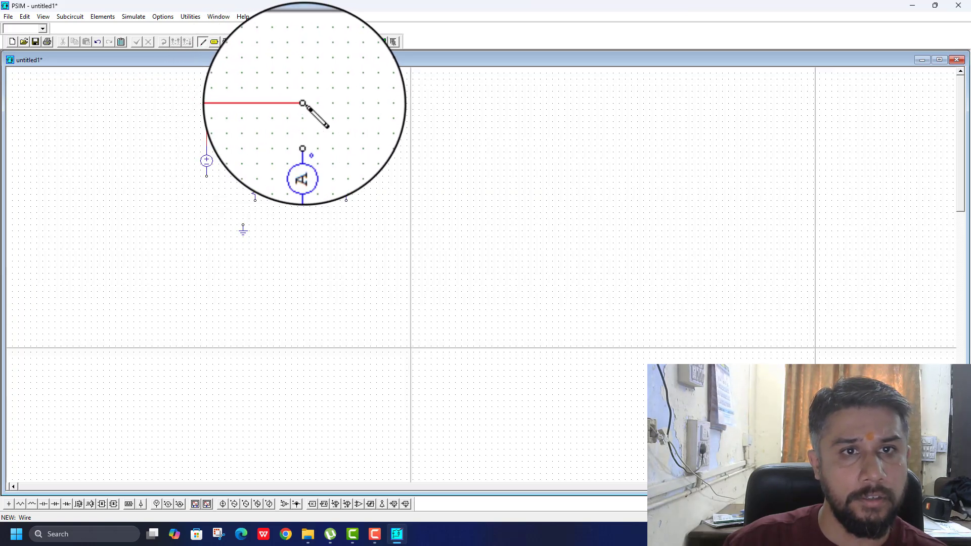
drag(302, 103, 306, 125)
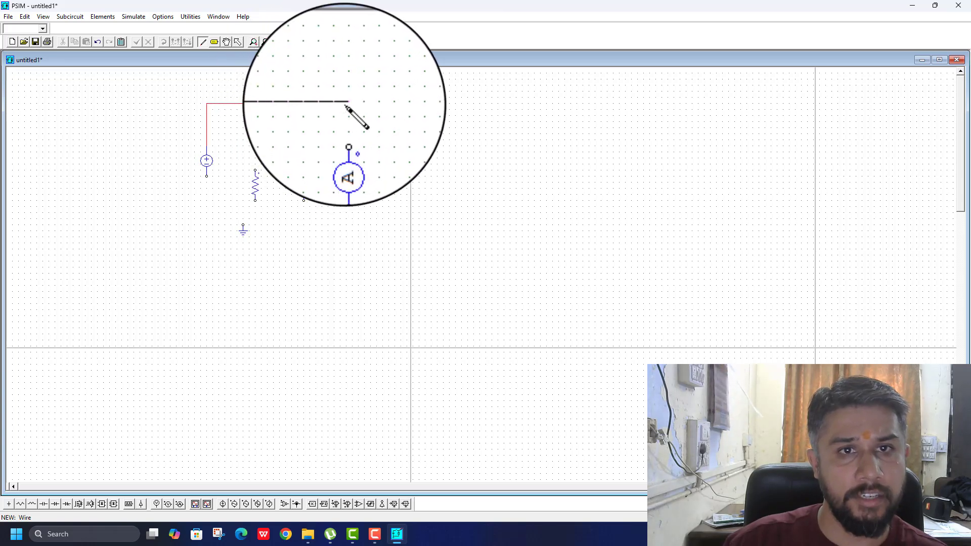
drag(346, 103, 346, 124)
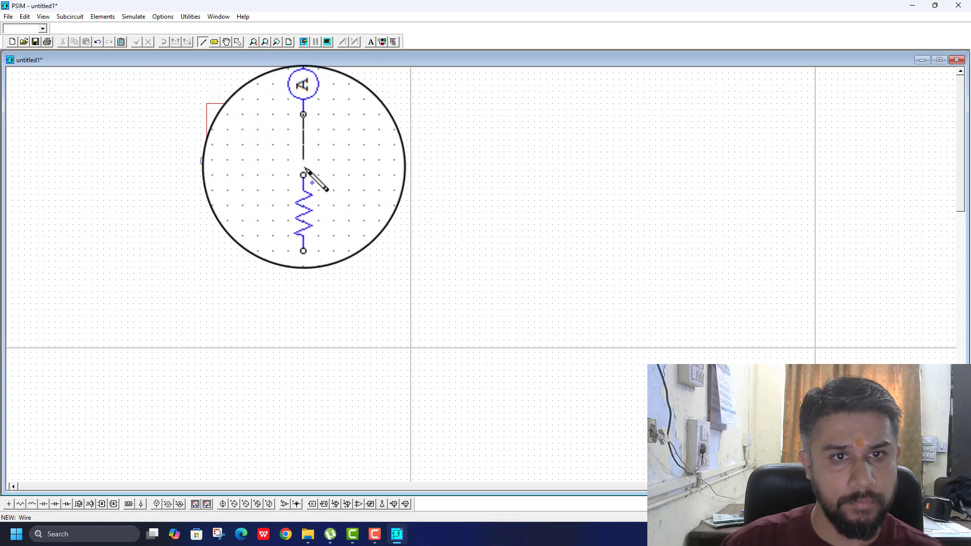
drag(304, 169, 304, 170)
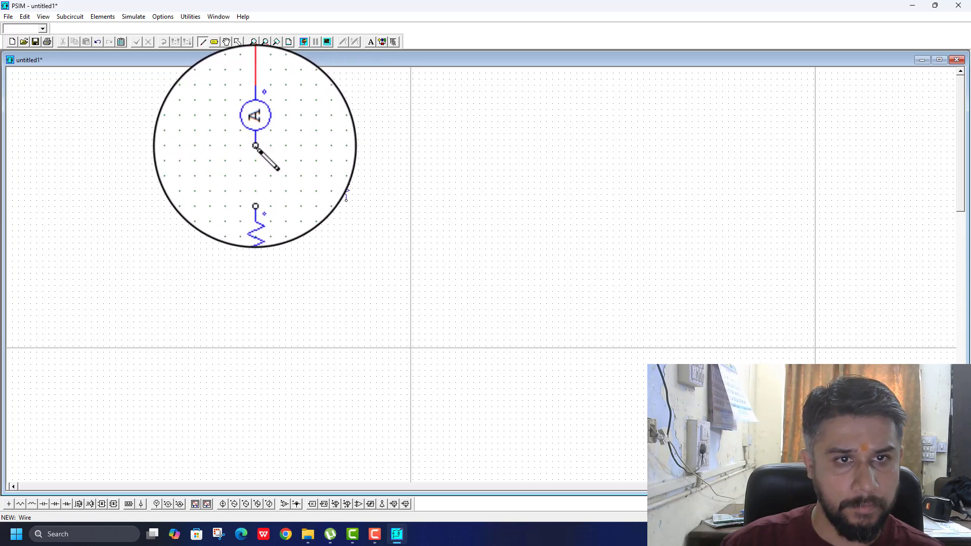
drag(256, 147, 256, 170)
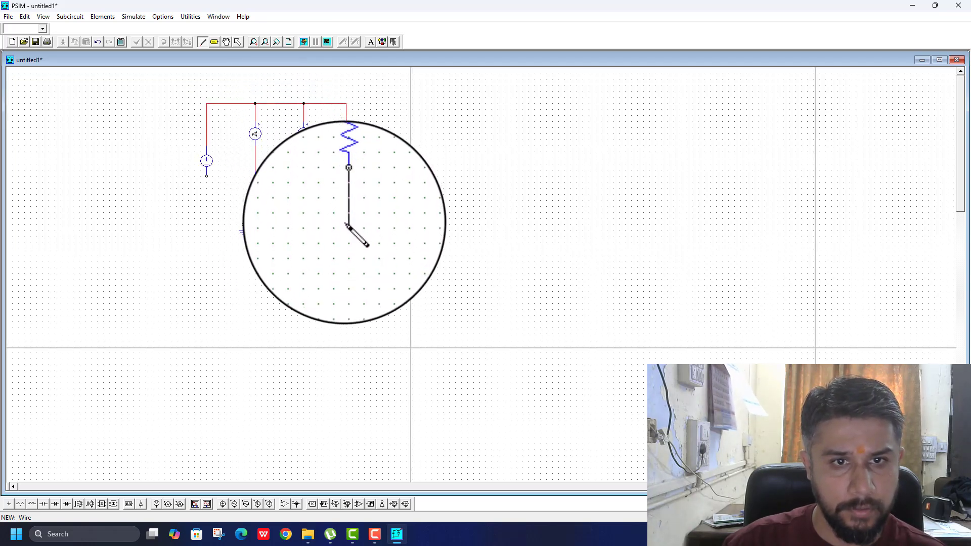
Wire the lower ends of the three resistors to the ground and to the source's negative terminal
drag(345, 222, 347, 225)
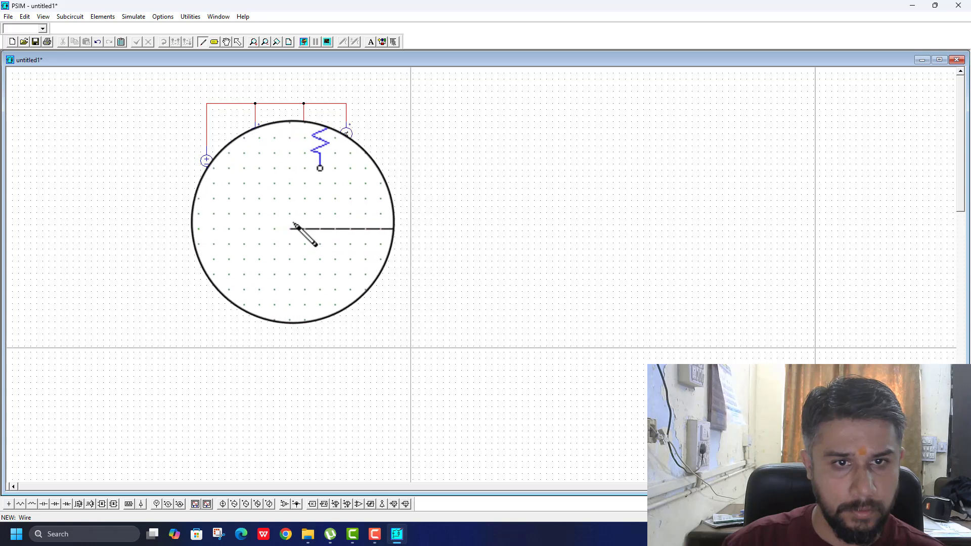
click(241, 226)
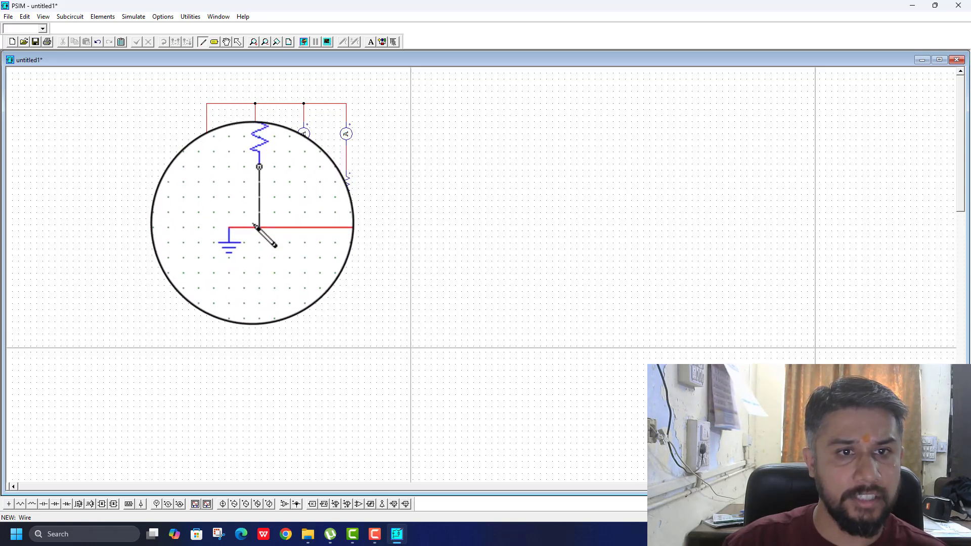
click(303, 201)
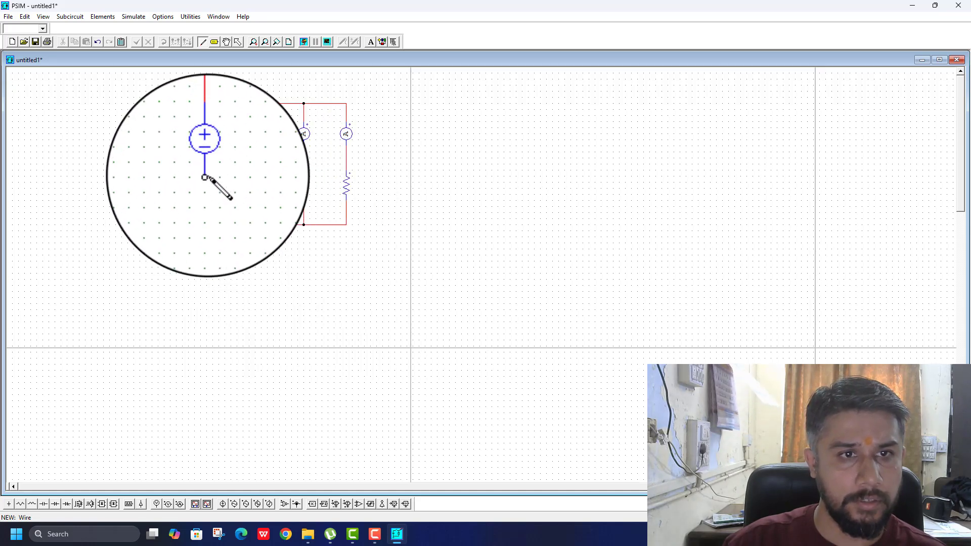
mouse_move(207, 176)
mouse_down()
mouse_move(207, 226)
mouse_move(242, 226)
mouse_up()
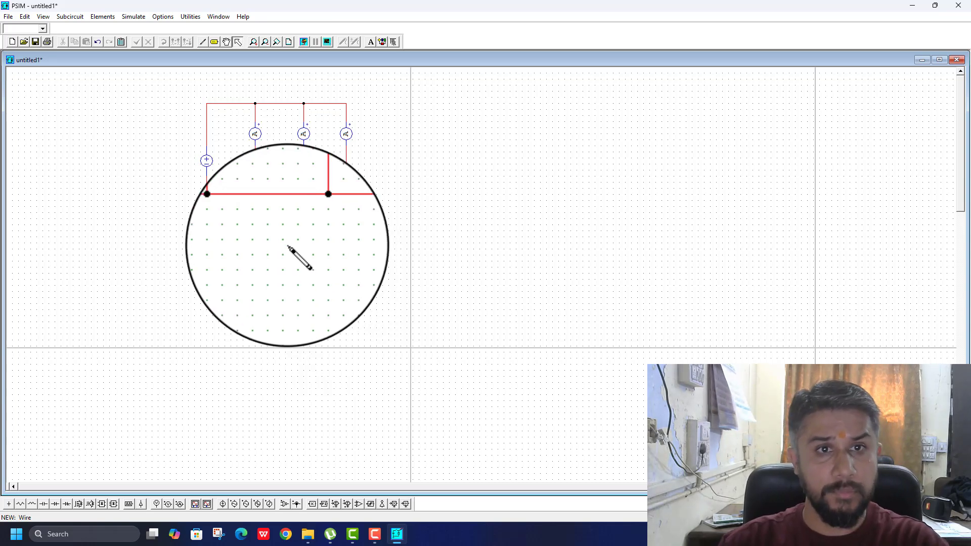
Add a simulation control clock to the left of the circuit with a total time of 0.1
click(160, 19)
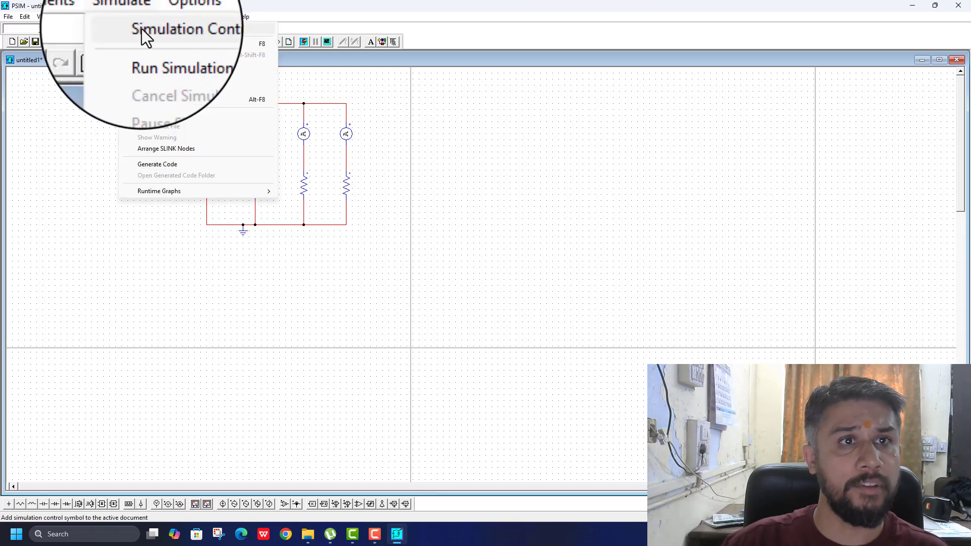
click(142, 31)
click(132, 126)
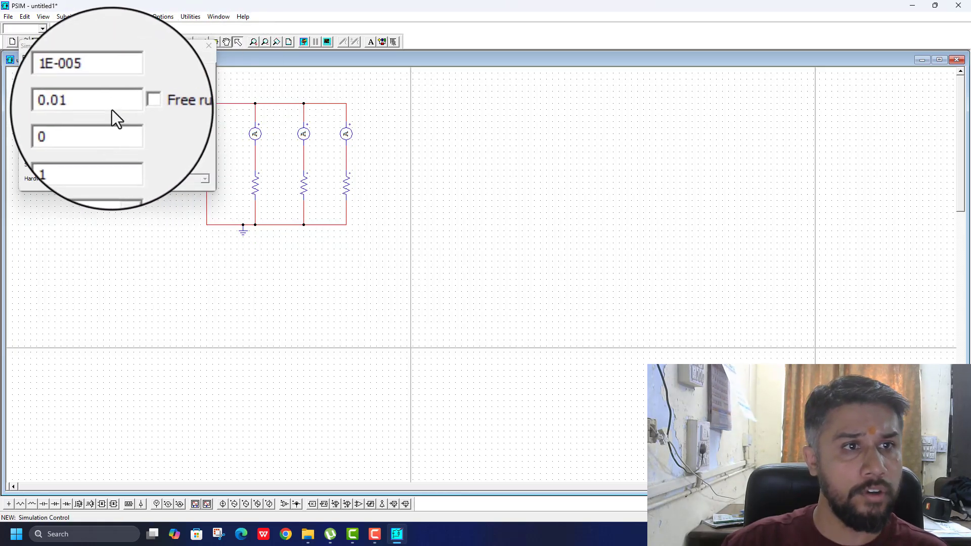
click(111, 107)
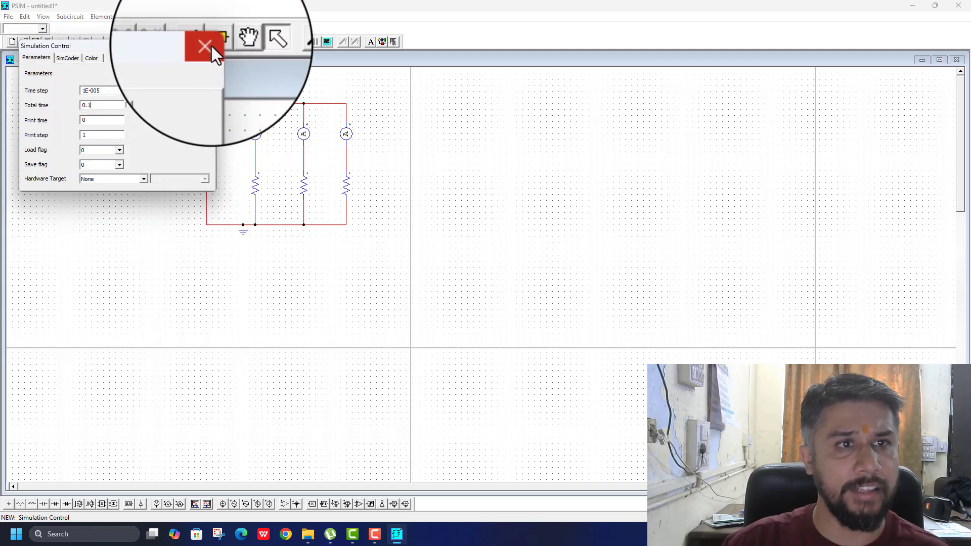
click(209, 47)
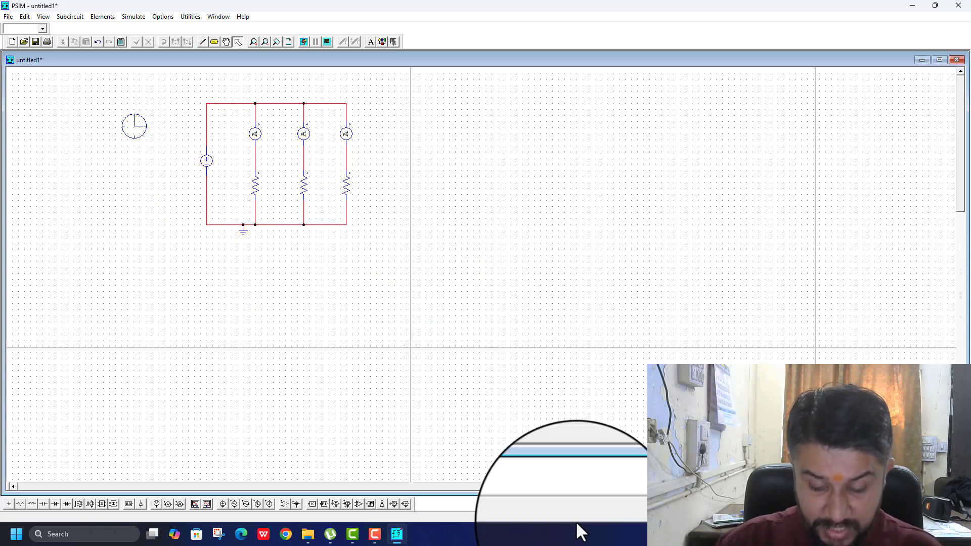
Set the DC voltage source's amplitude to 220V and display its name and amplitude on the schematic
mouse_move(206, 161)
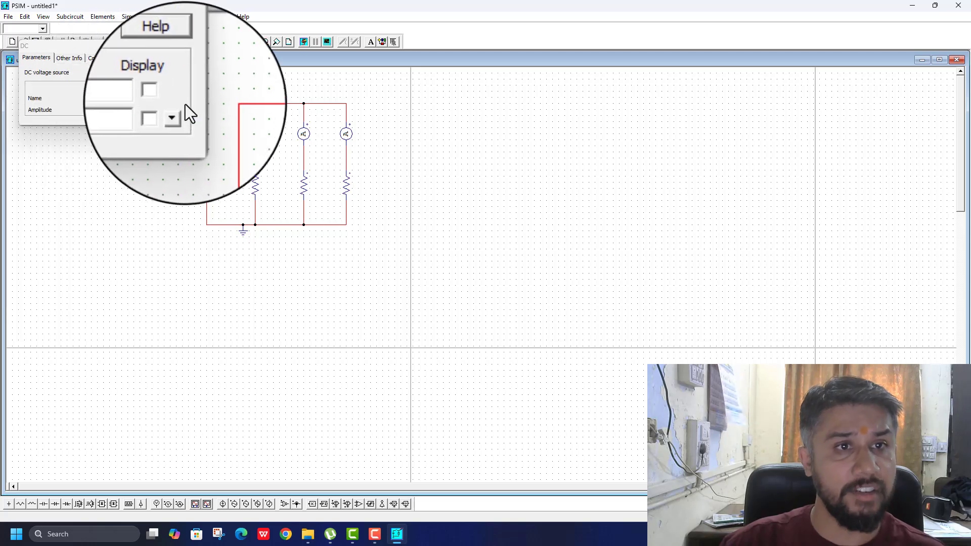
click(167, 98)
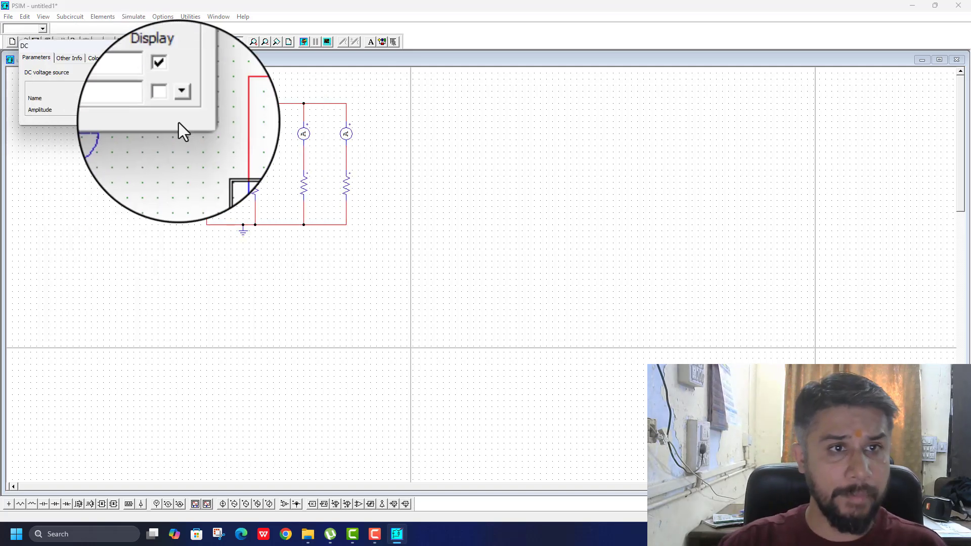
click(171, 109)
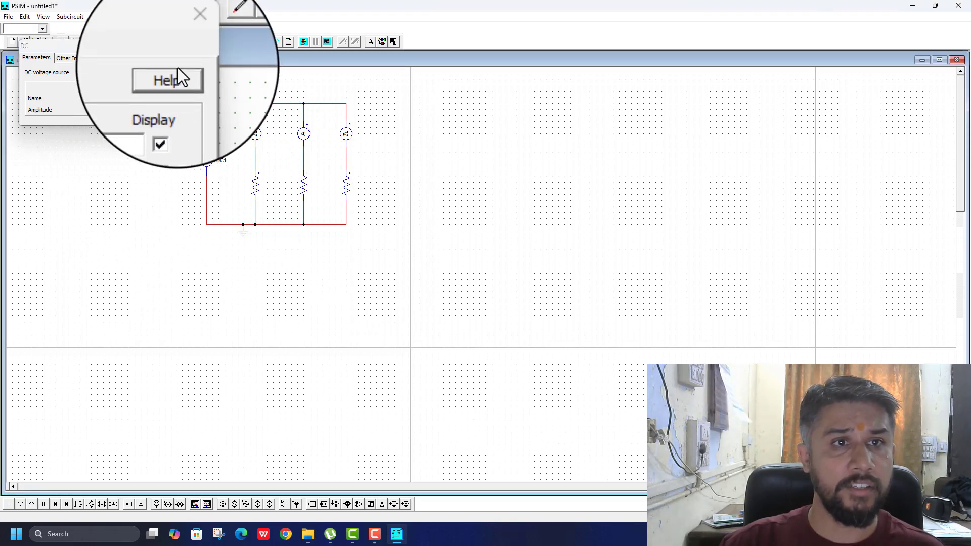
click(187, 46)
Move the DC source's name and amplitude labels to the left side of its symbol
drag(217, 162, 190, 161)
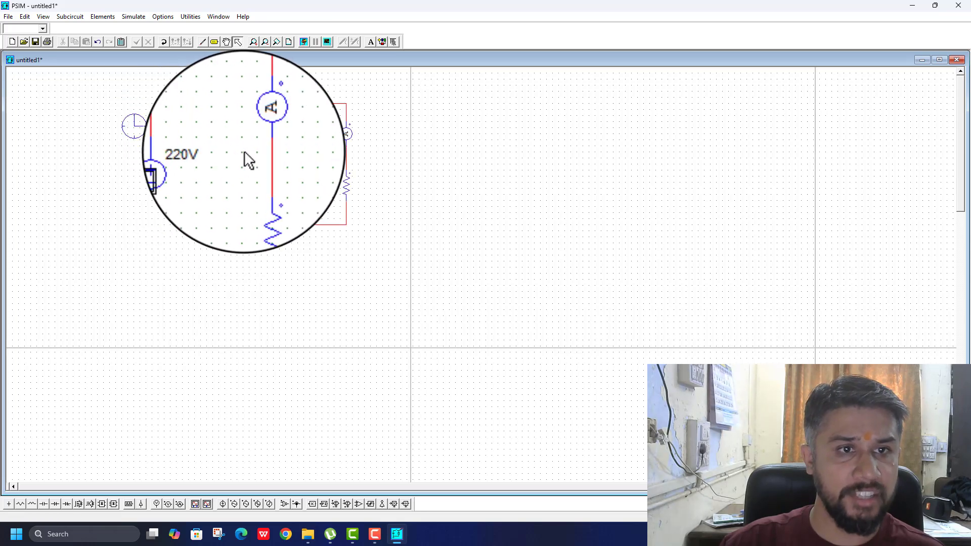
click(221, 150)
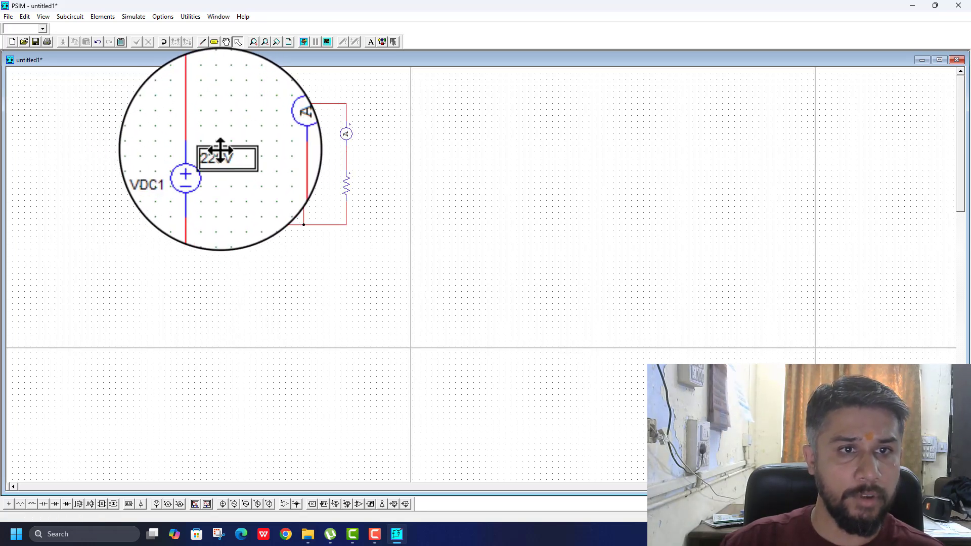
click(214, 164)
drag(226, 162, 193, 175)
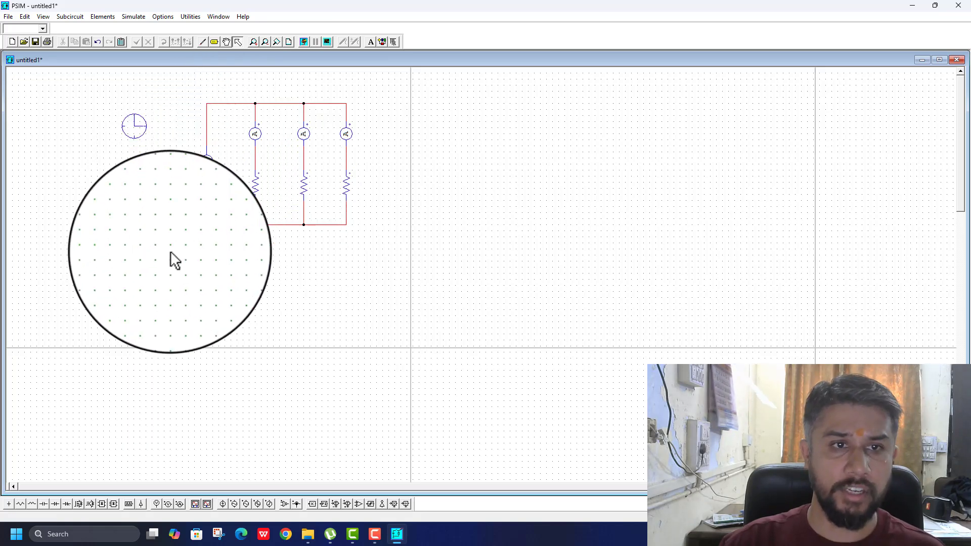
Set the leftmost resistor to 10ohm with its name and resistance displayed, and move the labels clear of the symbol
double_click(258, 184)
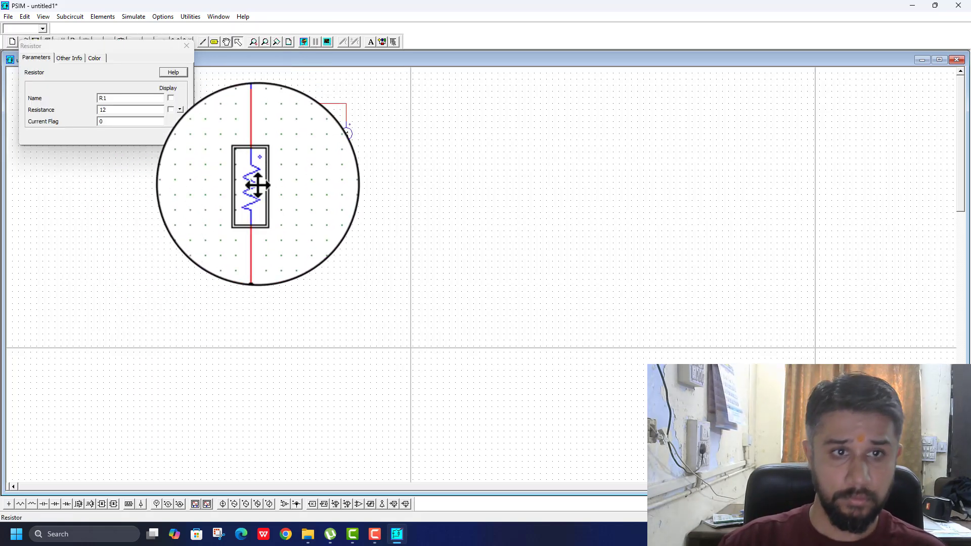
click(171, 99)
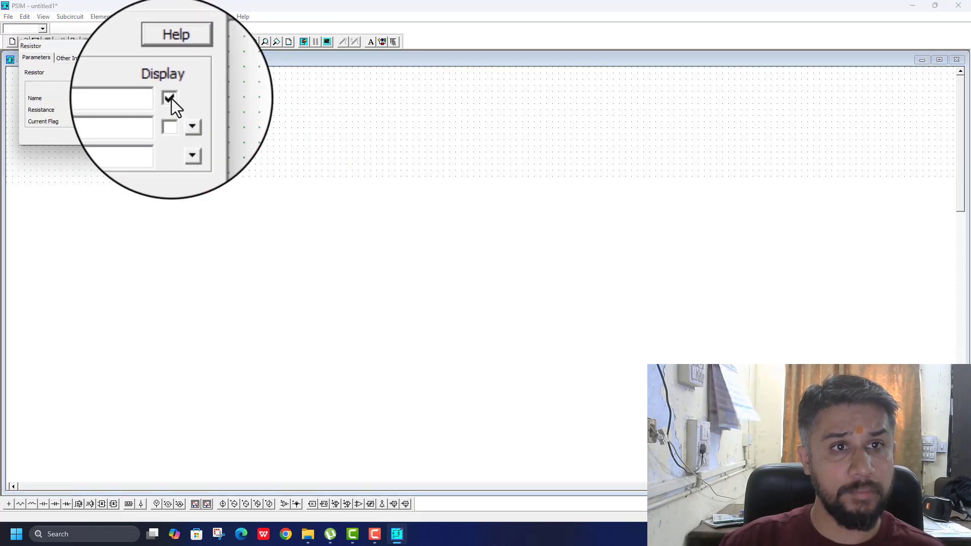
click(126, 112)
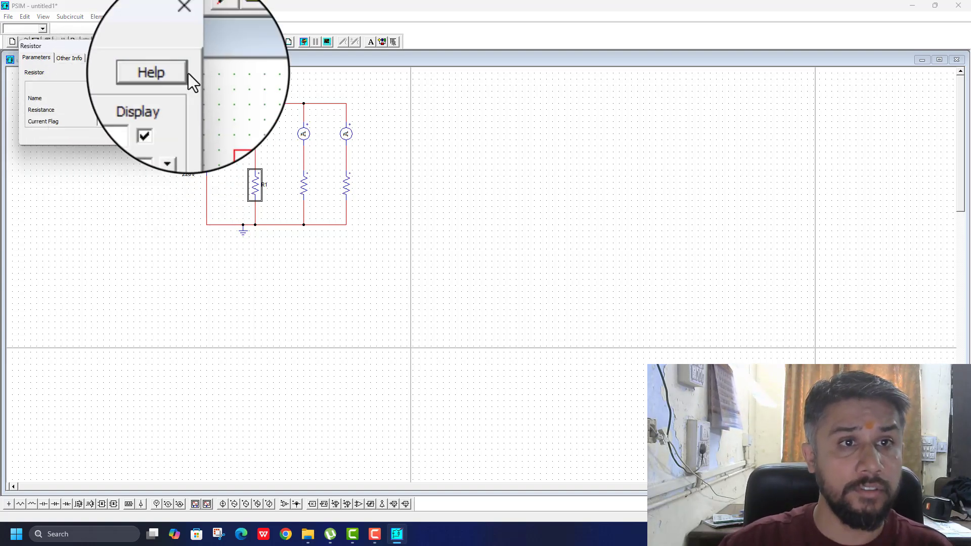
click(170, 108)
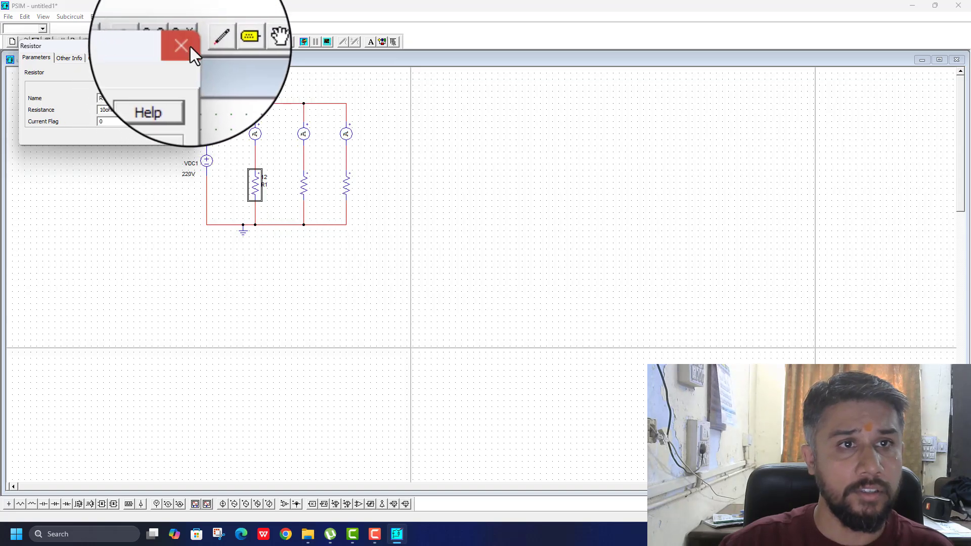
click(190, 46)
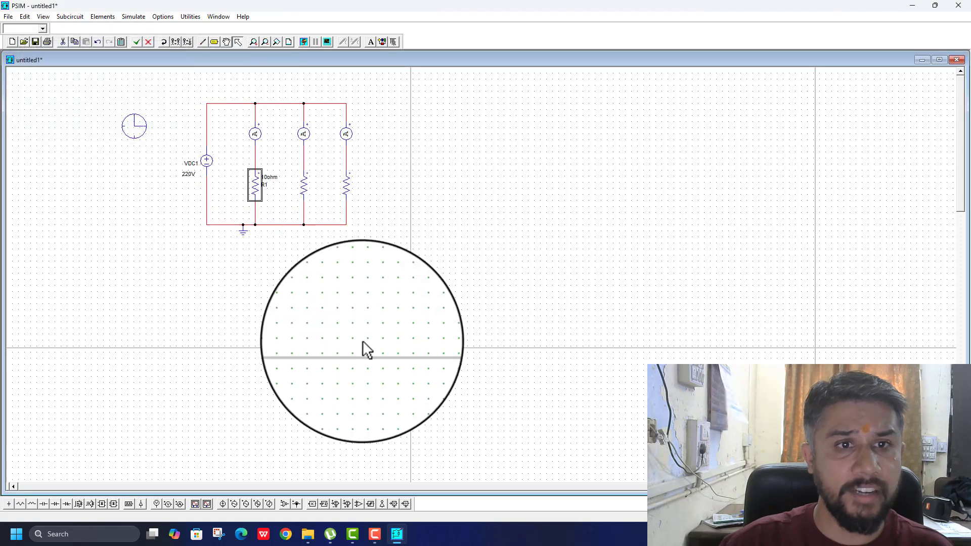
click(263, 184)
drag(262, 186, 269, 184)
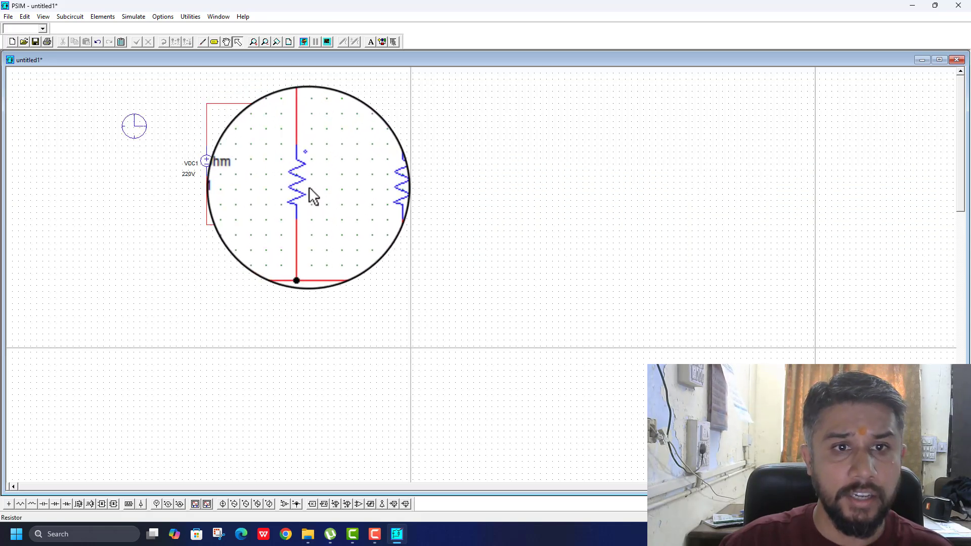
Set the middle resistor to 10ohm and display its name and resistance on the schematic
double_click(306, 188)
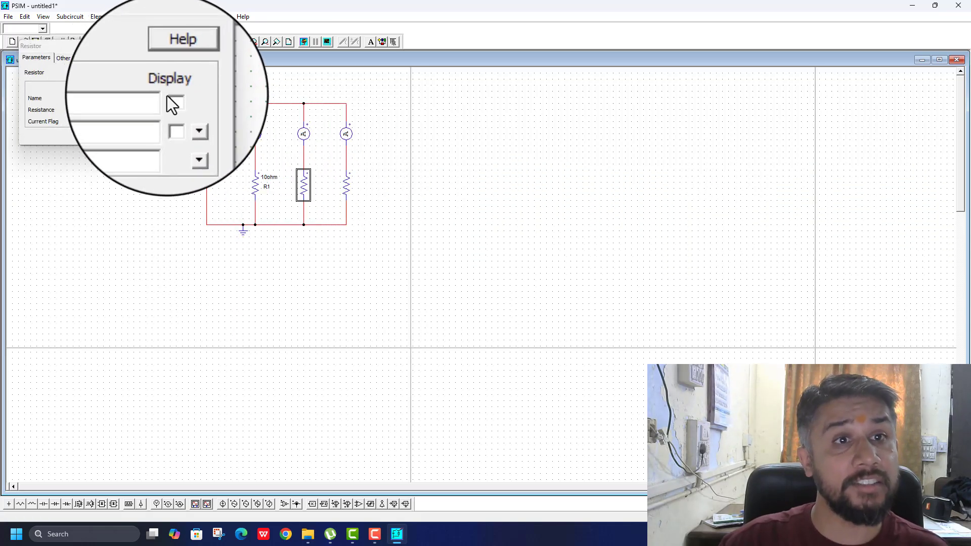
click(121, 111)
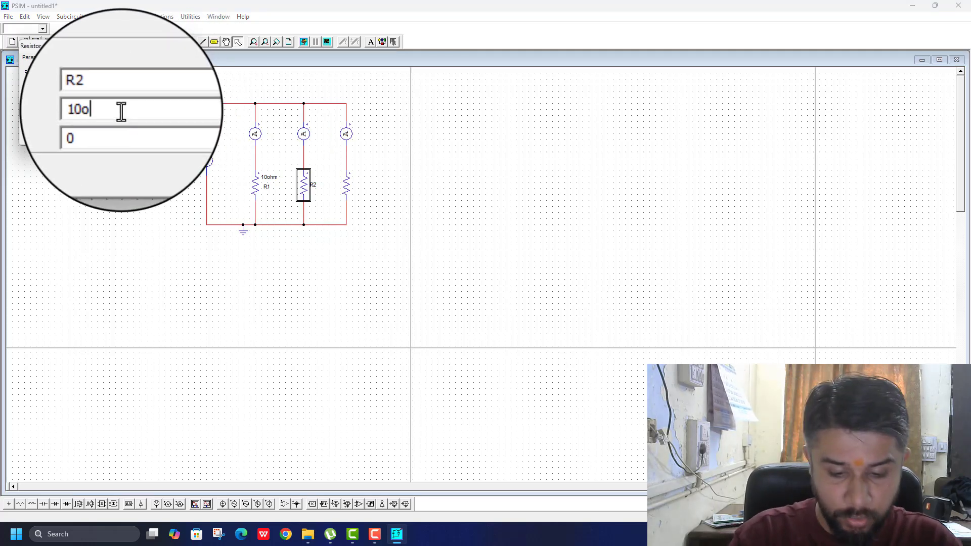
text(10ohm)
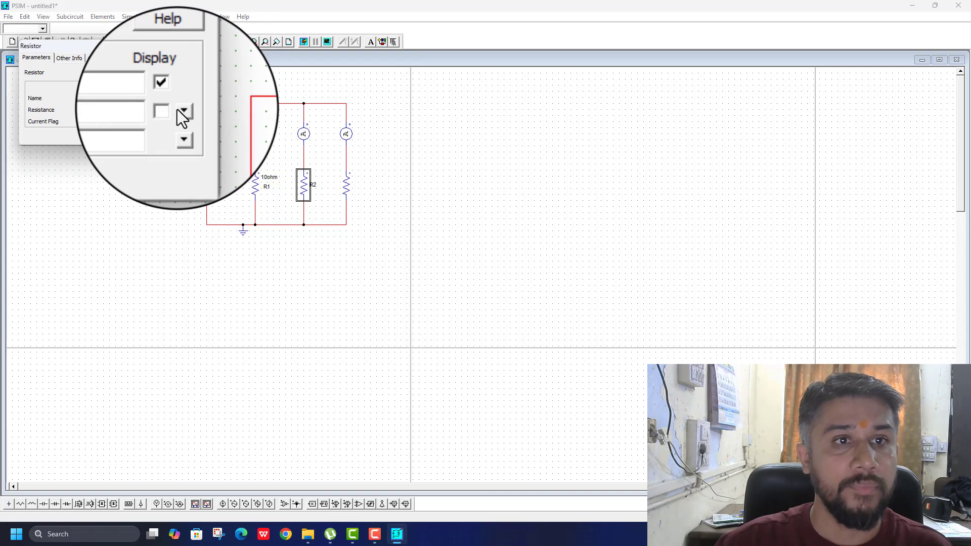
click(172, 108)
click(193, 44)
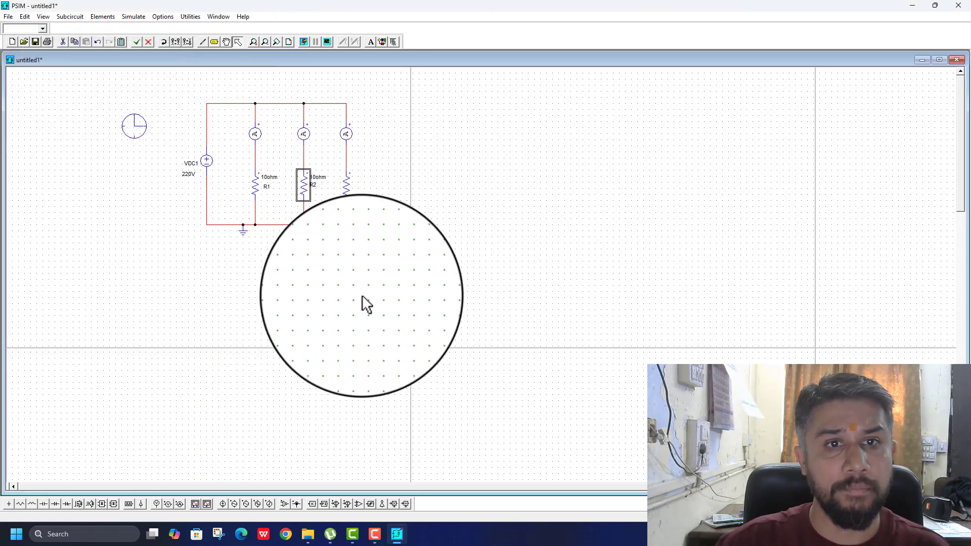
Set the rightmost resistor to 10ohm and display its name and resistance on the schematic
double_click(346, 185)
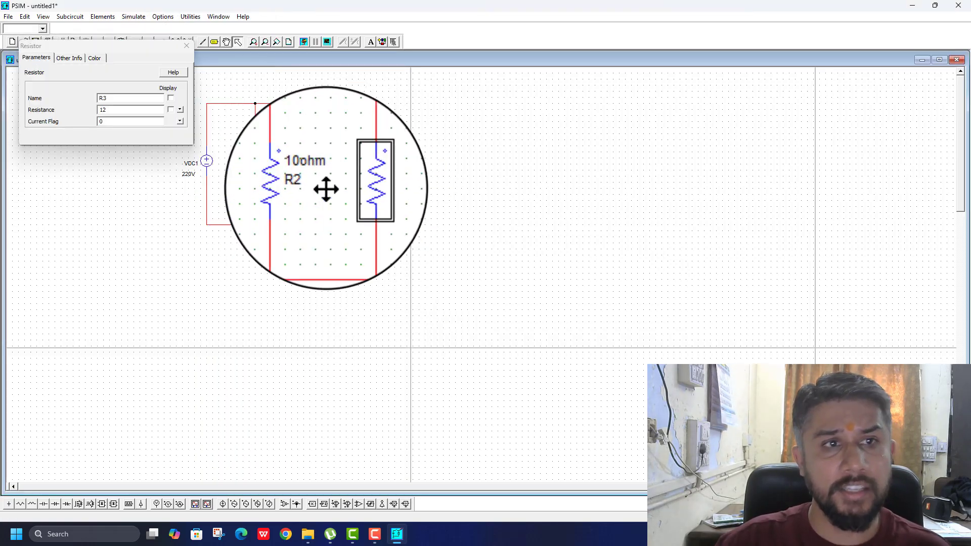
click(168, 100)
click(121, 111)
text(12)
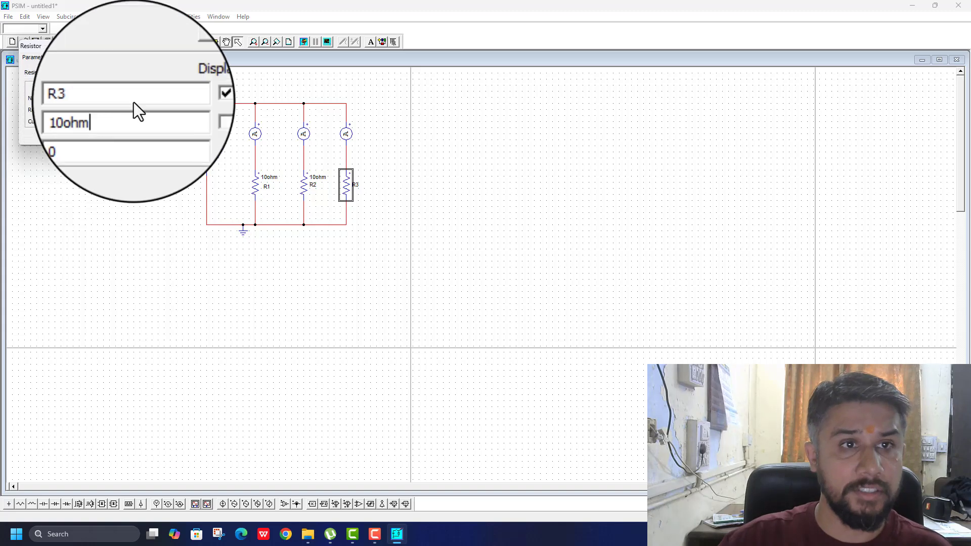
click(171, 111)
click(186, 46)
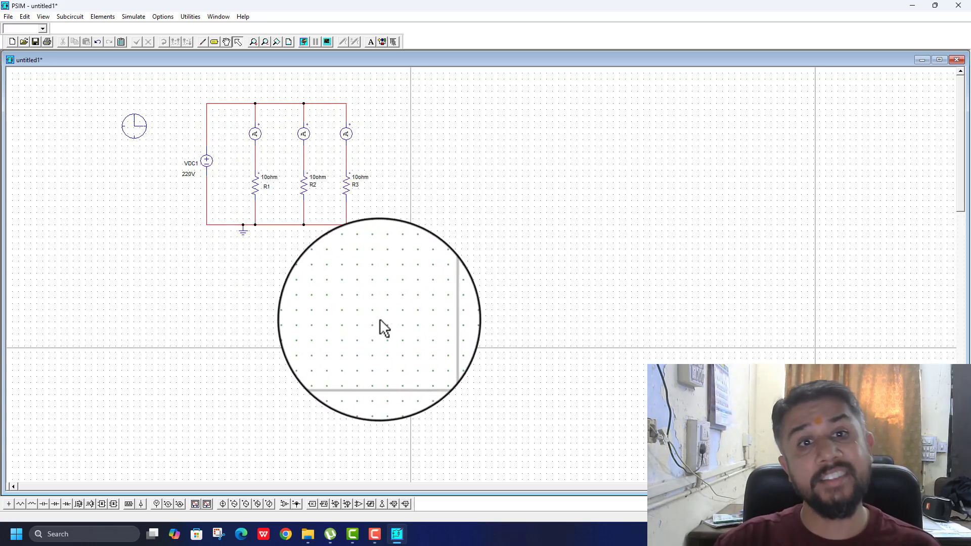
Run the simulation, examine the available curves I1, I2 and I3 in Simview, and close the viewer without plotting them
click(303, 41)
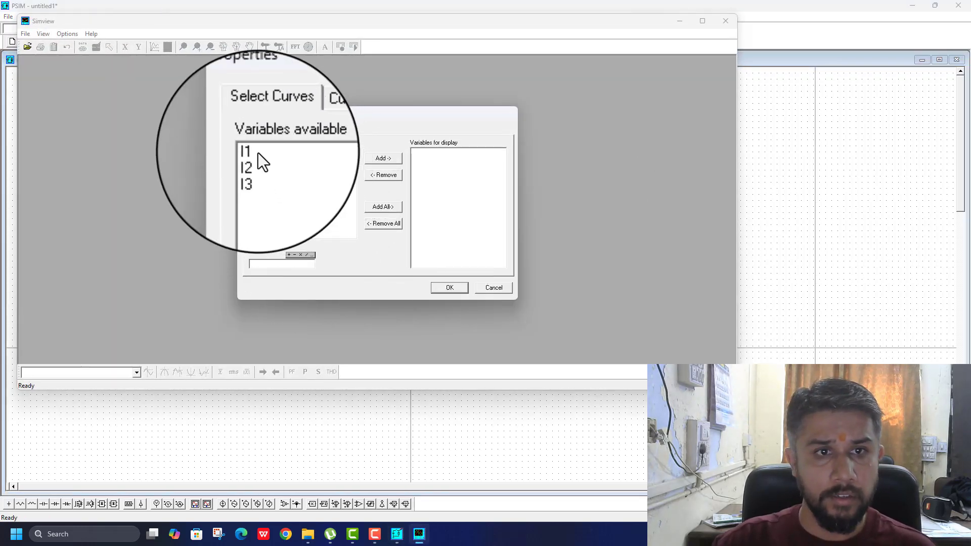
click(256, 150)
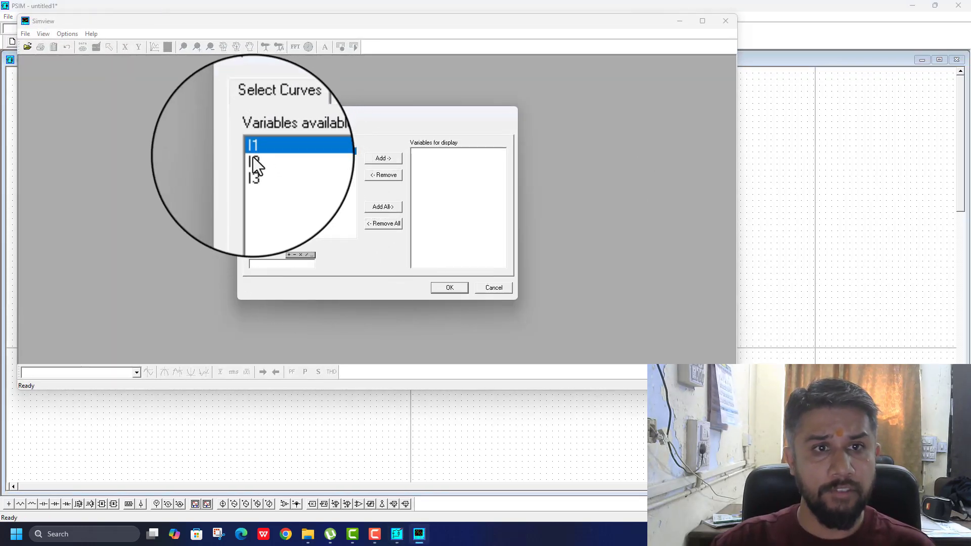
shift+click(253, 158)
shift+click(254, 165)
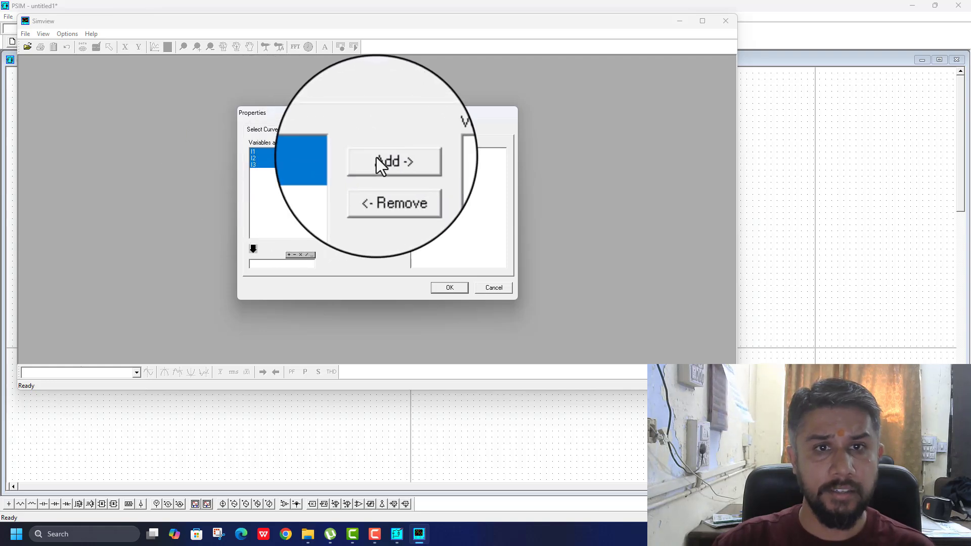
click(489, 290)
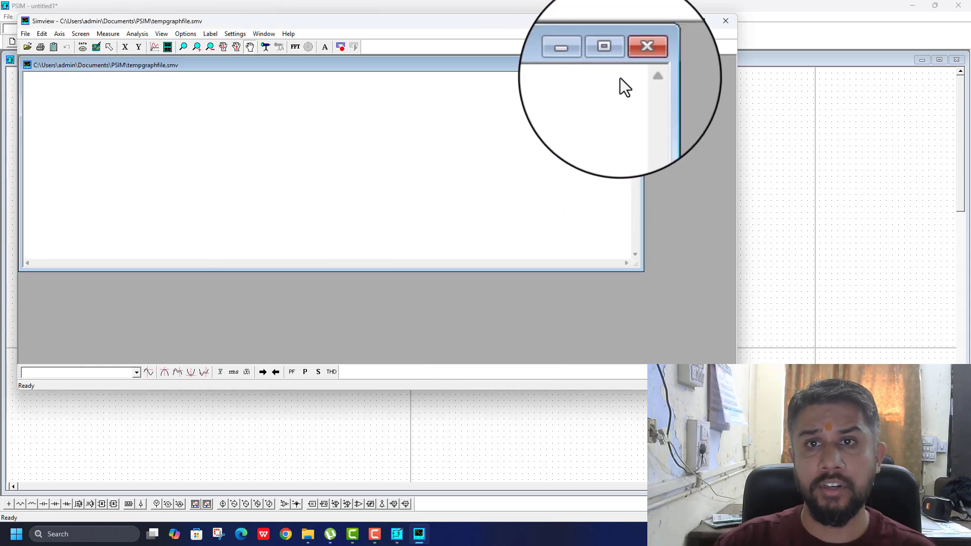
click(630, 68)
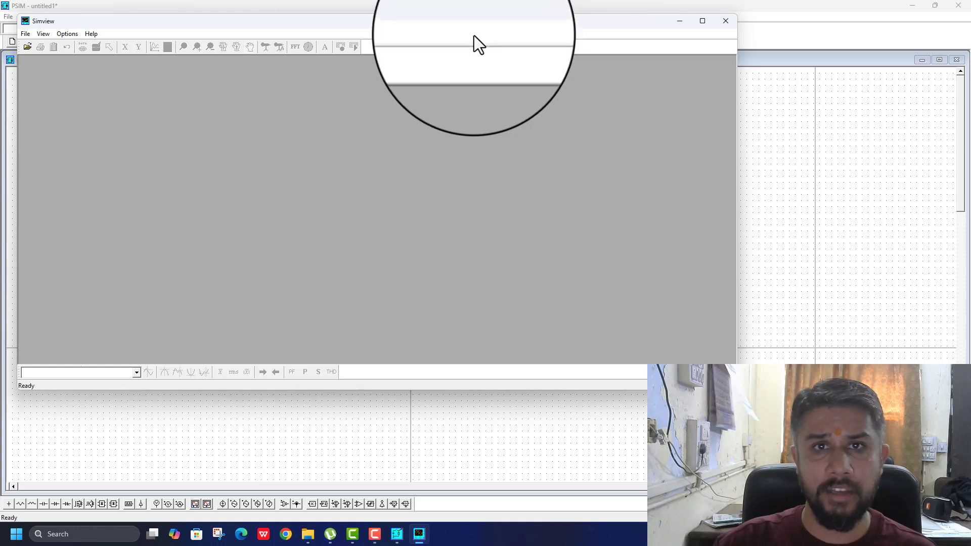
drag(470, 27, 470, 119)
click(725, 114)
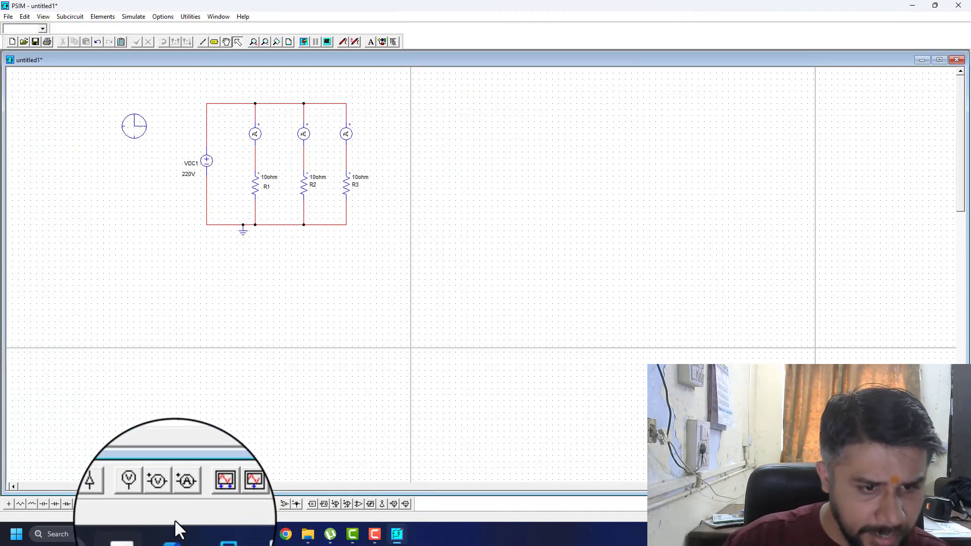
Place a two-node voltage probe beside the DC source and wire it in parallel across the source
click(168, 504)
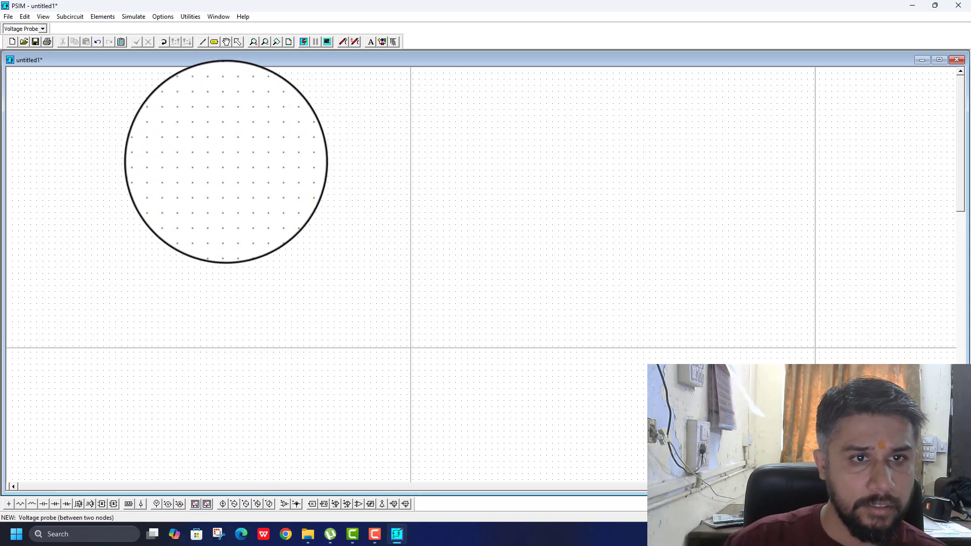
key(Escape)
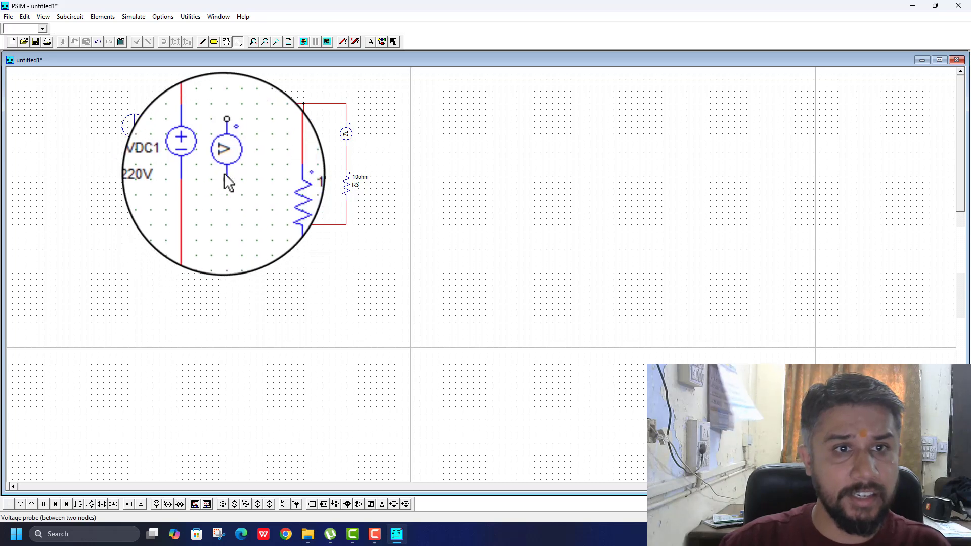
click(202, 43)
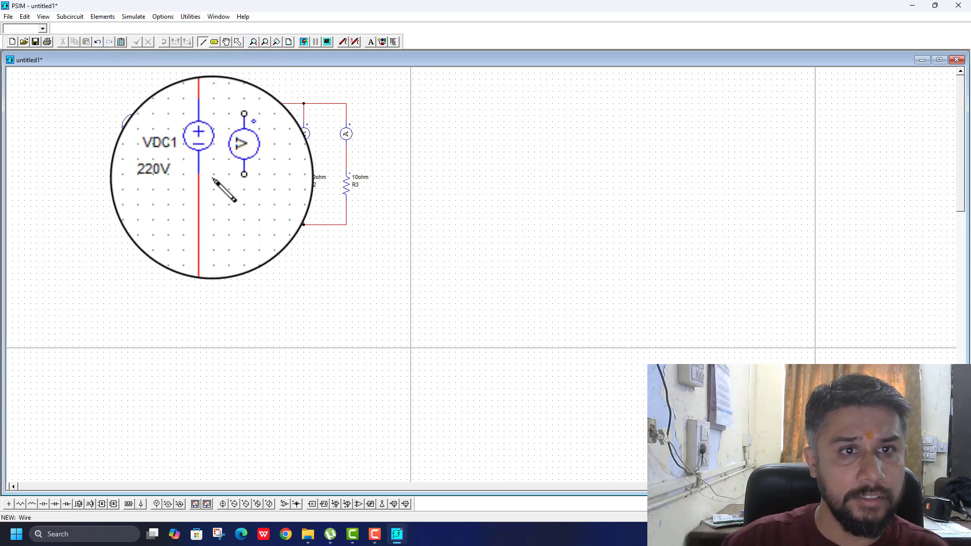
mouse_move(227, 176)
mouse_down()
mouse_move(227, 191)
mouse_move(210, 190)
mouse_up()
mouse_move(224, 152)
mouse_down()
mouse_move(221, 135)
mouse_move(210, 135)
mouse_up()
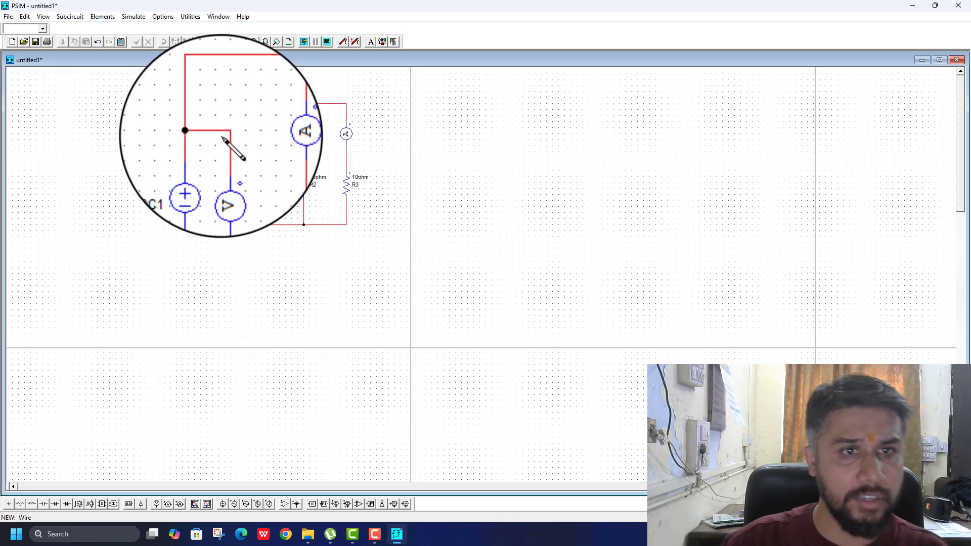
key(Escape)
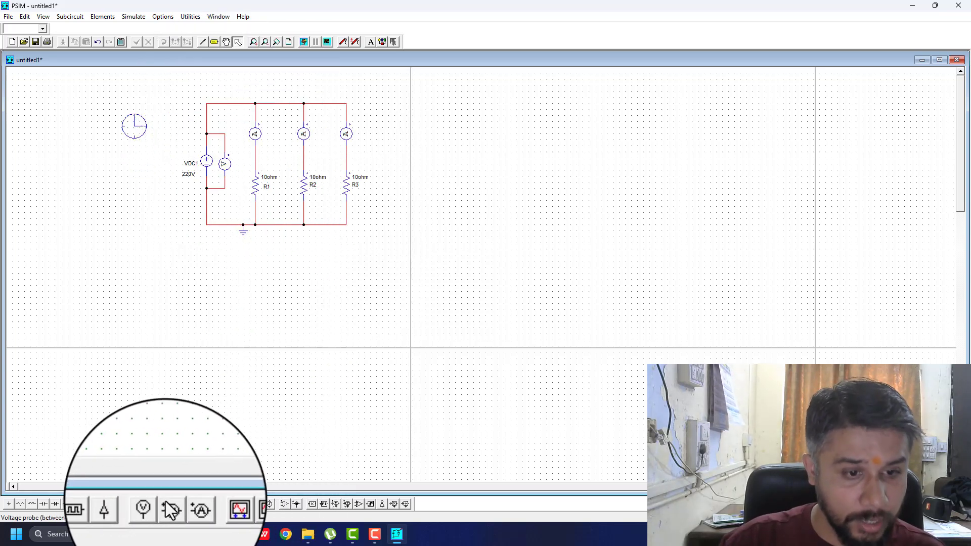
Place a second two-node voltage probe beside the rightmost resistor R3 and wire it in parallel across that resistor
click(167, 504)
right_click(382, 188)
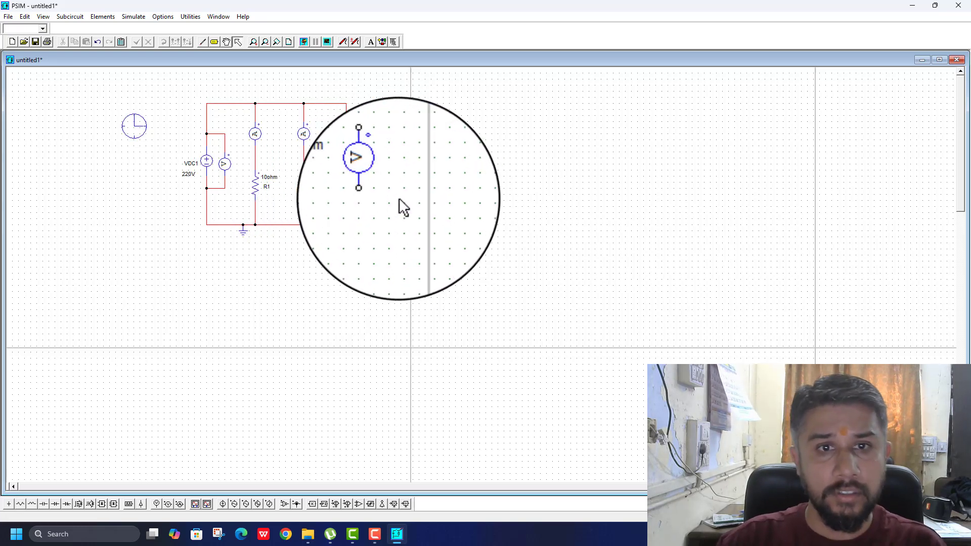
click(382, 183)
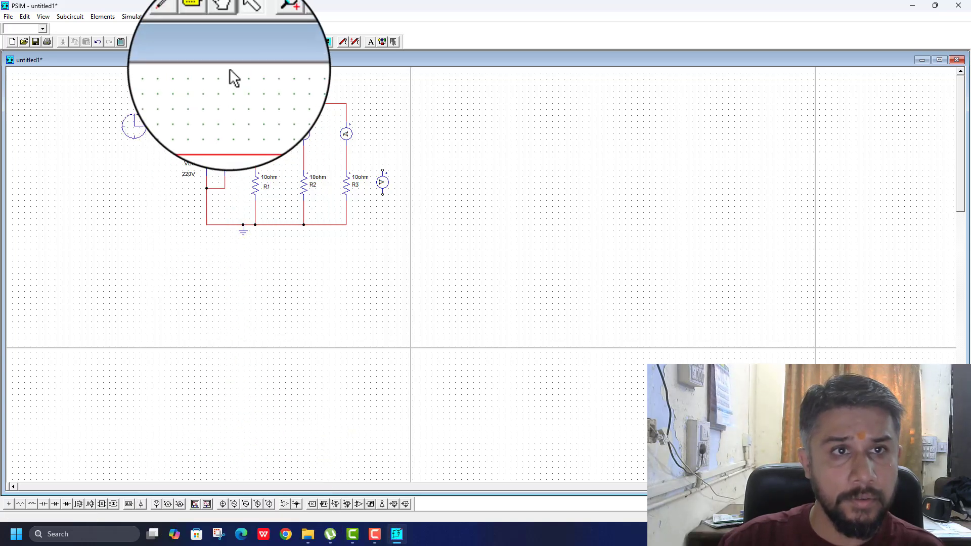
click(203, 41)
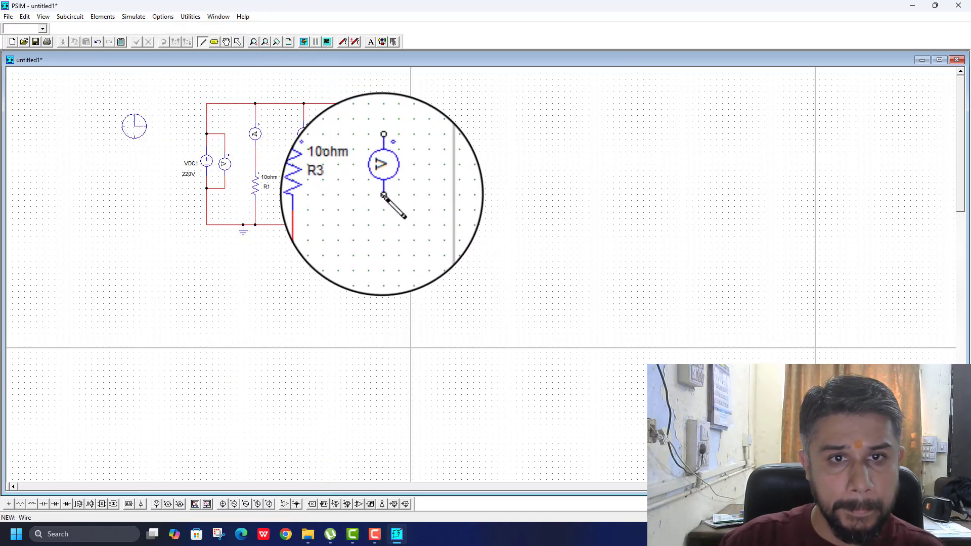
mouse_move(383, 195)
mouse_down()
mouse_move(390, 191)
mouse_move(344, 203)
mouse_move(352, 201)
mouse_up()
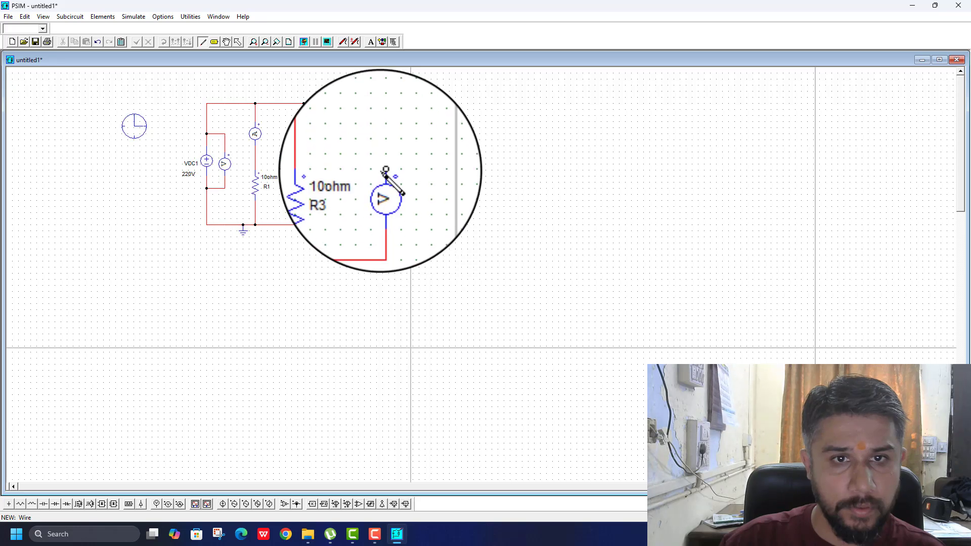
drag(382, 162, 343, 163)
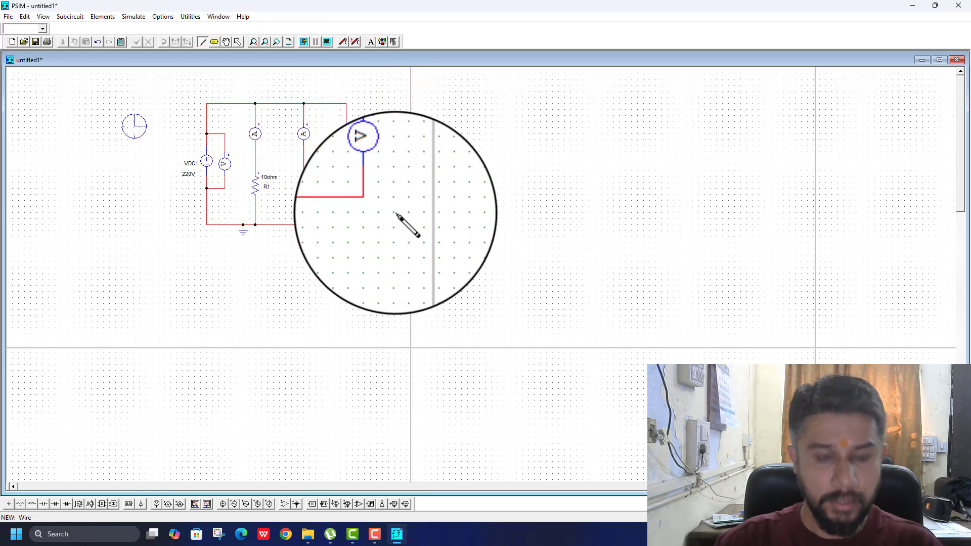
Name the voltage probe across the DC source Vsource, display its name, and shift the label clear of the symbol
double_click(225, 163)
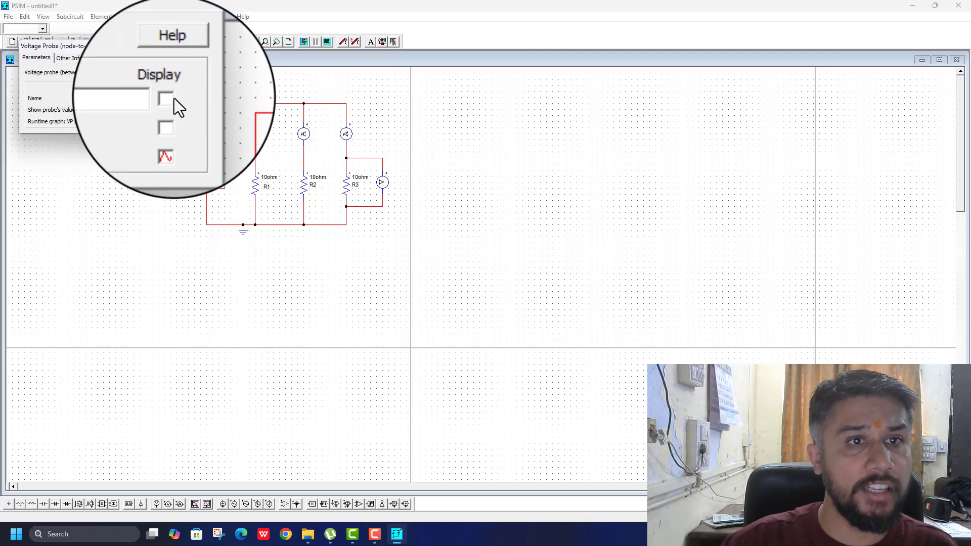
click(179, 45)
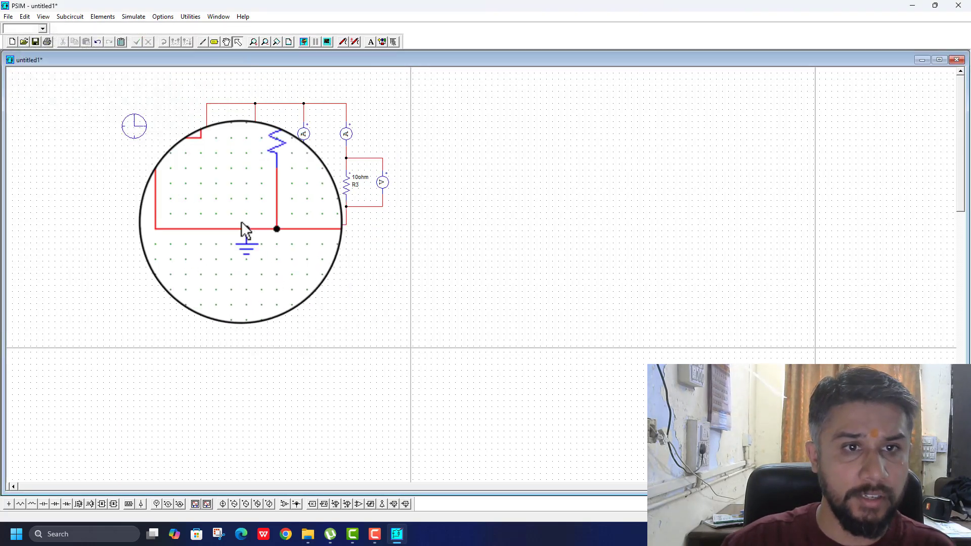
click(240, 163)
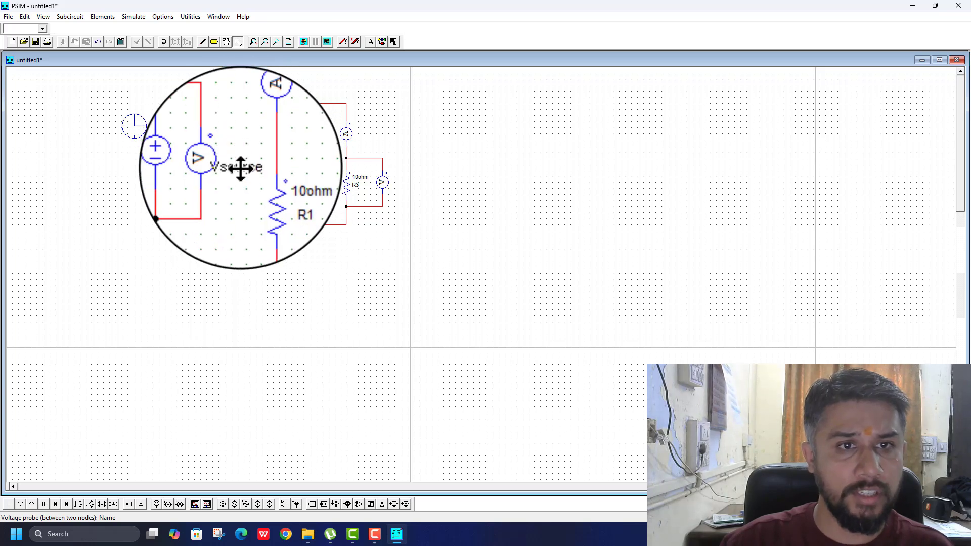
drag(240, 163, 243, 170)
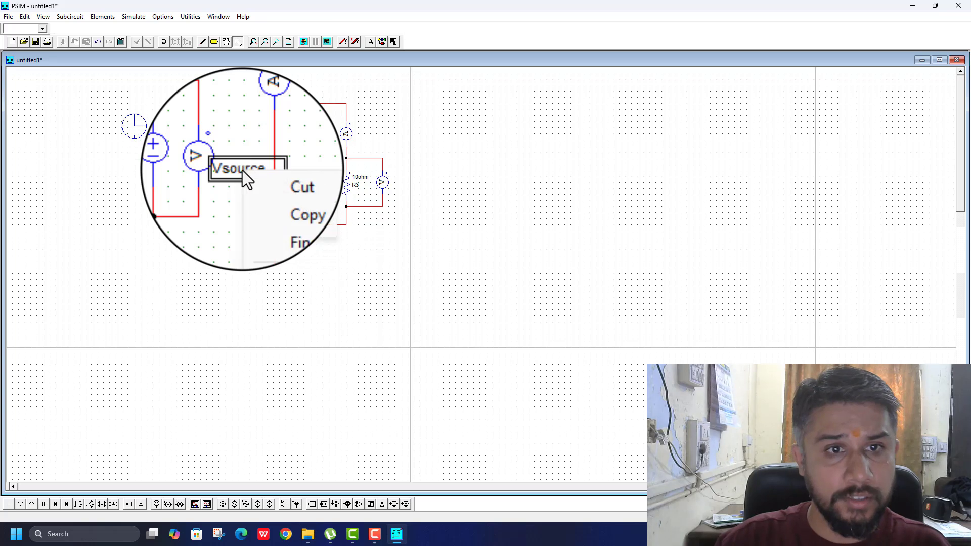
click(302, 260)
click(240, 171)
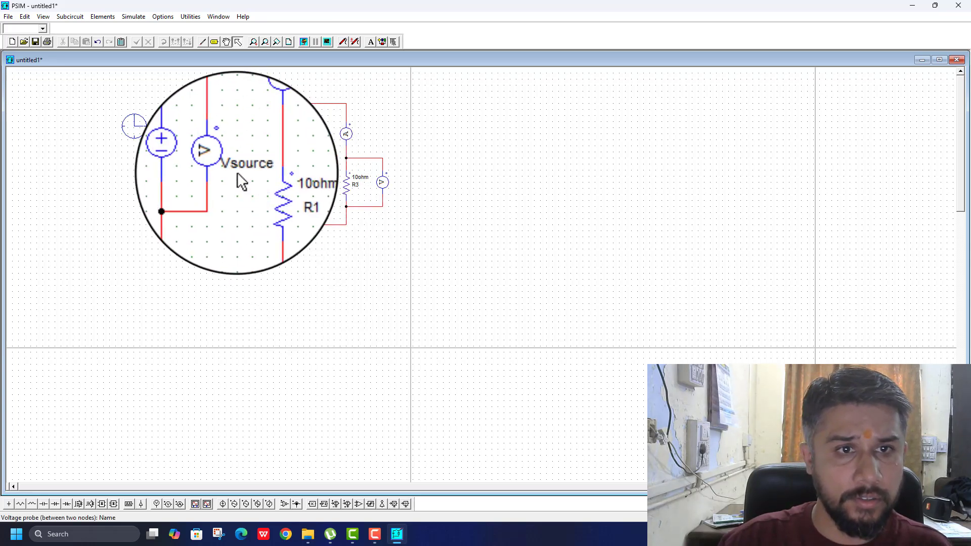
double_click(240, 171)
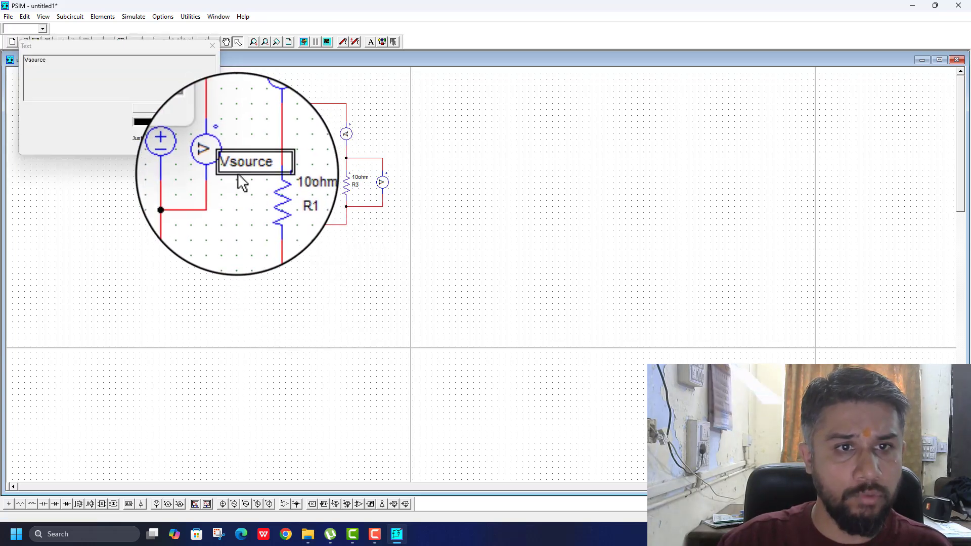
click(210, 47)
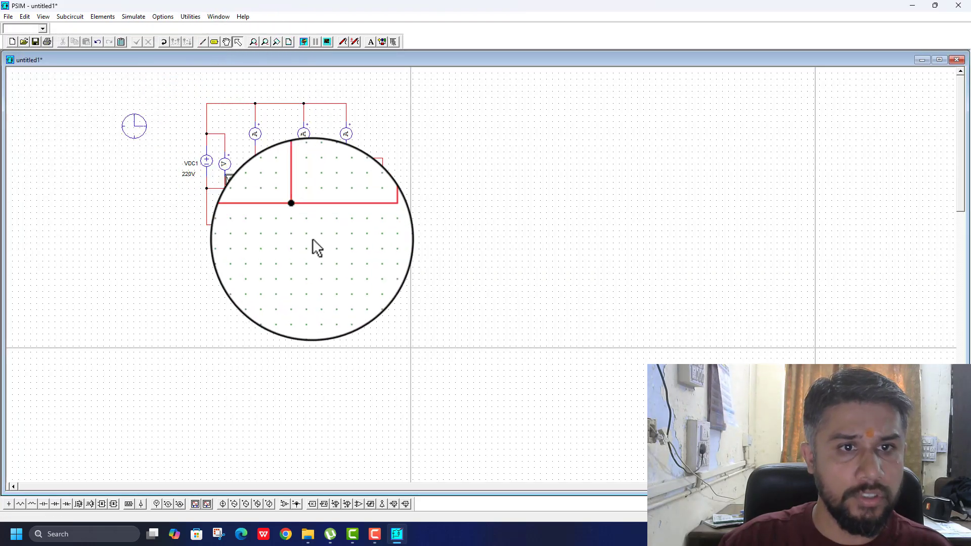
Name the voltage probe across R3 VR3drop, display its name, and move the label slightly below the symbol's centre
double_click(382, 183)
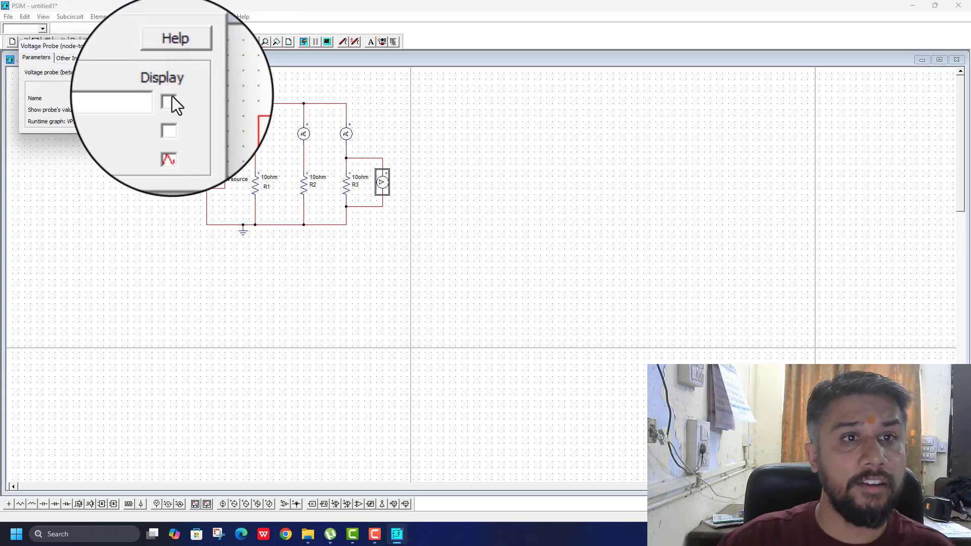
click(172, 97)
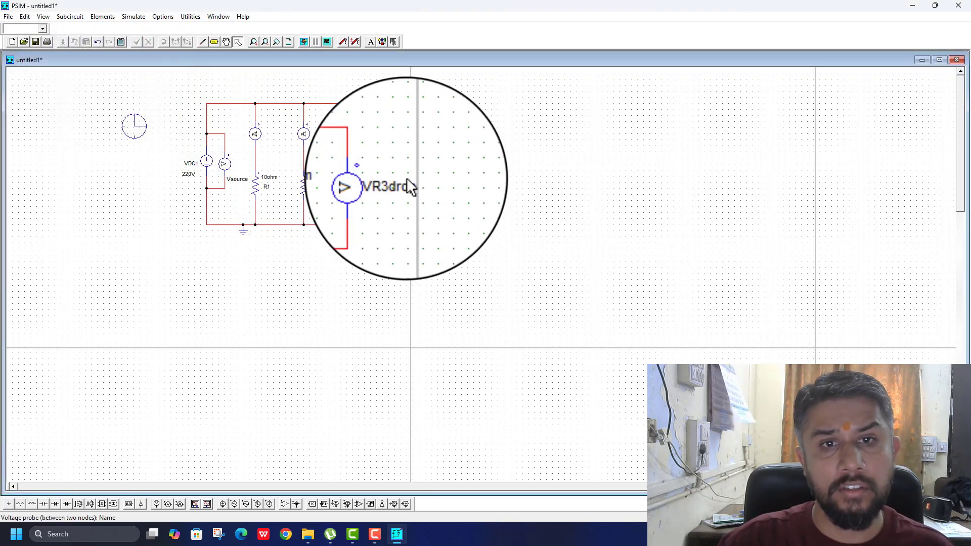
drag(397, 181, 401, 191)
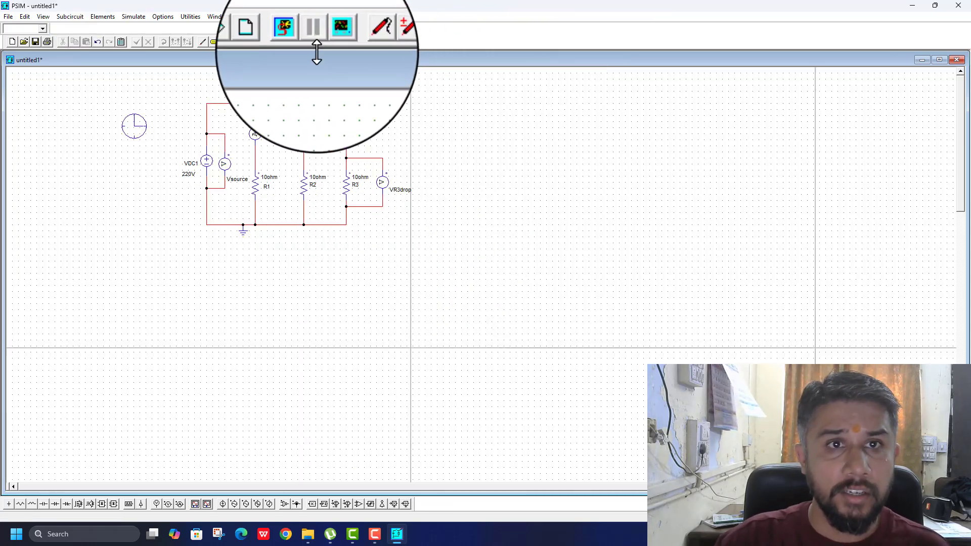
Run the simulation of the parallel resistor circuit and bring up the curve selection for the results
click(303, 41)
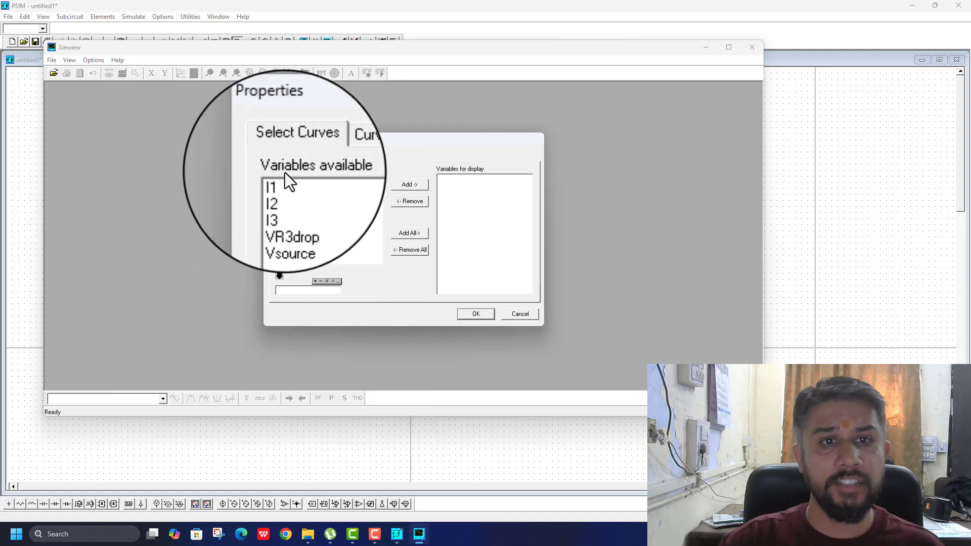
click(280, 178)
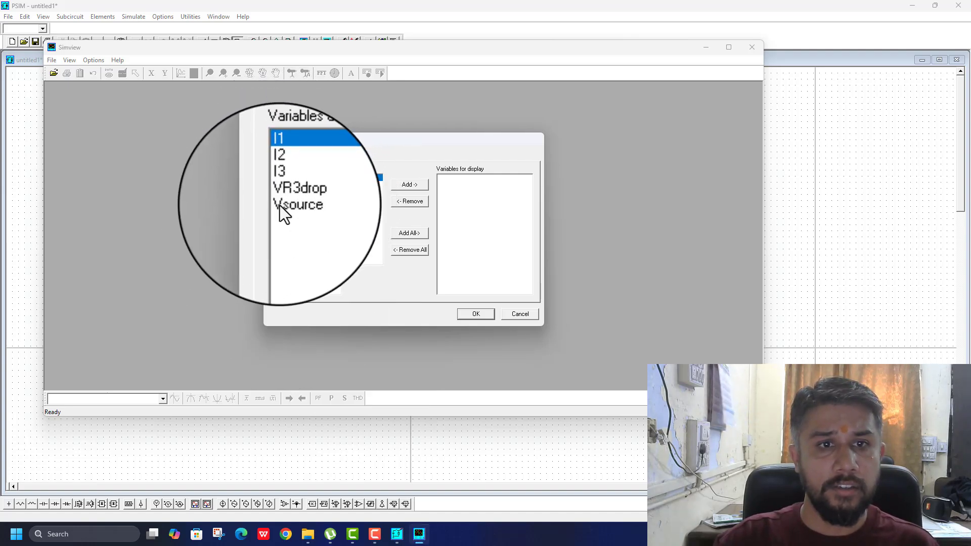
ctrl+click(286, 186)
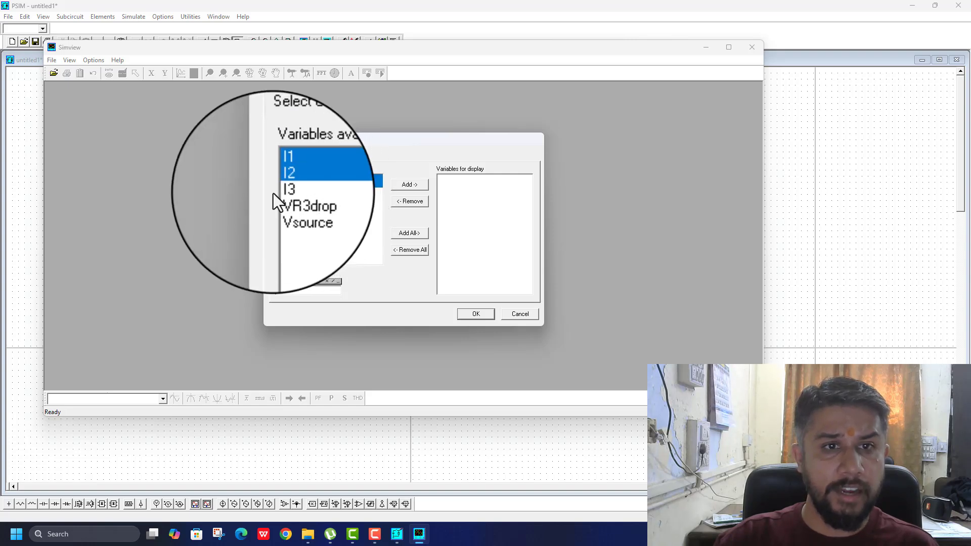
ctrl+click(278, 192)
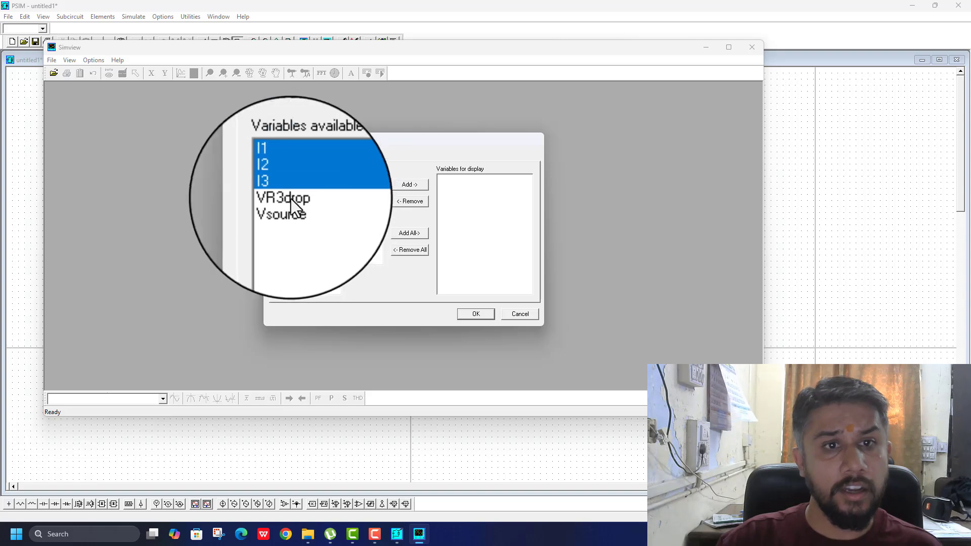
ctrl+click(281, 179)
click(280, 184)
click(285, 192)
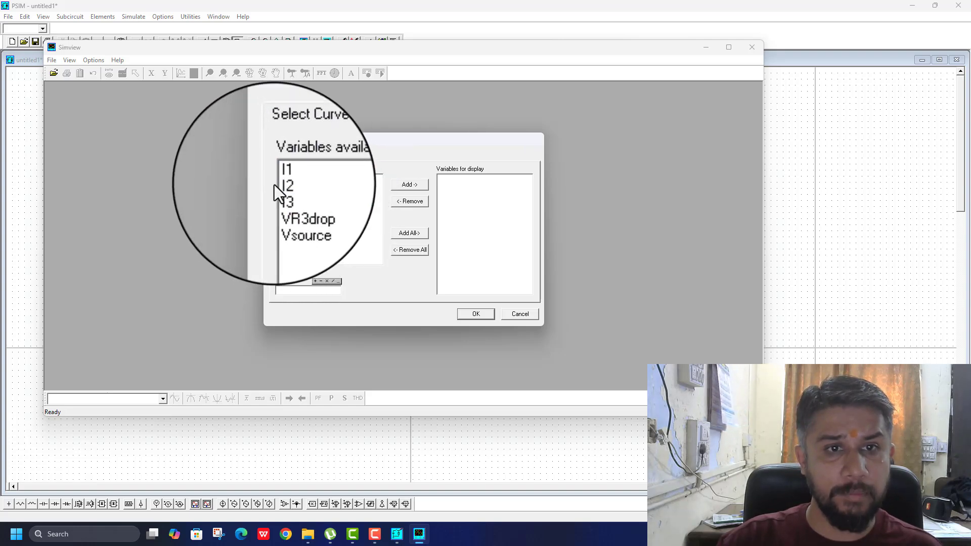
Plot the curves I1 and Vsource together in the first graph and maximize the Simview window
click(281, 178)
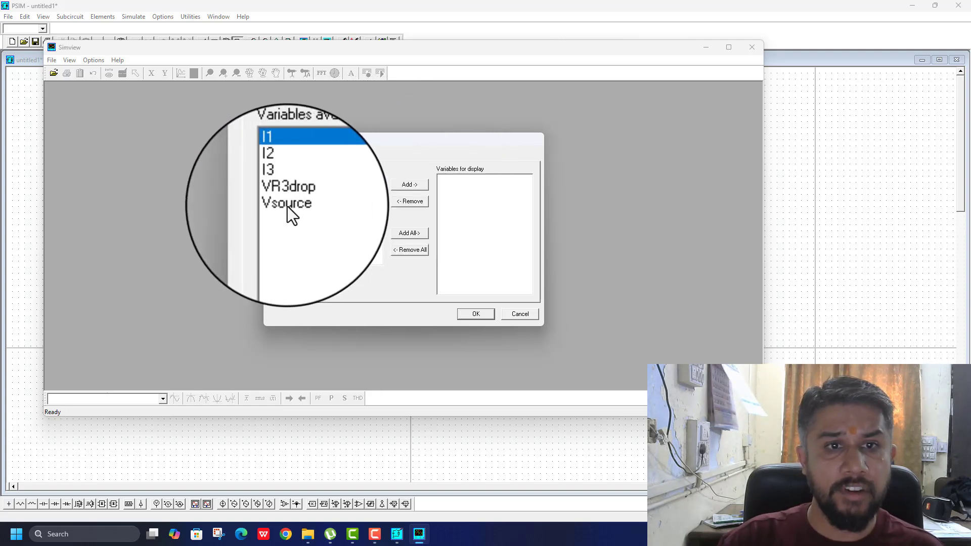
ctrl+click(283, 204)
click(405, 184)
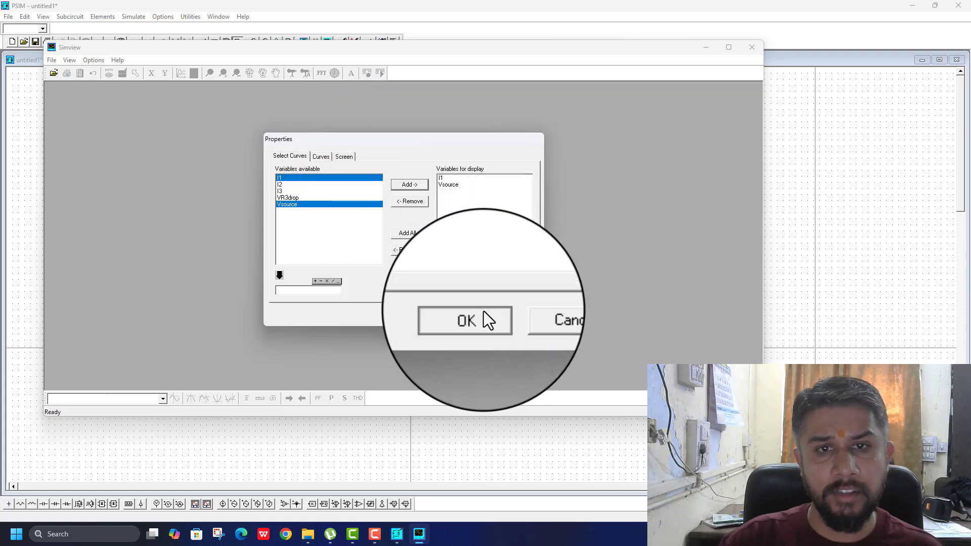
click(478, 314)
click(640, 91)
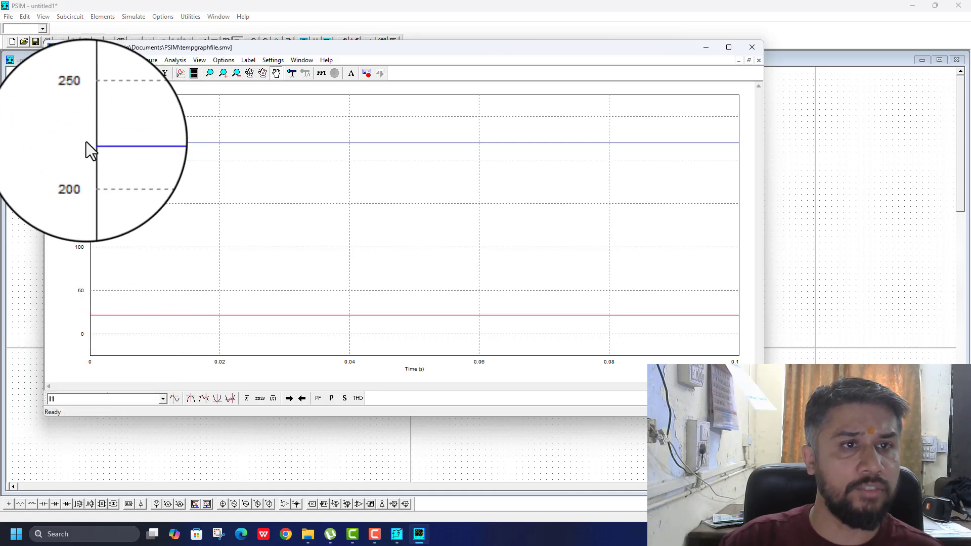
click(731, 53)
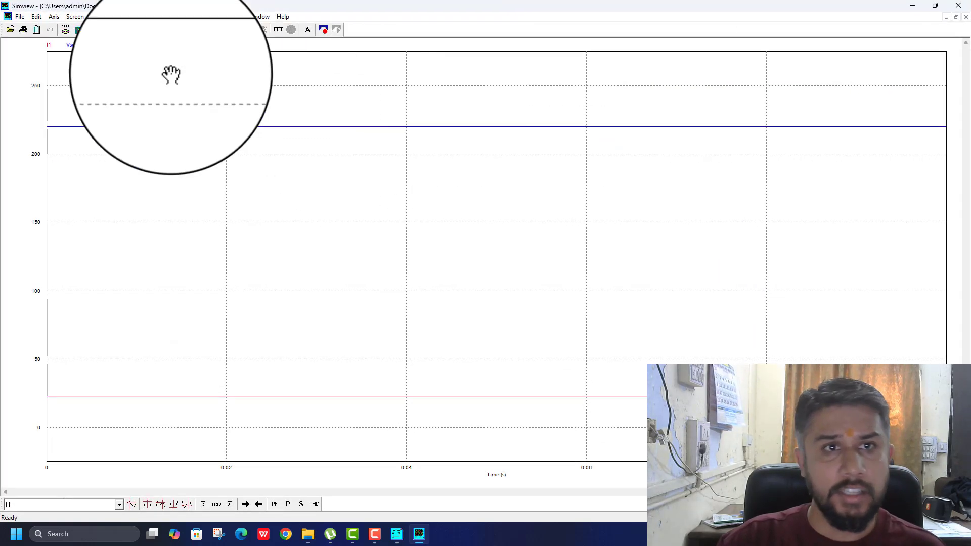
Add a second graph screen below the first showing the curves I2 and Vsource
click(155, 29)
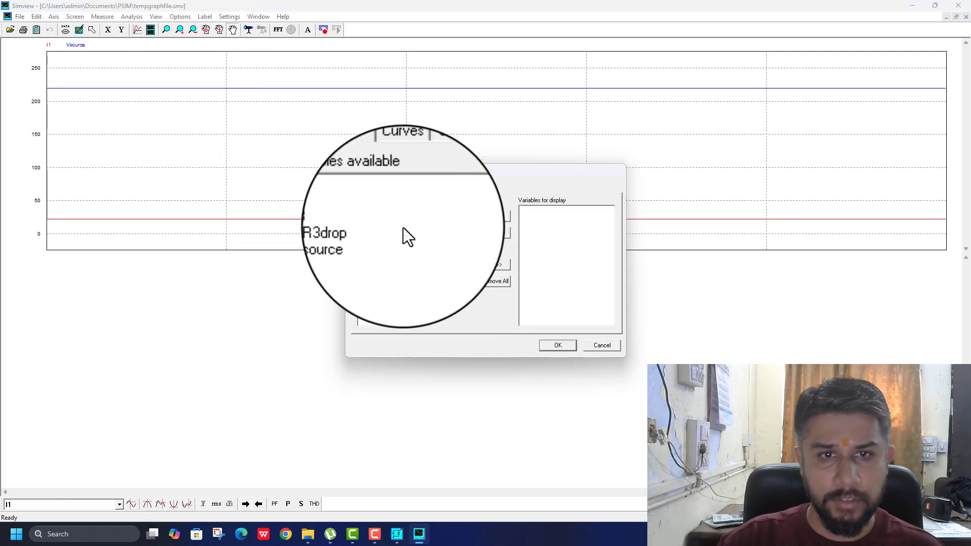
click(363, 216)
ctrl+click(372, 236)
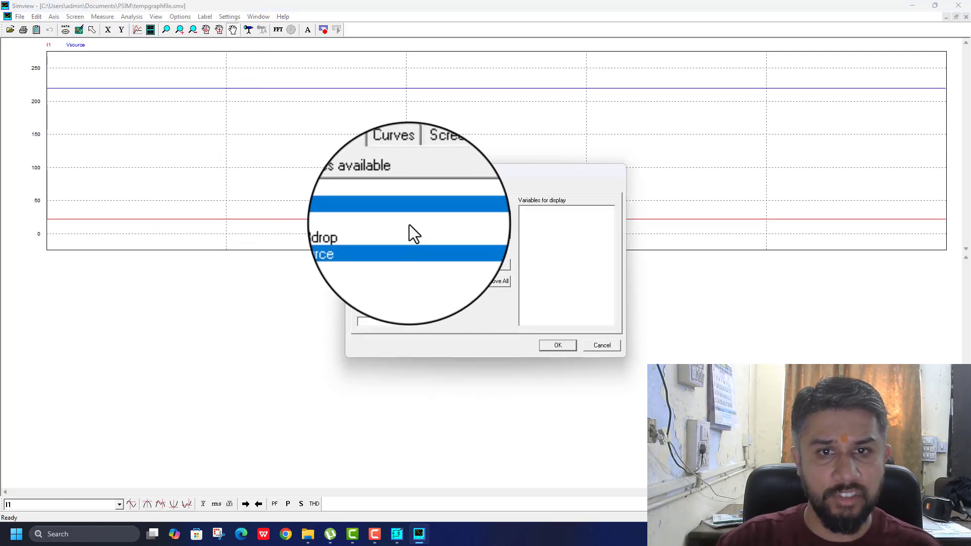
click(492, 212)
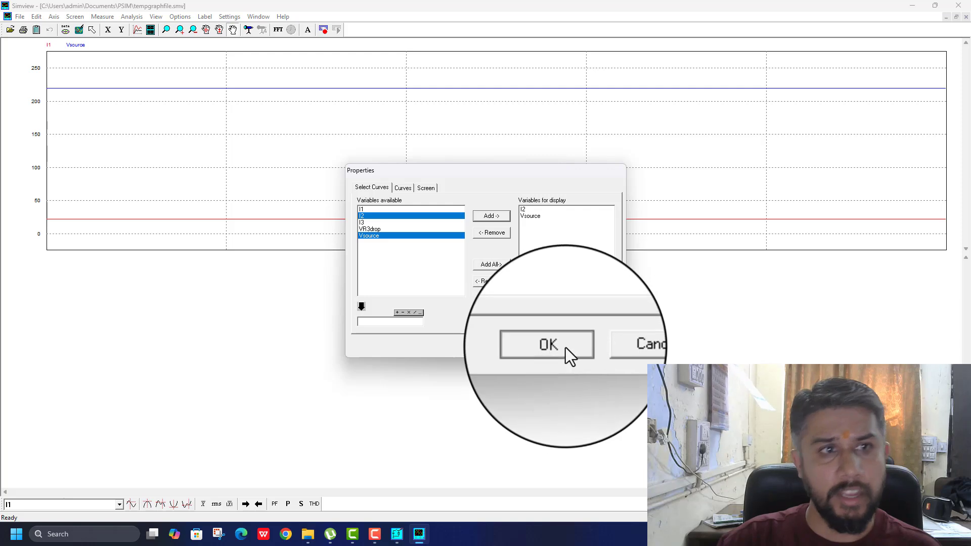
click(564, 347)
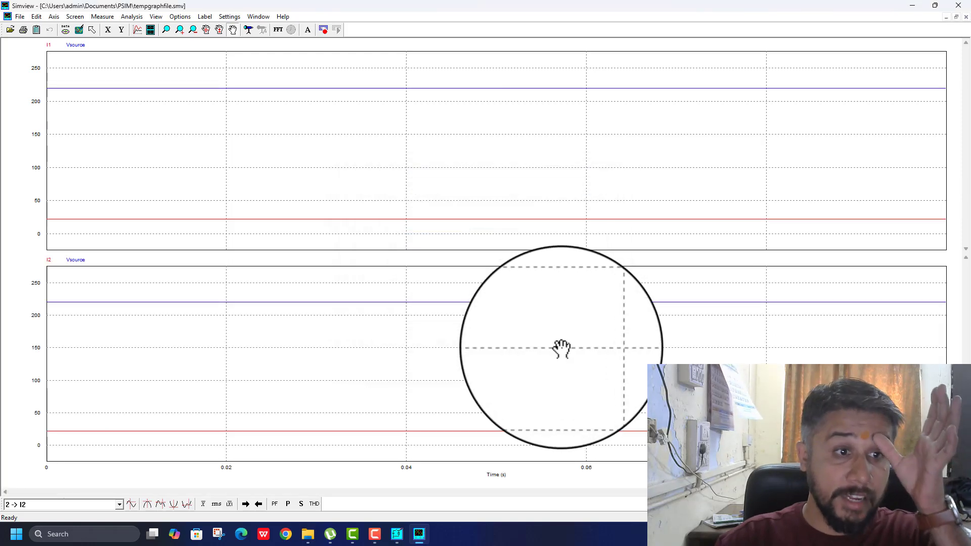
Add a third graph screen showing the curves I3 and Vsource
click(151, 29)
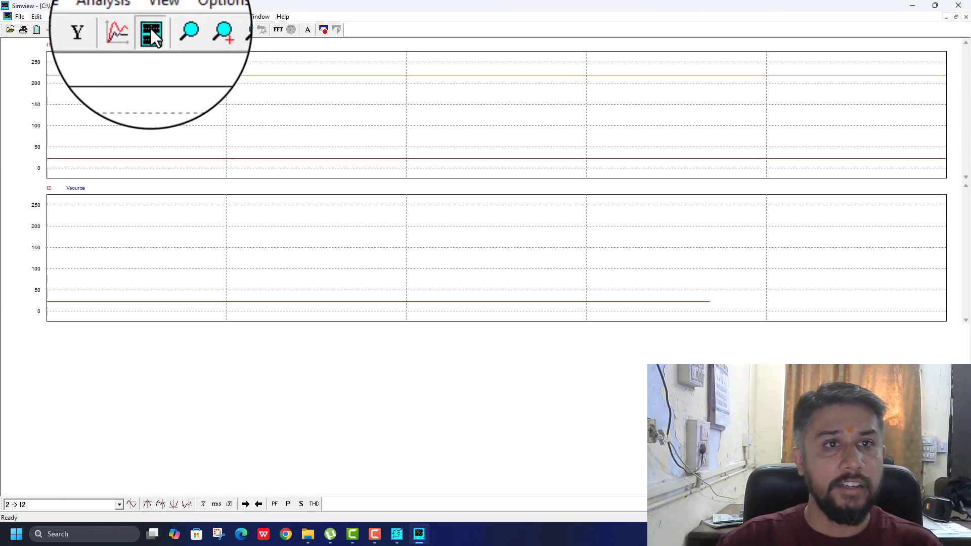
click(361, 222)
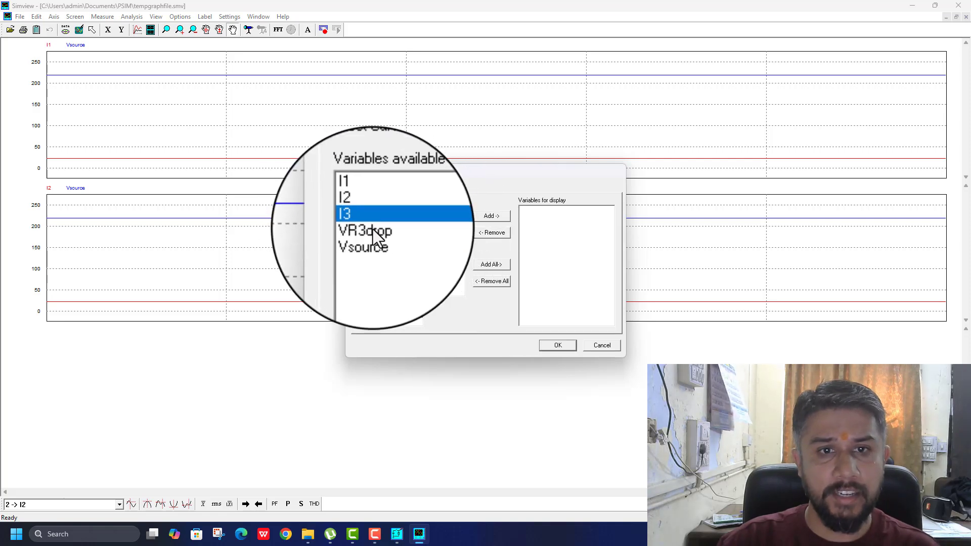
ctrl+click(370, 236)
click(494, 217)
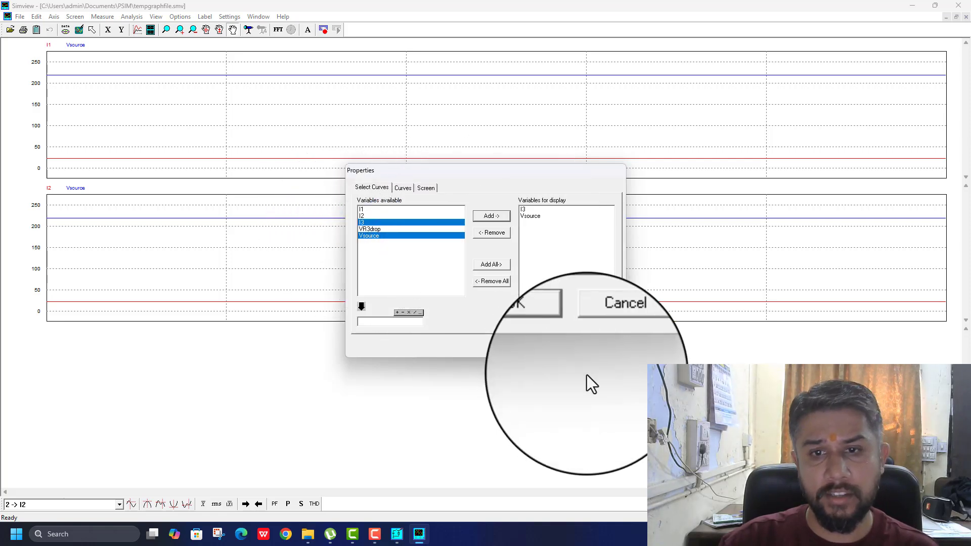
click(560, 346)
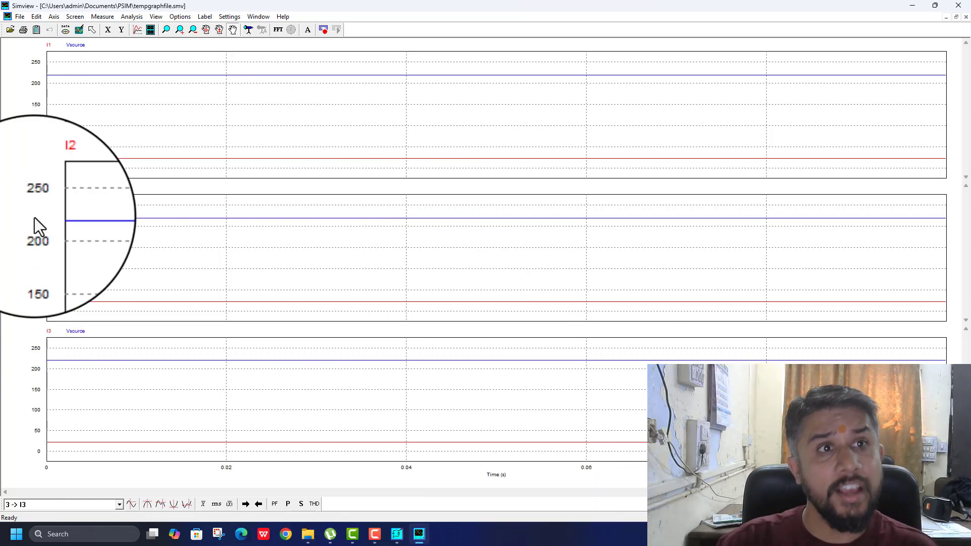
Add a fourth graph screen showing the curves I3 and VR3drop
click(150, 33)
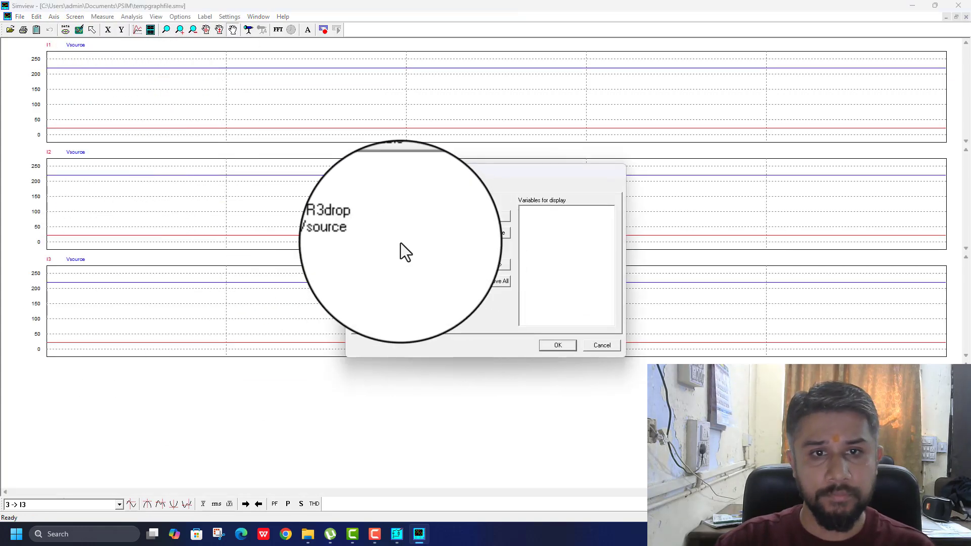
click(363, 223)
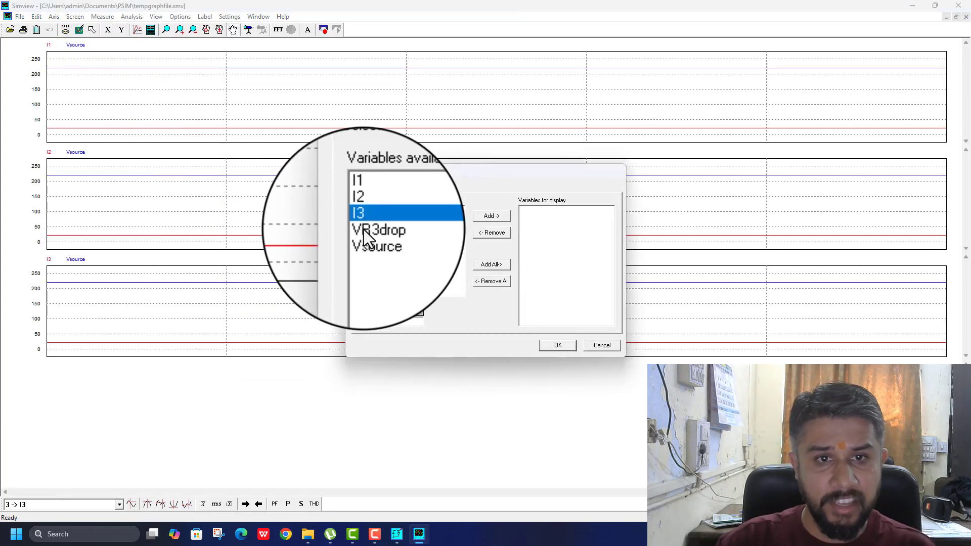
ctrl+click(364, 229)
click(487, 218)
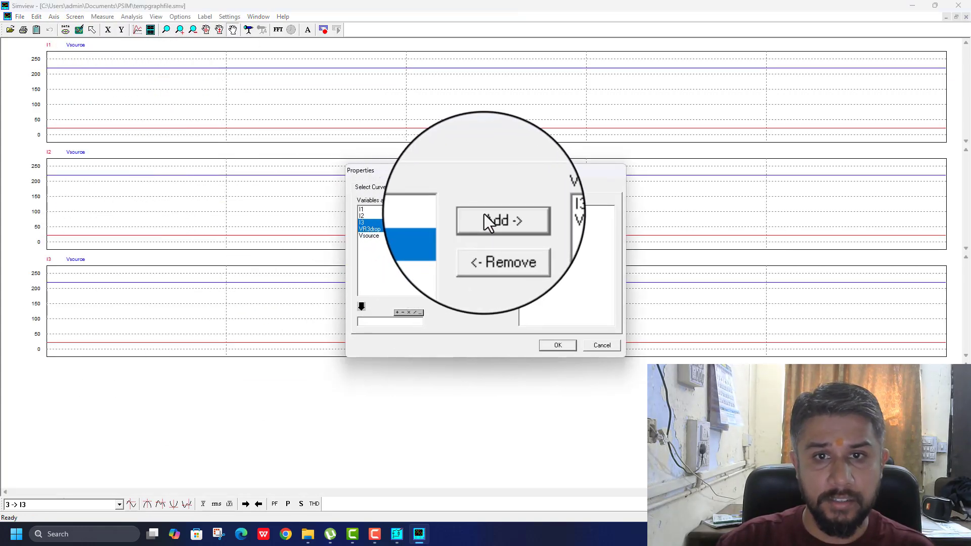
click(559, 346)
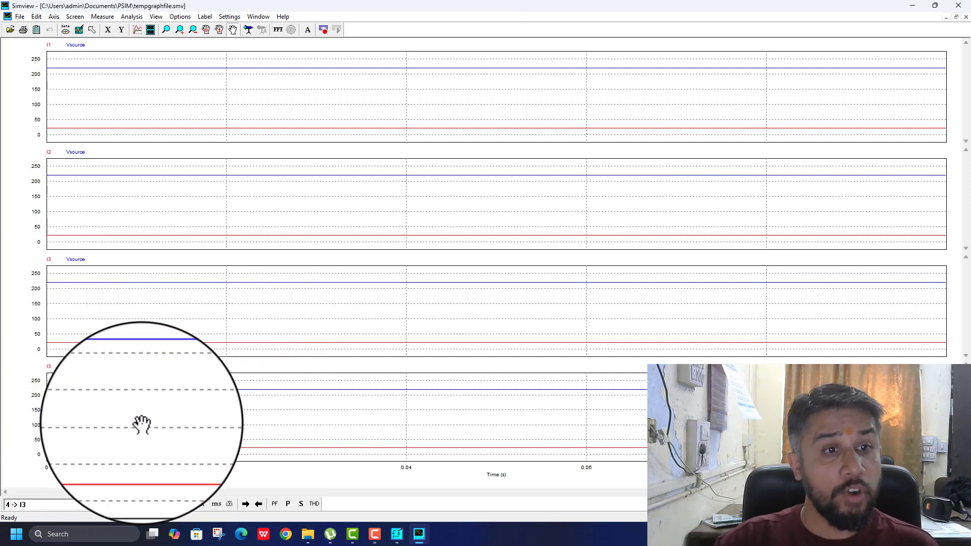
Add a fifth graph screen comparing VR3drop with Vsource, and close Simview to return to the schematic
click(151, 29)
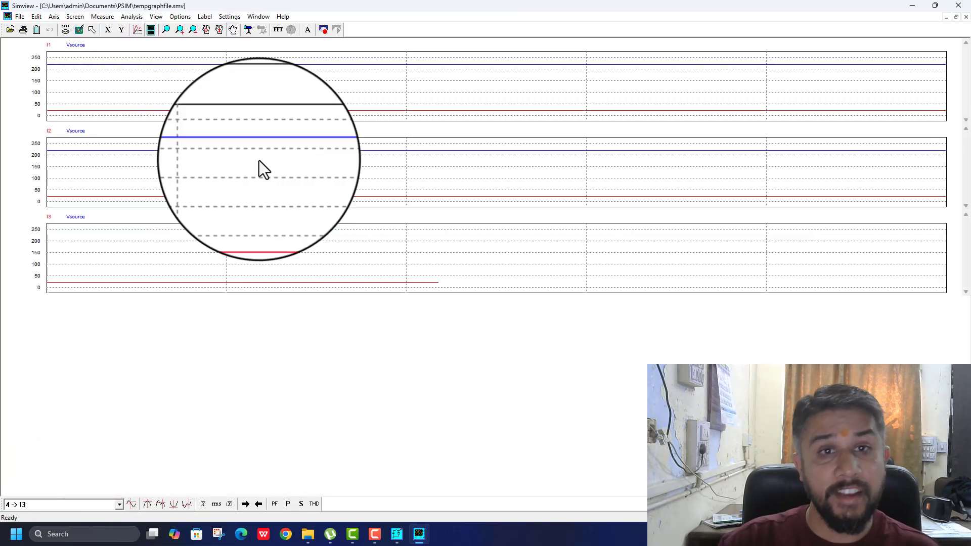
click(371, 227)
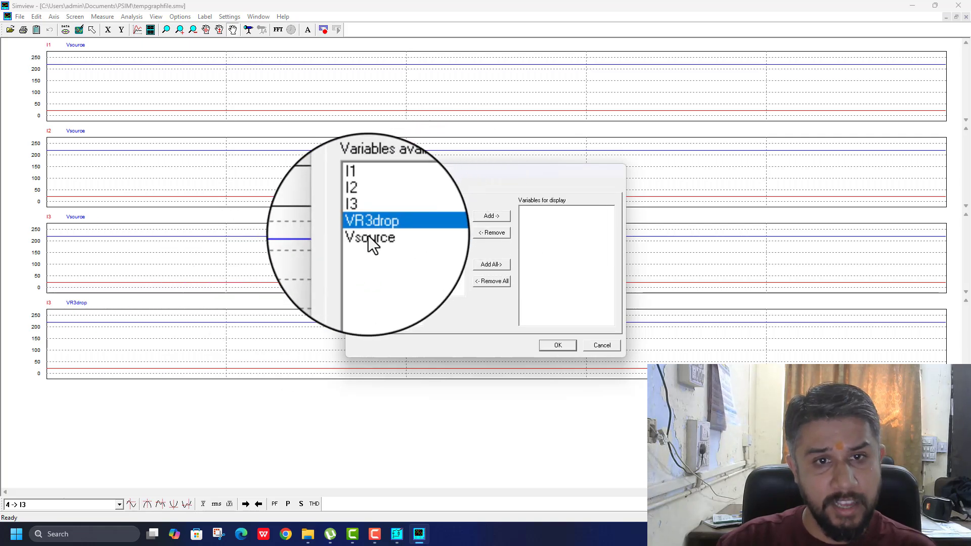
shift+click(369, 236)
click(490, 216)
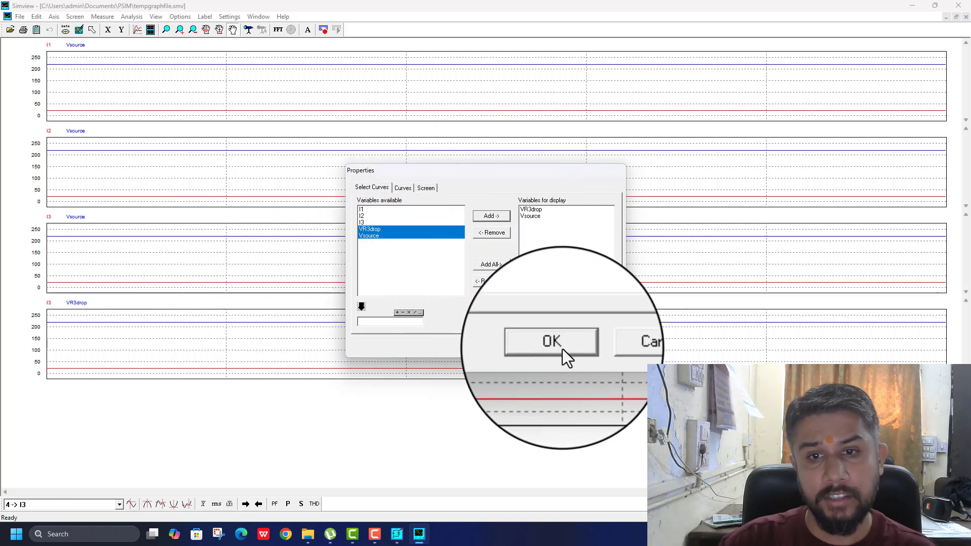
click(563, 347)
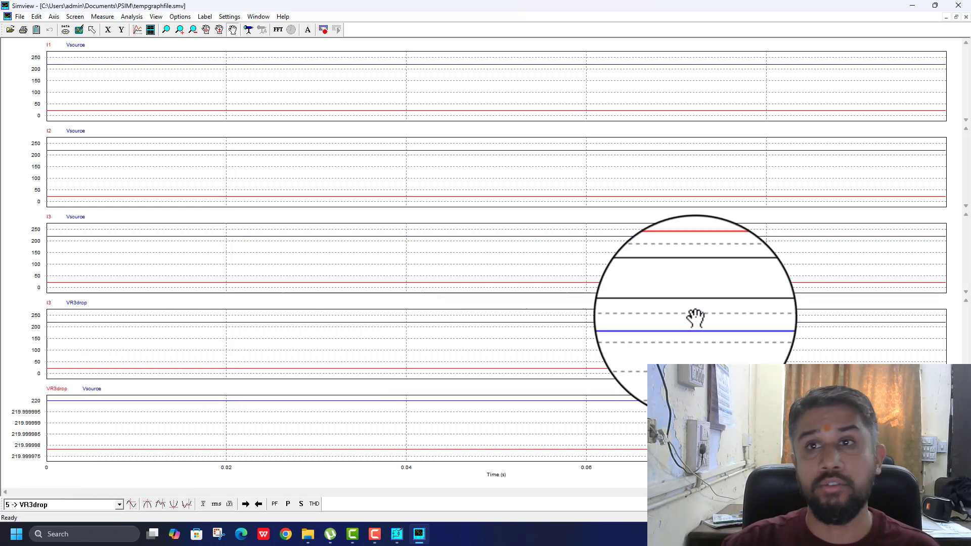
click(960, 6)
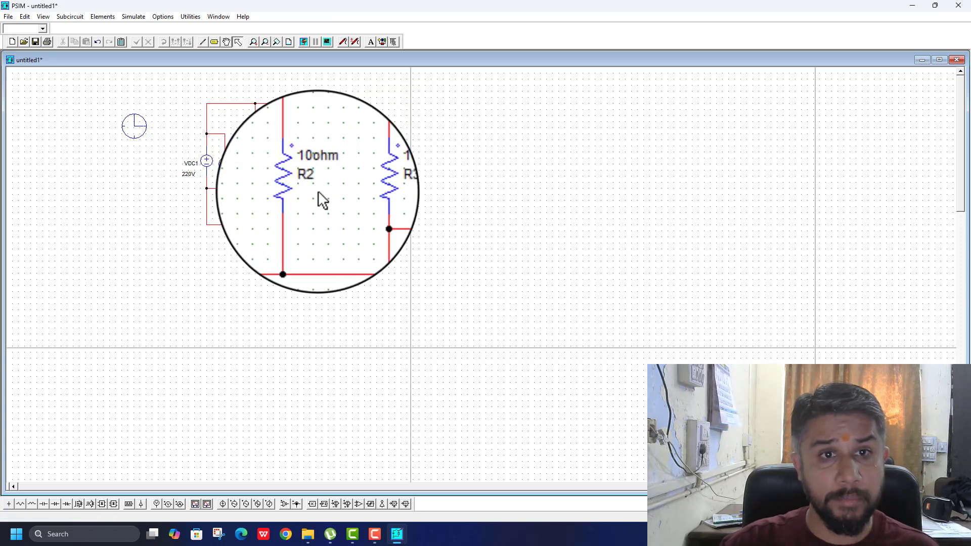
double_click(272, 187)
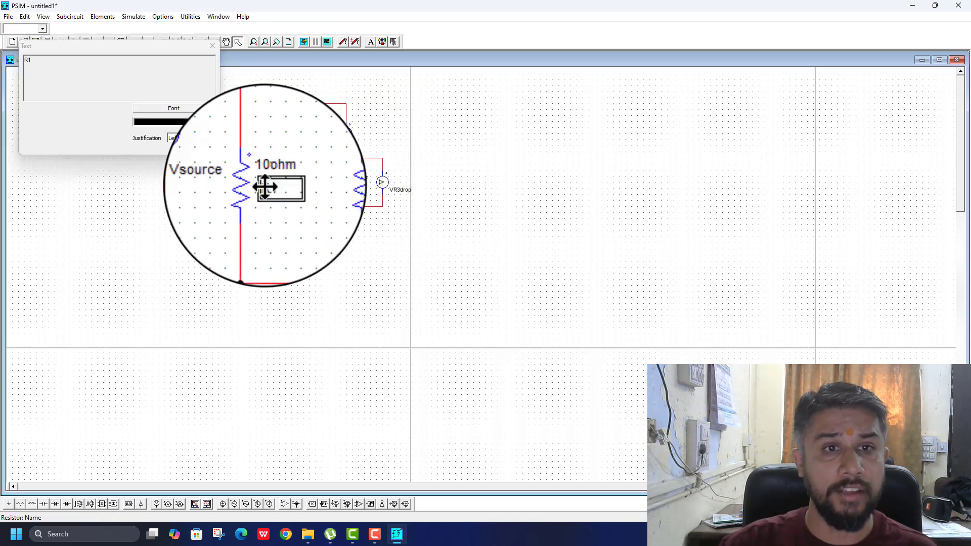
click(263, 174)
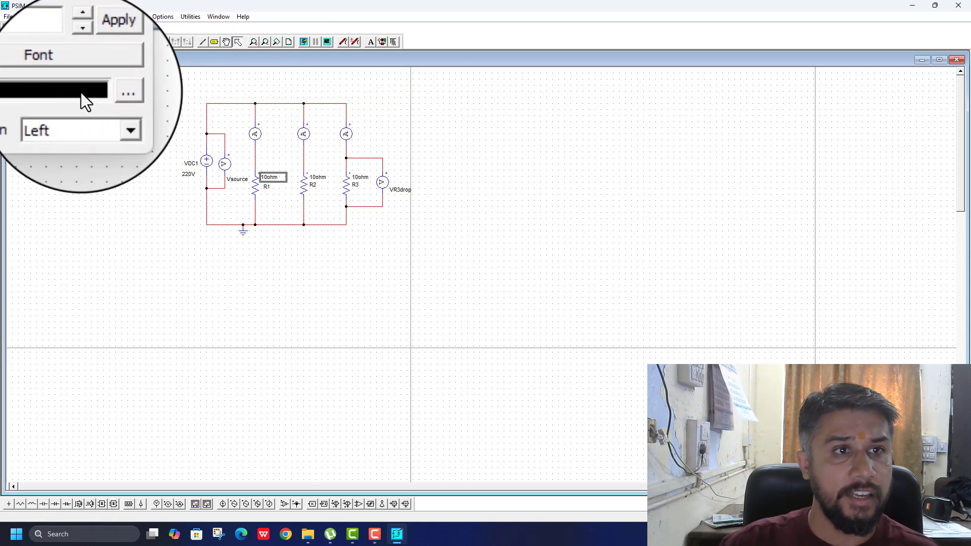
click(99, 50)
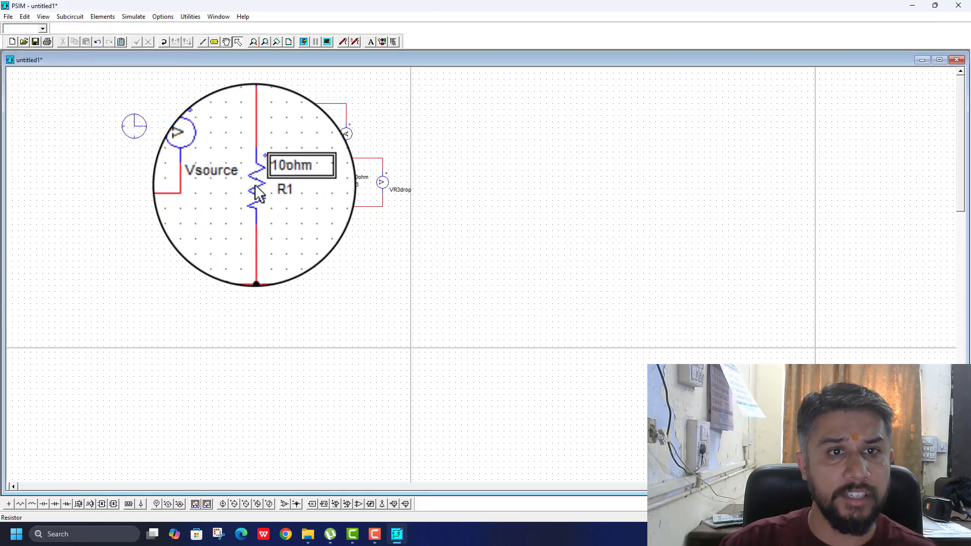
Set the resistance of resistor R1 to 20ohm and close its properties
double_click(256, 185)
click(101, 109)
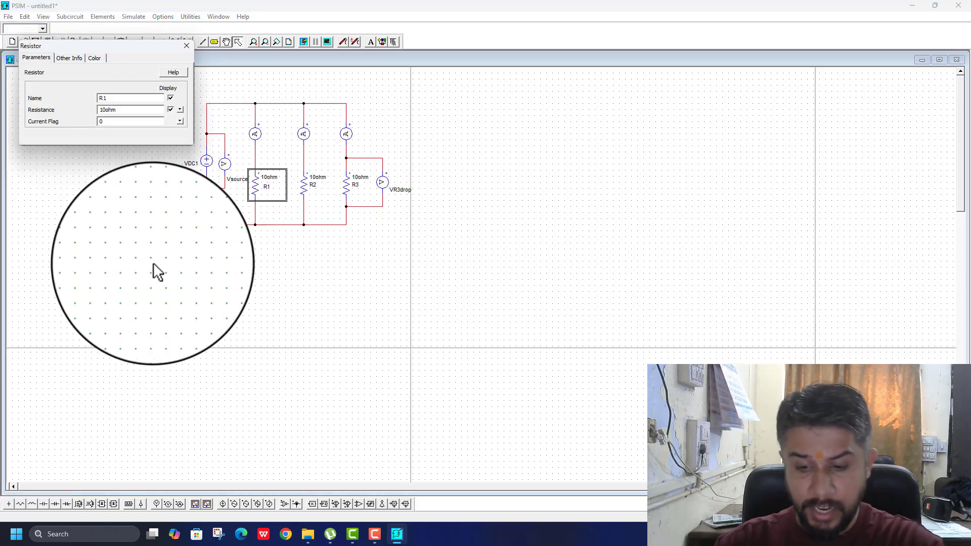
text(2)
click(187, 46)
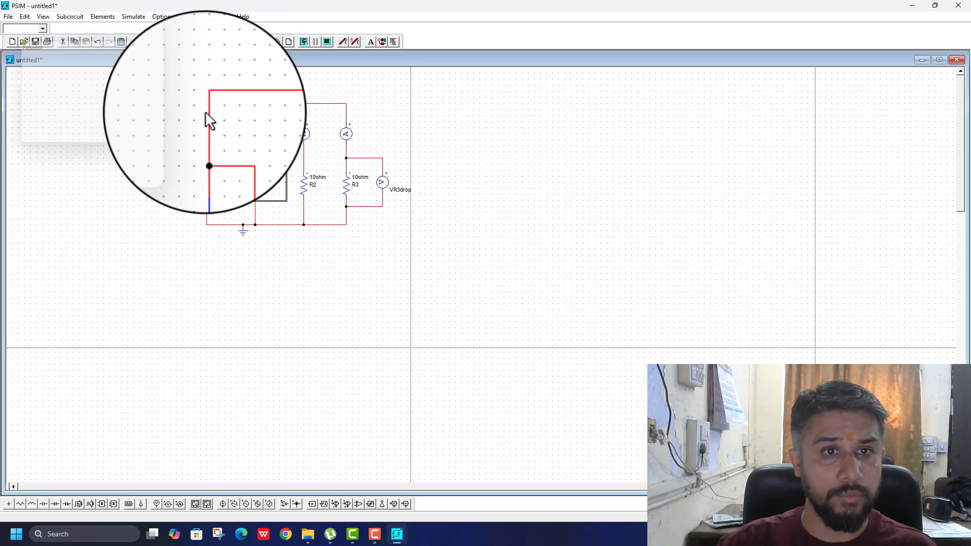
Set the resistance of resistor R3 to 5ohm and close its properties
double_click(346, 185)
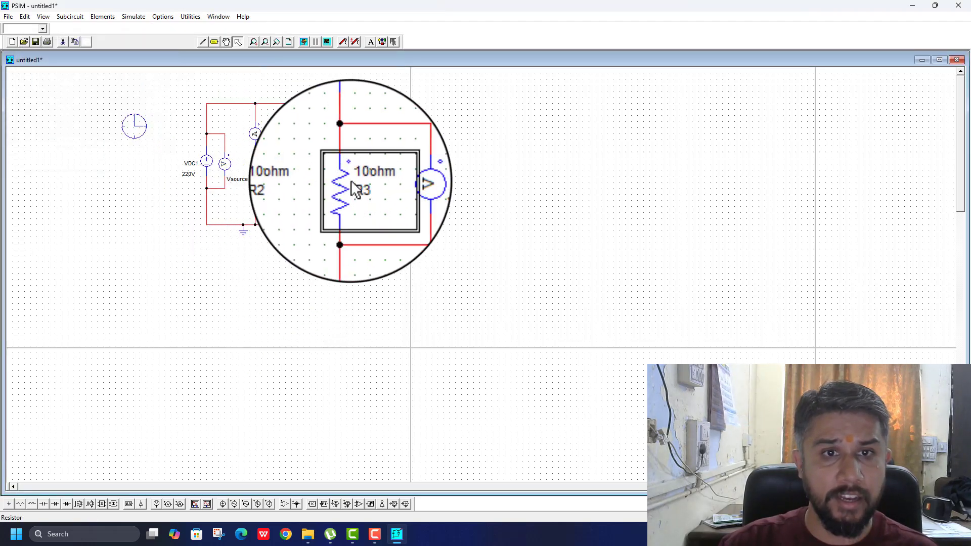
click(107, 110)
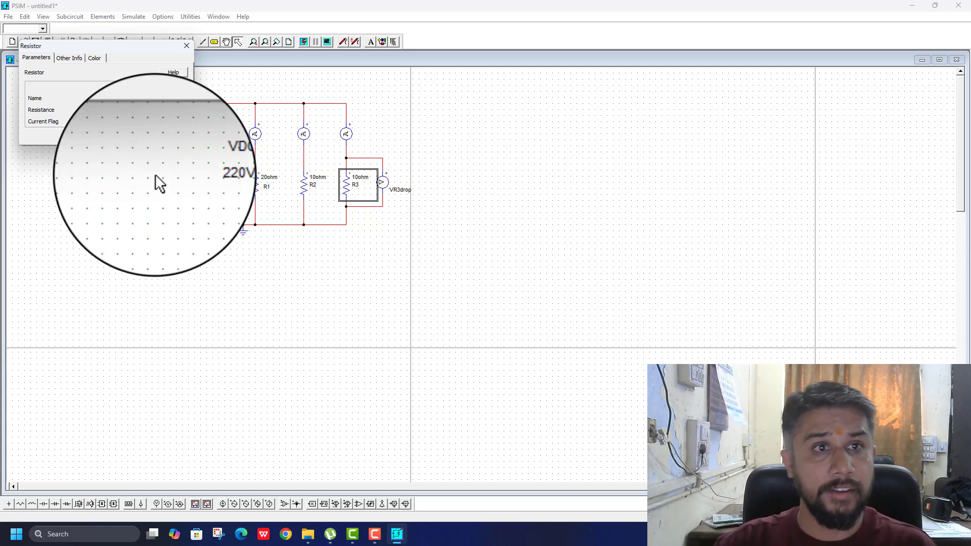
click(184, 49)
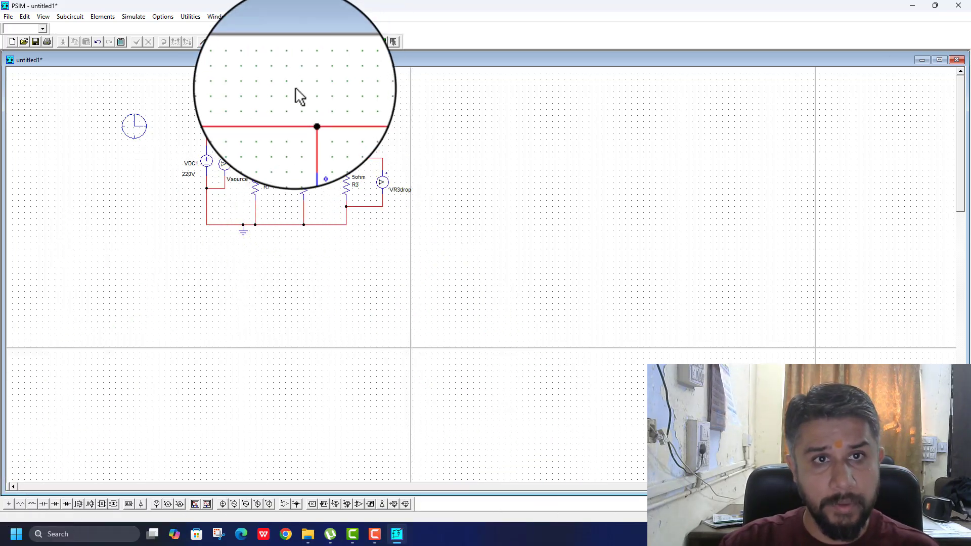
Run the simulation, plot the curves I1 and Vsource in one graph, and close the graph and Simview
click(306, 41)
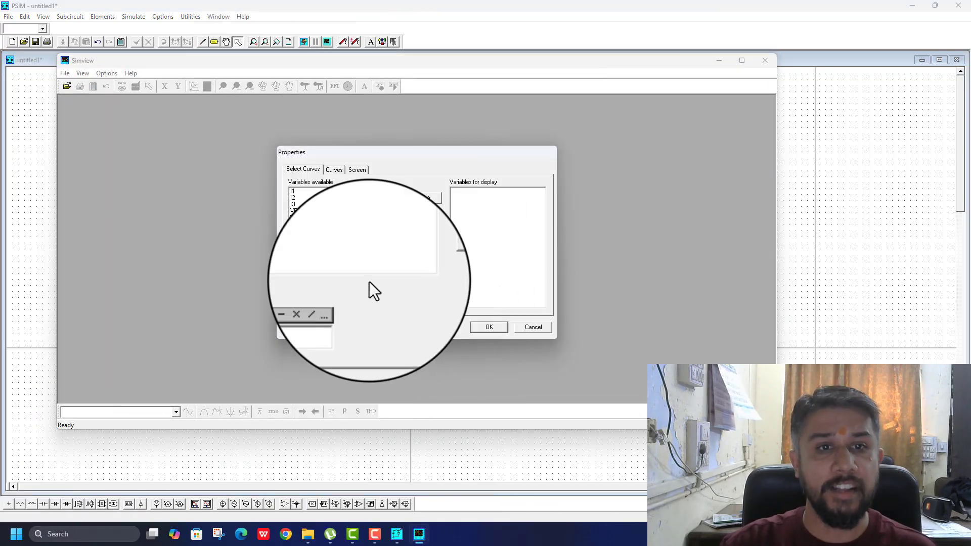
click(297, 190)
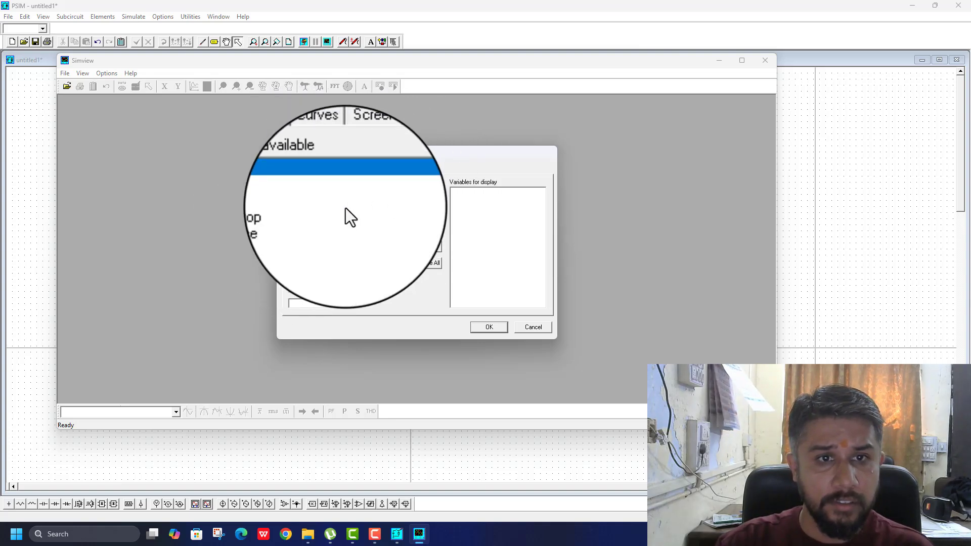
ctrl+click(307, 217)
click(408, 199)
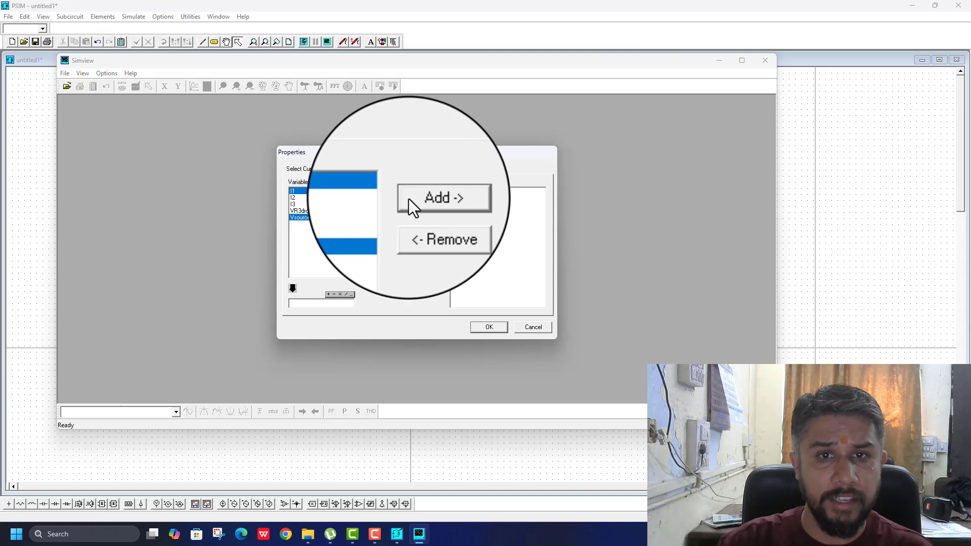
click(498, 329)
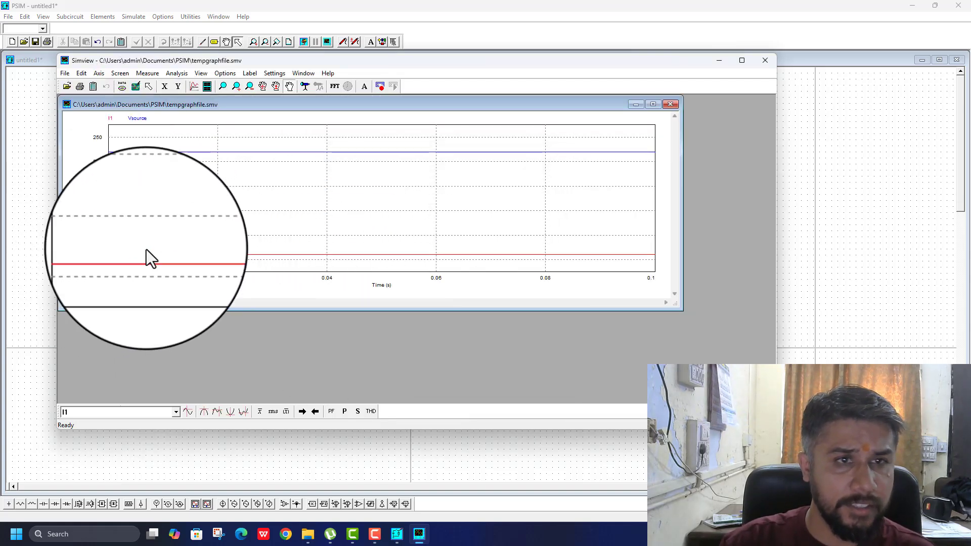
click(670, 104)
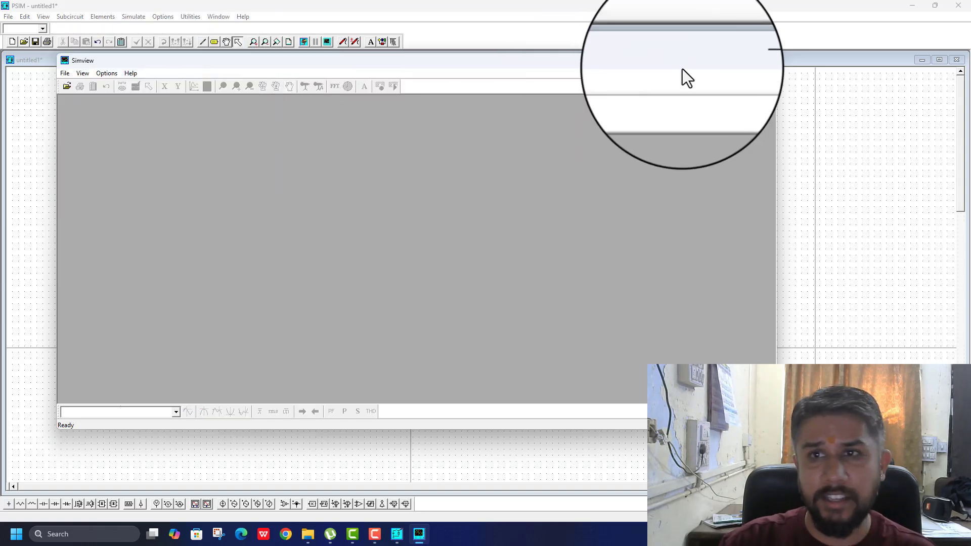
click(765, 60)
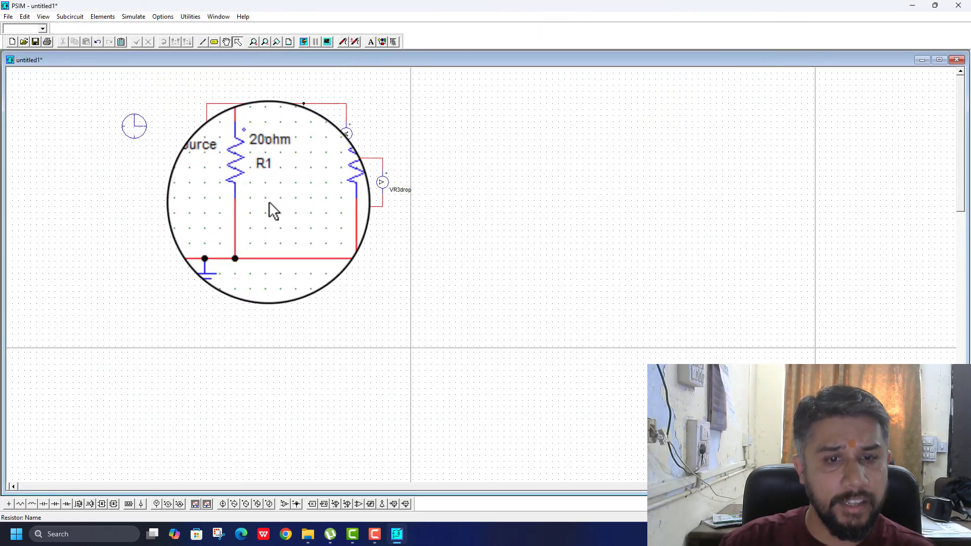
Run the simulation again, plot only the curve I1, and maximize the graph and the Simview window
click(306, 44)
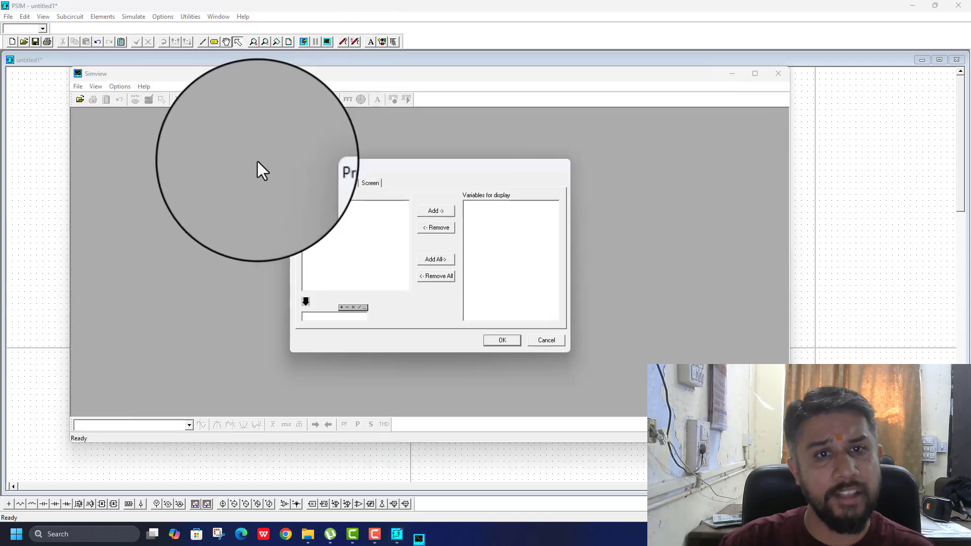
click(314, 204)
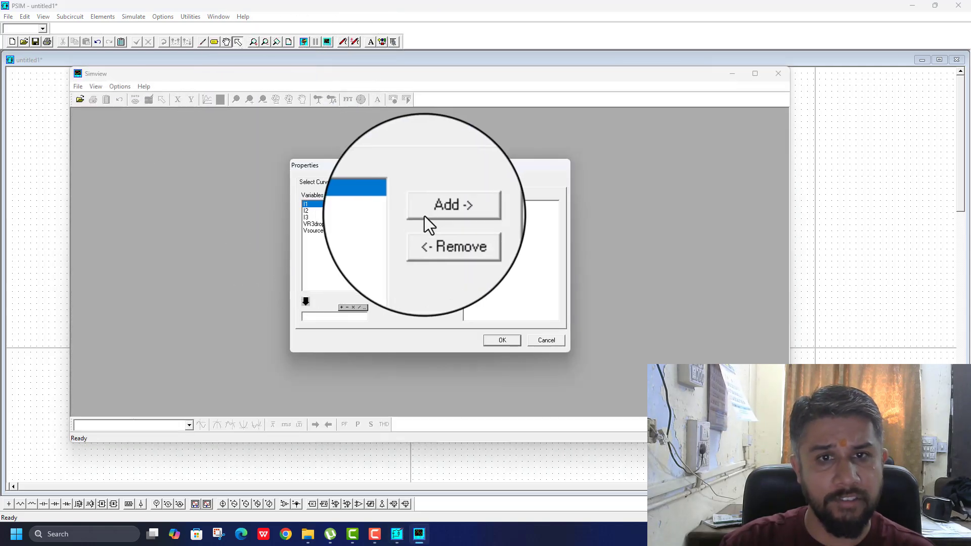
click(501, 341)
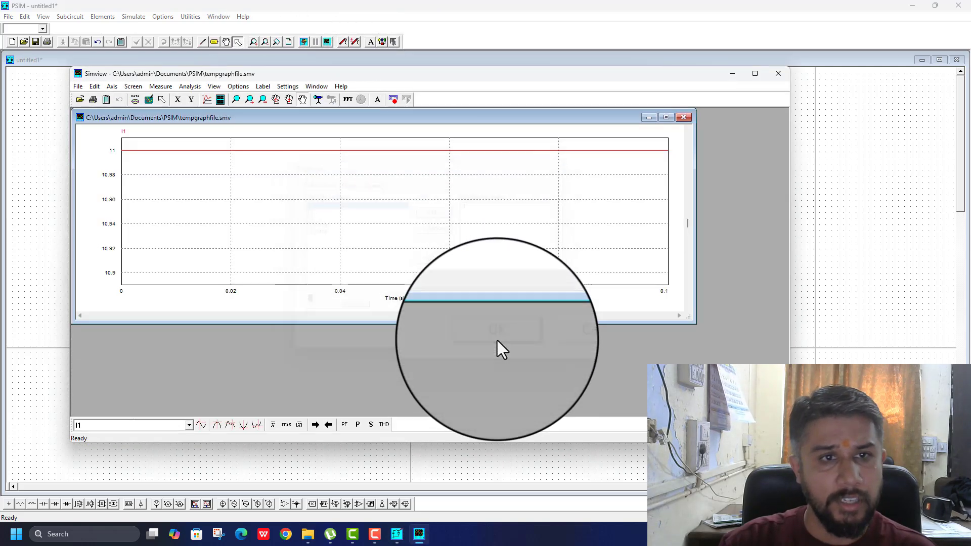
click(666, 118)
click(766, 74)
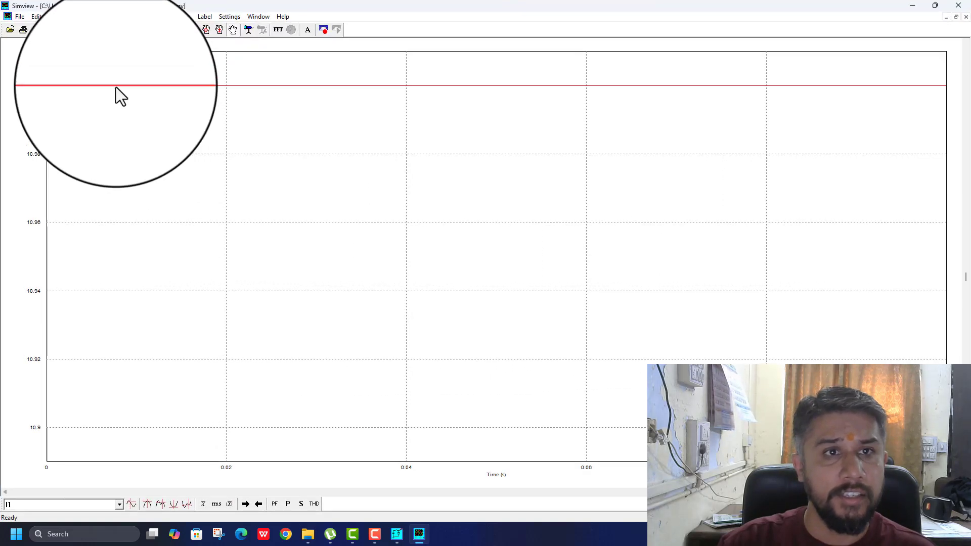
Add a second graph screen showing the curve I2
click(150, 29)
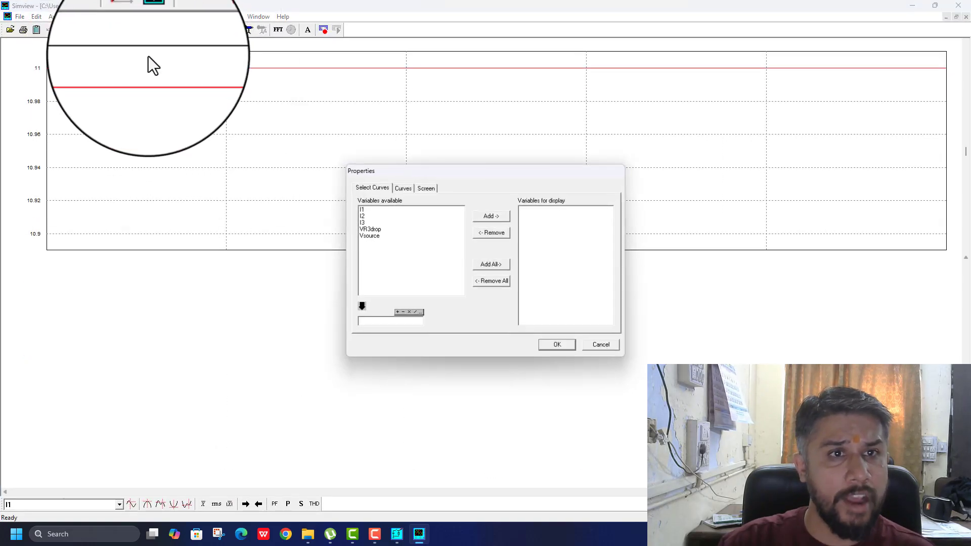
click(360, 215)
click(491, 216)
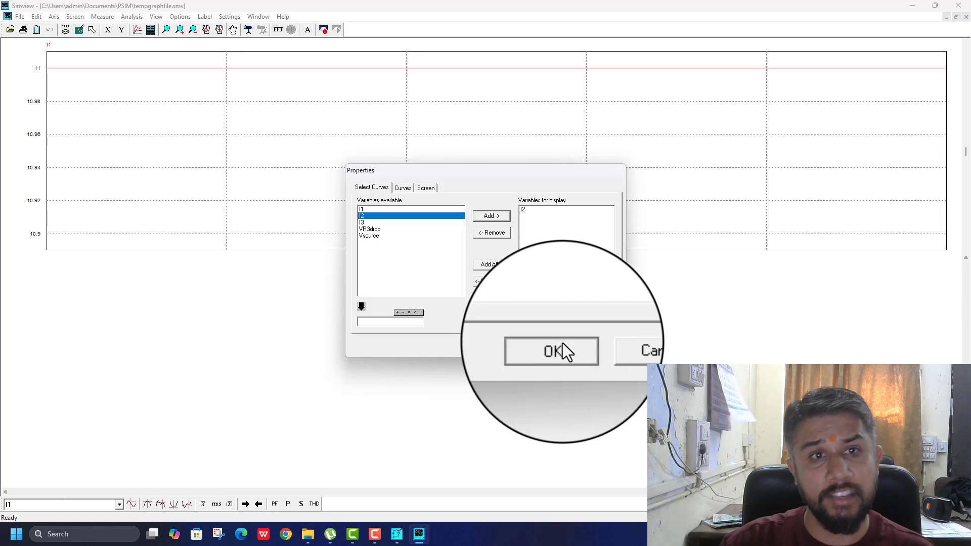
click(563, 344)
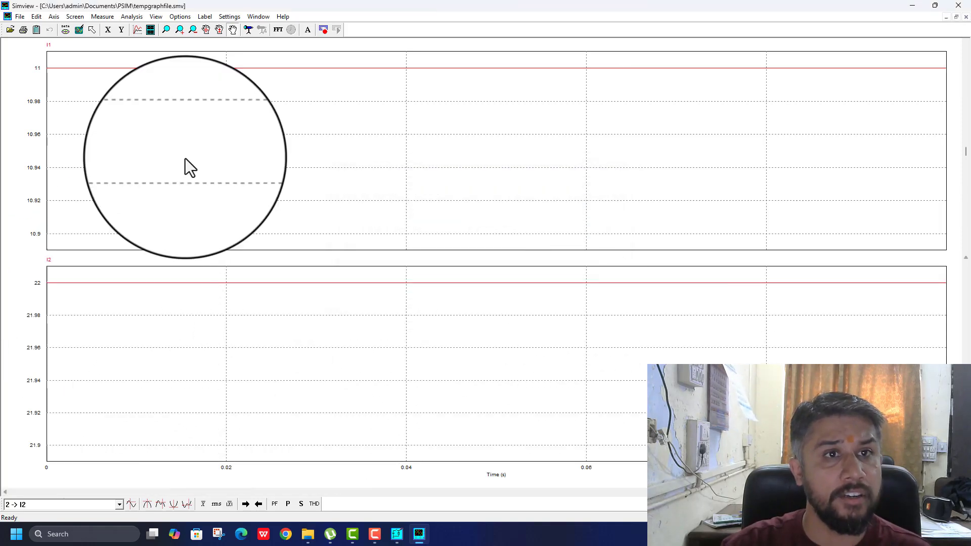
Add a third graph screen showing the curve I3, and close Simview to return to the schematic
click(151, 30)
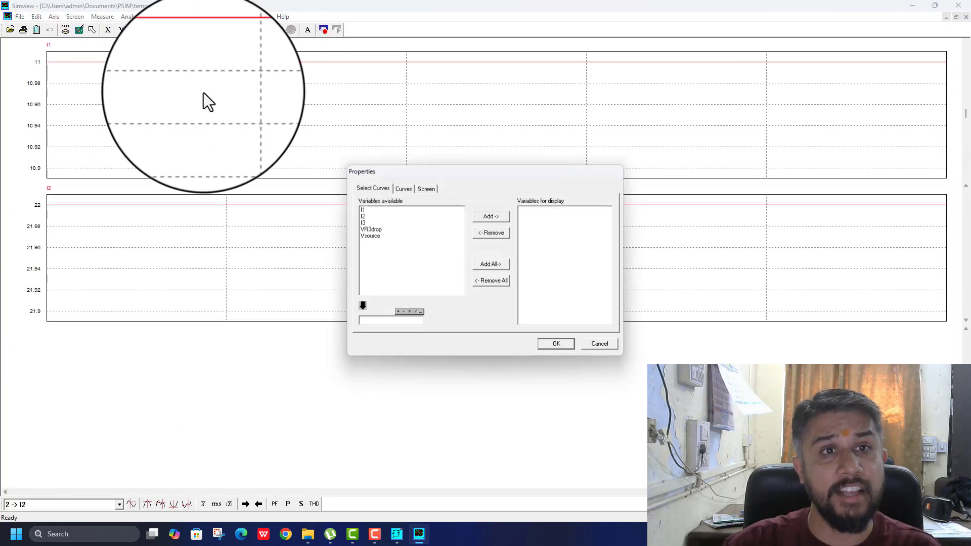
click(358, 223)
click(483, 217)
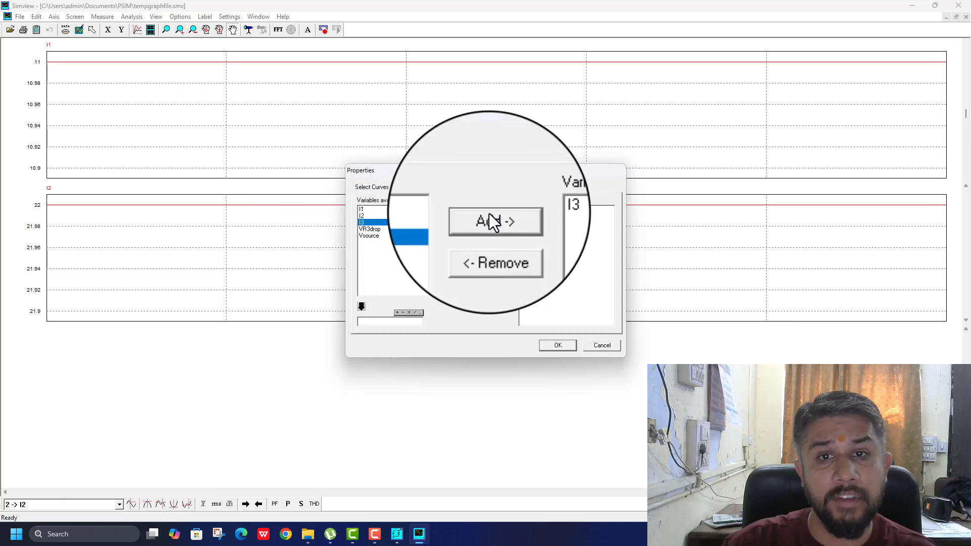
click(557, 346)
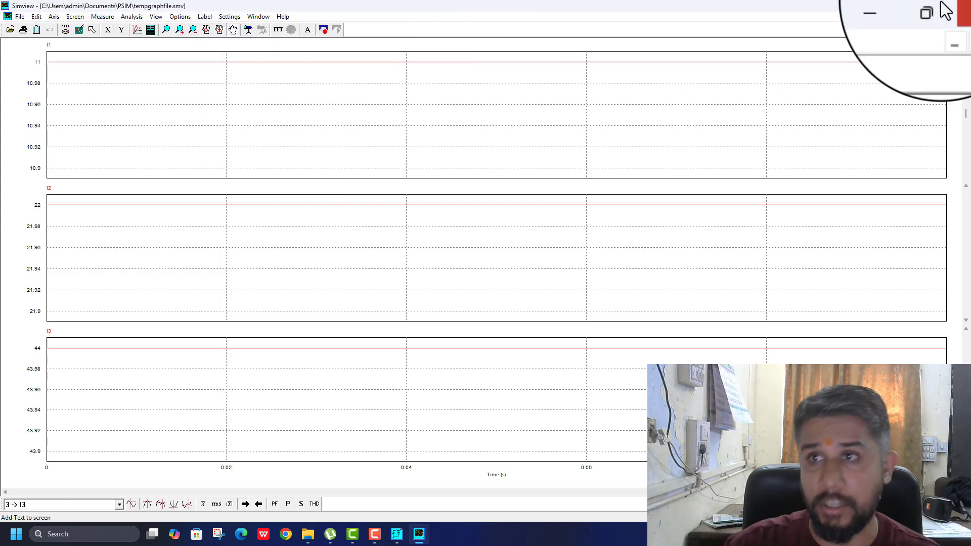
click(959, 7)
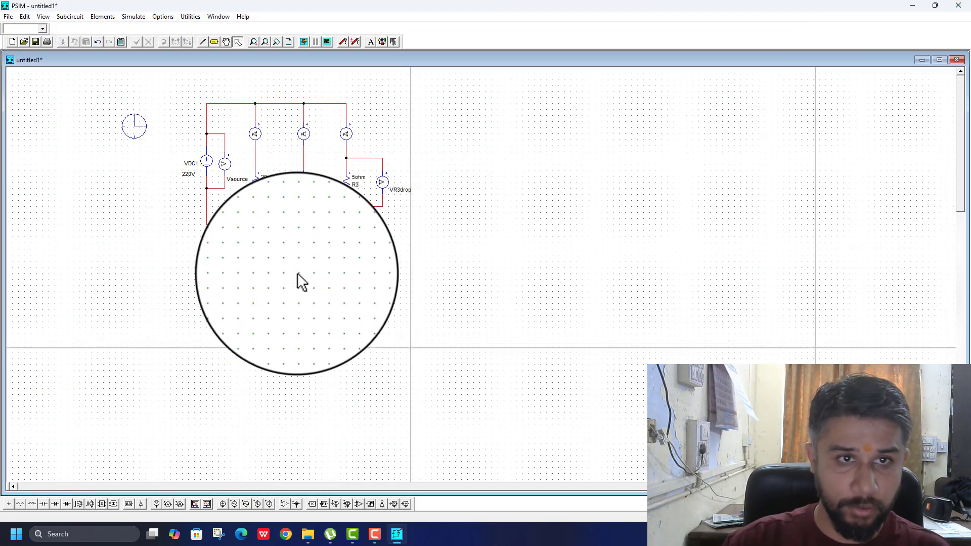
Replace the upper wire between the DC source and the R1 branch with a series current probe wired at both ends
click(228, 103)
key(Delete)
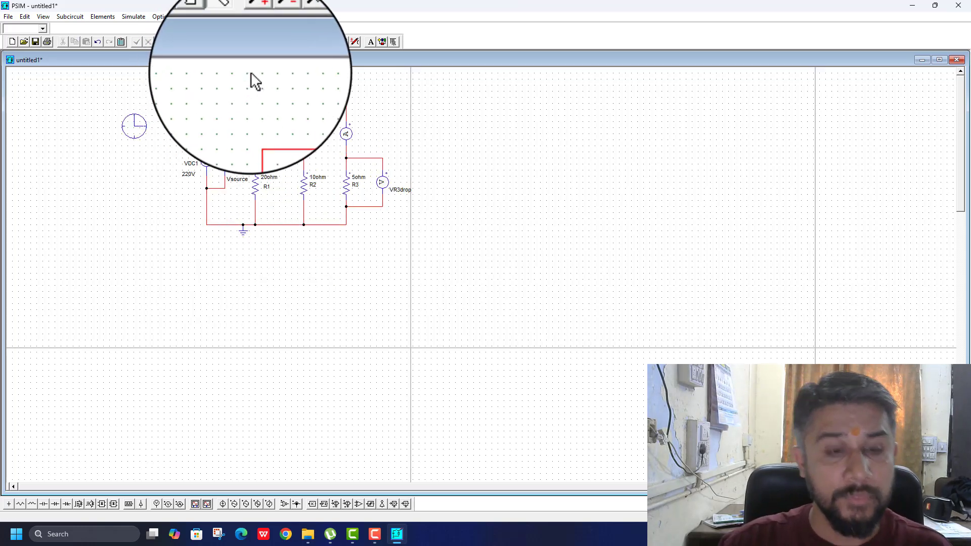
click(180, 504)
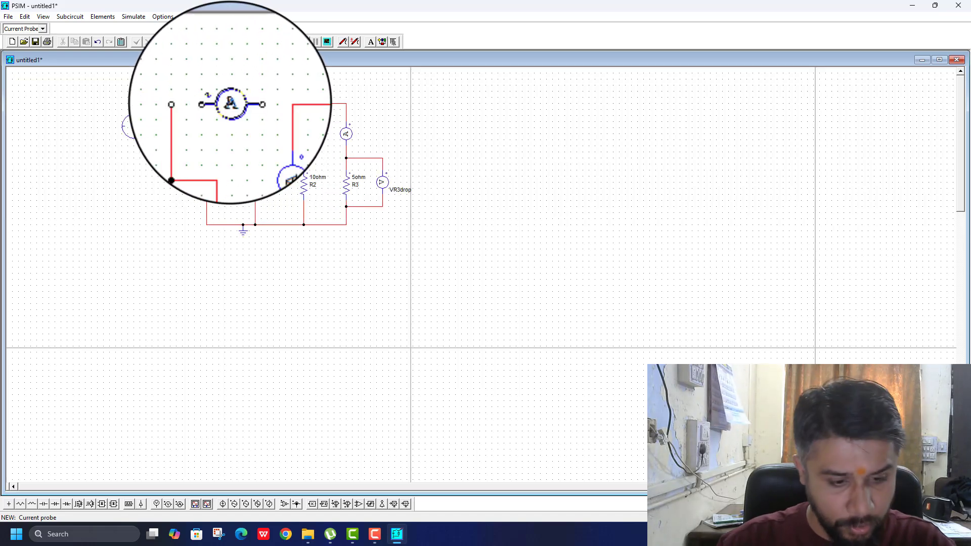
click(230, 104)
click(206, 42)
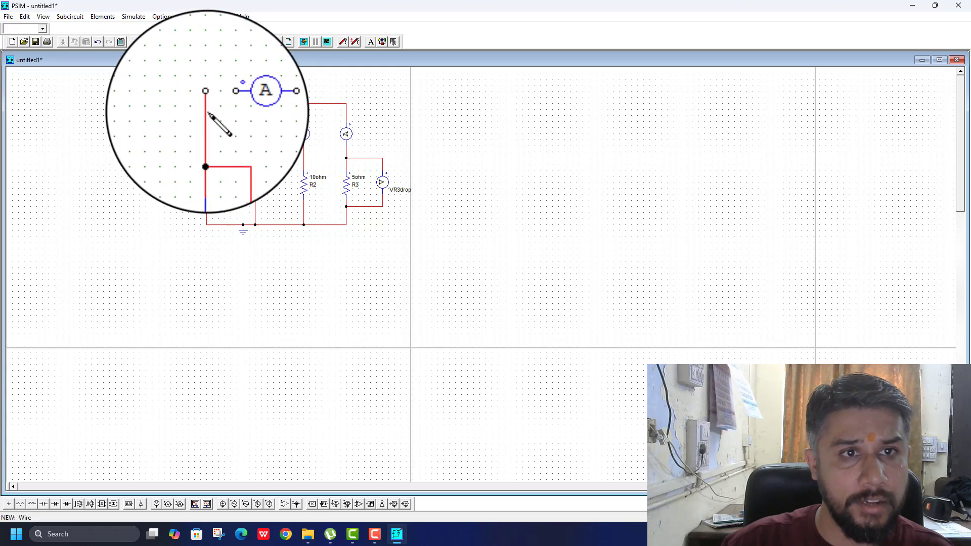
drag(209, 104, 259, 103)
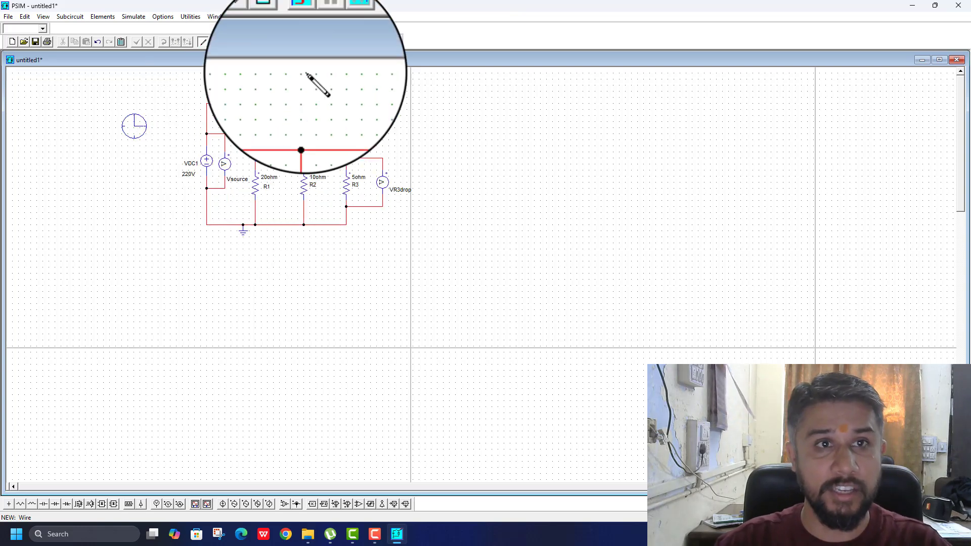
Name the new source current probe Isource, turn on the display of its name, and close its properties
double_click(230, 103)
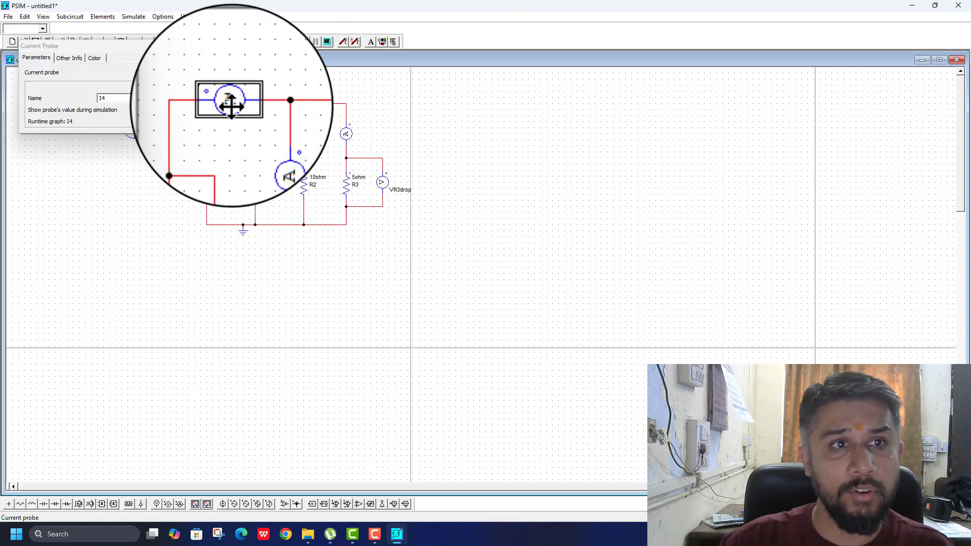
click(111, 99)
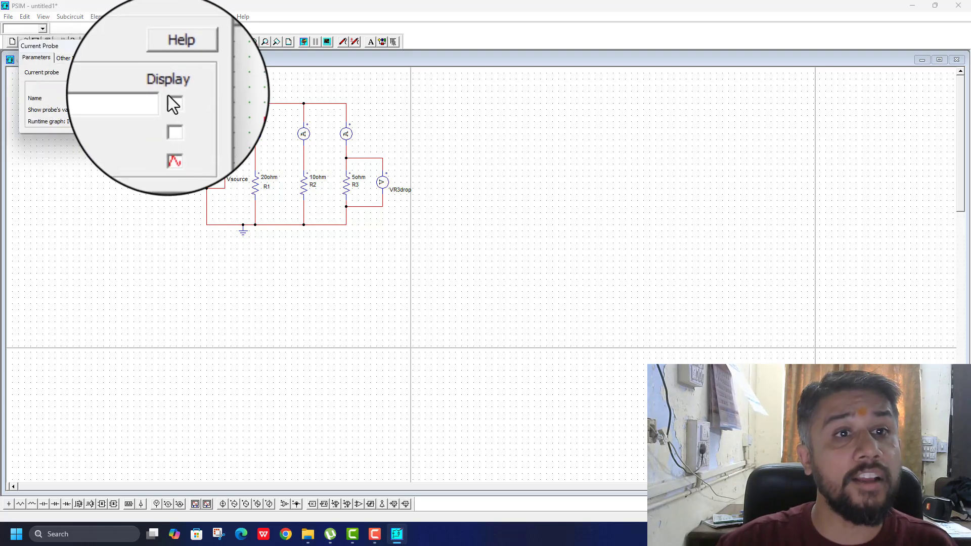
click(174, 96)
click(184, 50)
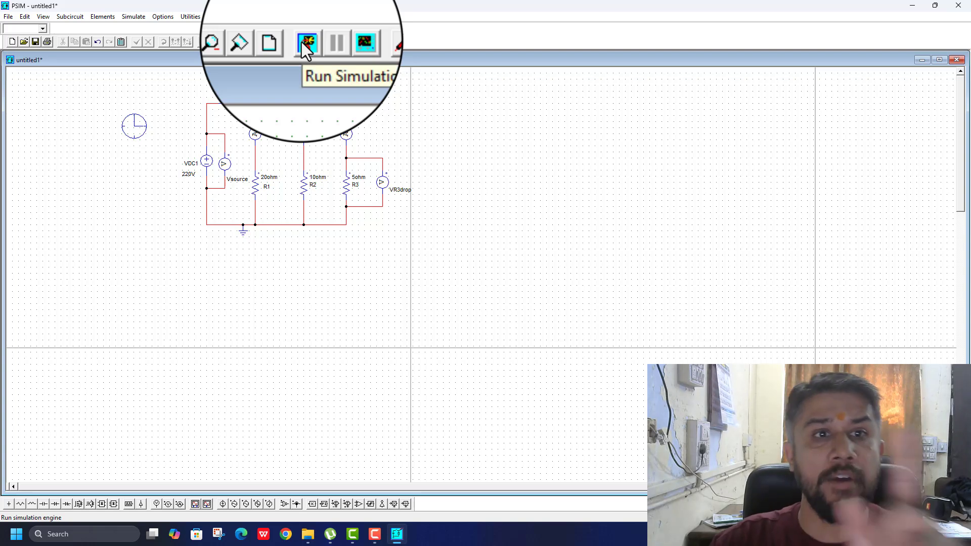
Simulate the circuit with the added source current probe, plot the curve I1, and maximize Simview
click(303, 42)
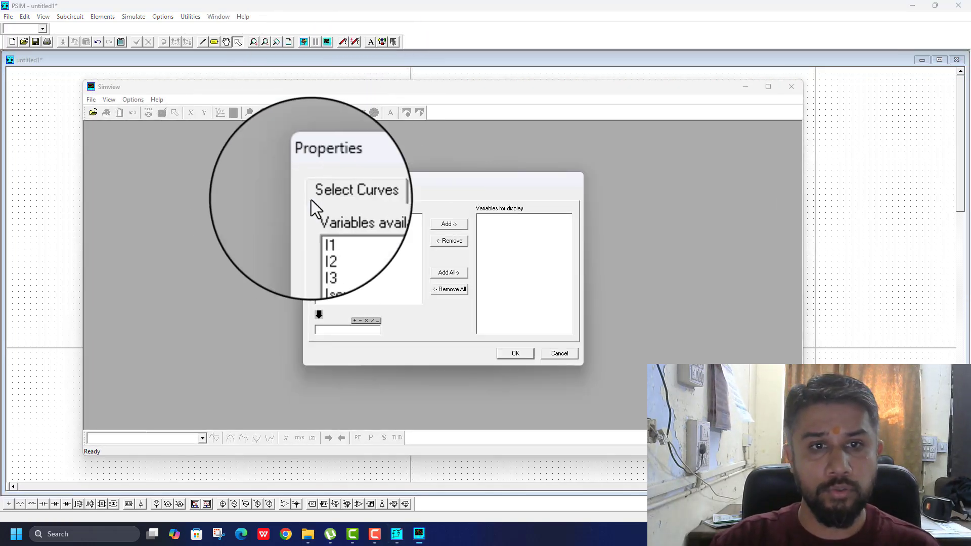
click(372, 215)
click(449, 224)
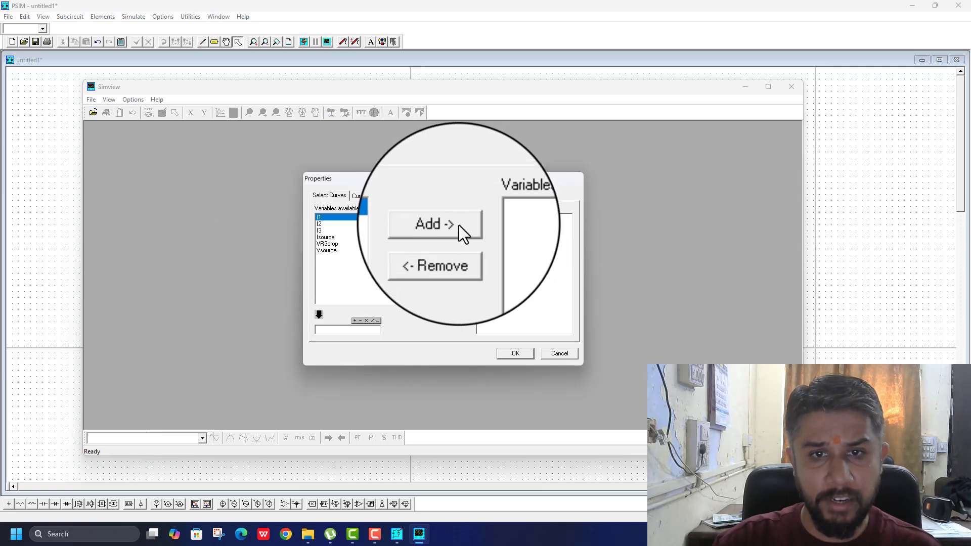
click(521, 355)
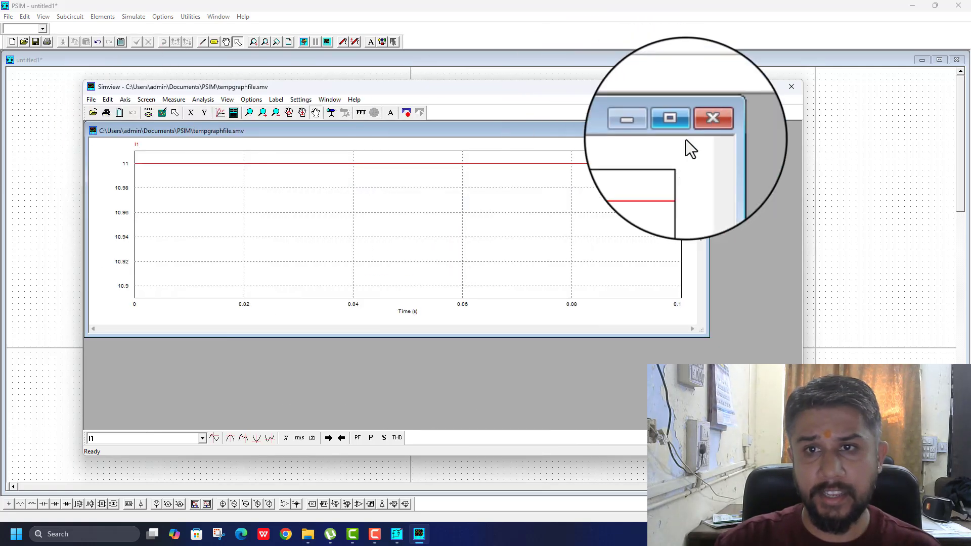
click(768, 88)
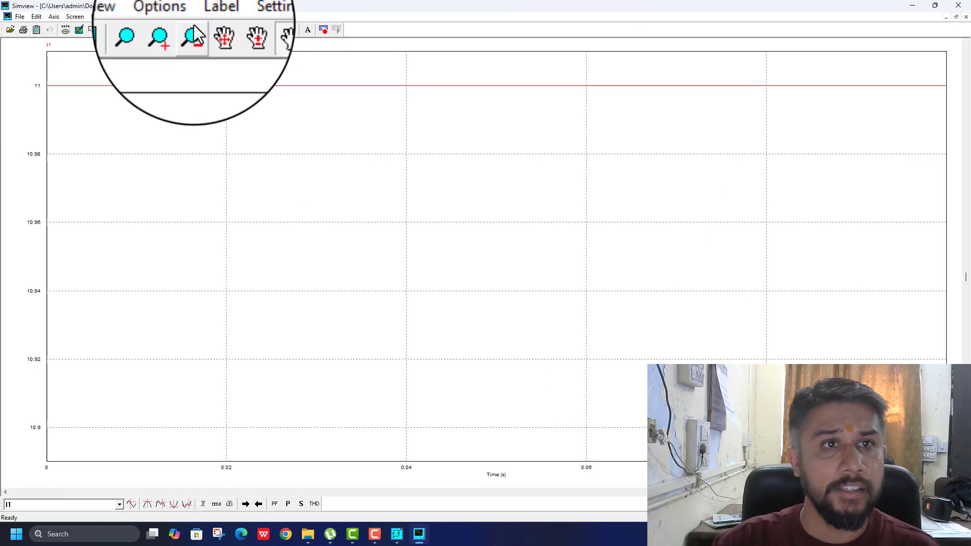
Add a second graph screen below I1 showing the curve I2
click(150, 29)
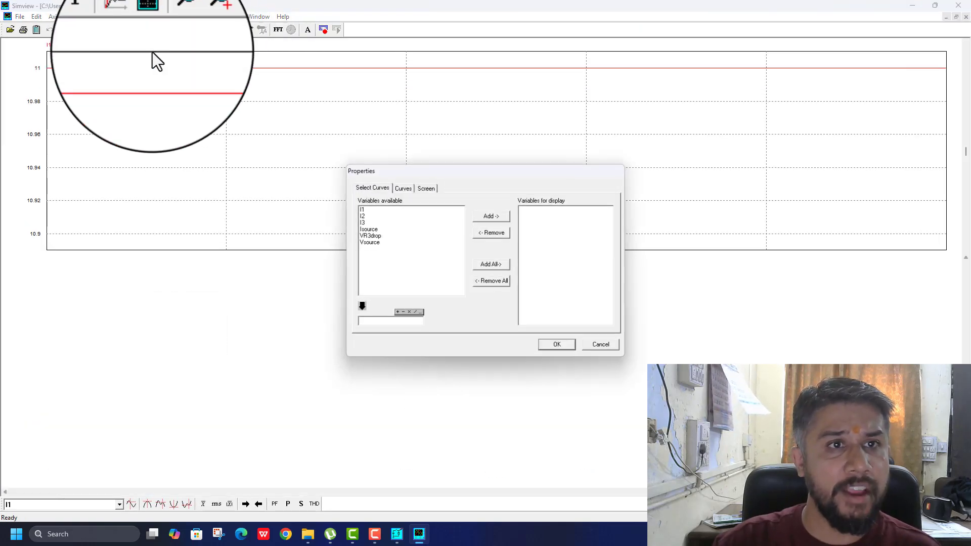
click(362, 216)
click(491, 217)
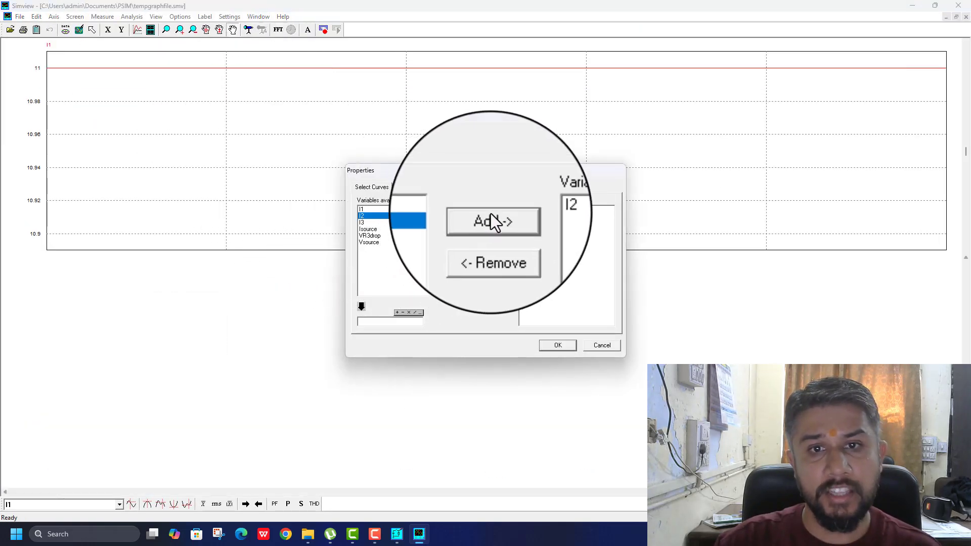
click(571, 347)
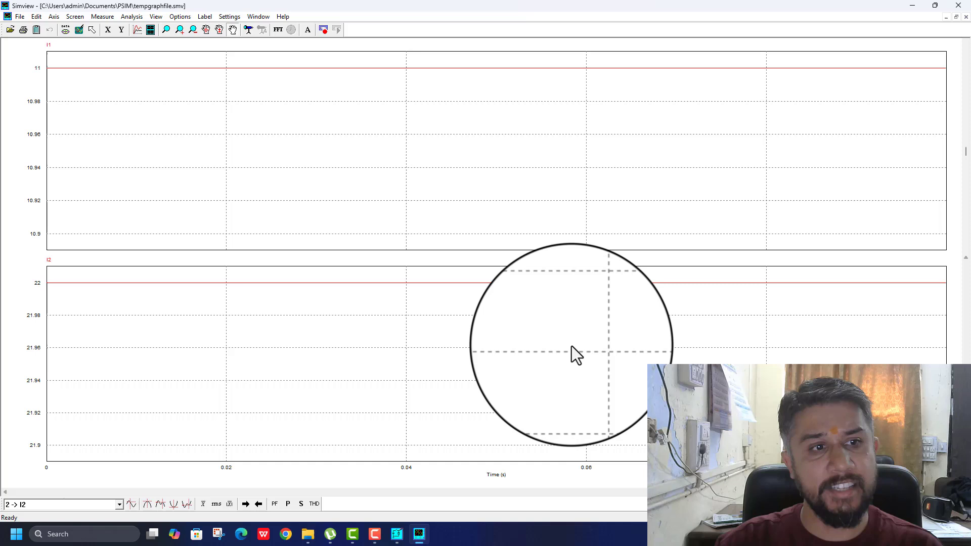
Add a third graph screen showing the curve I3
click(150, 29)
click(362, 223)
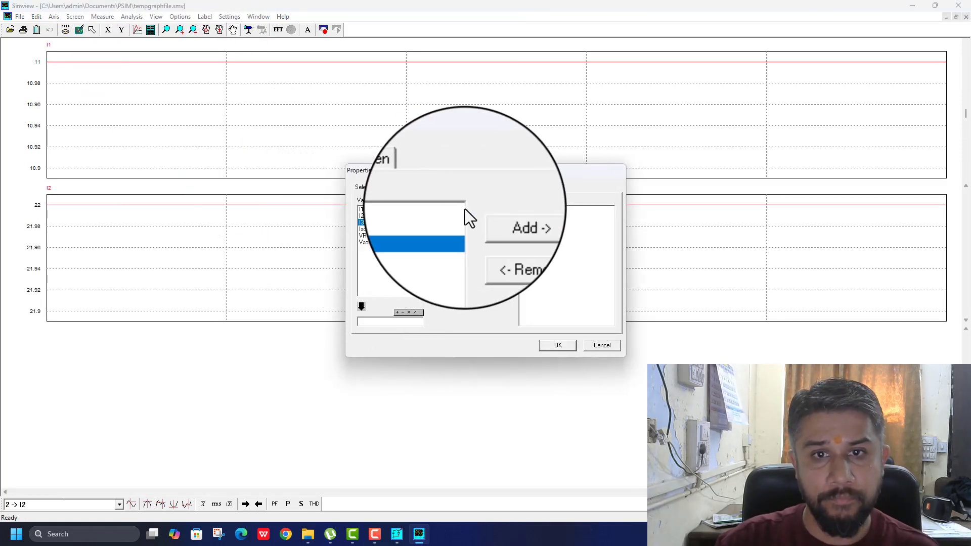
click(485, 216)
click(560, 349)
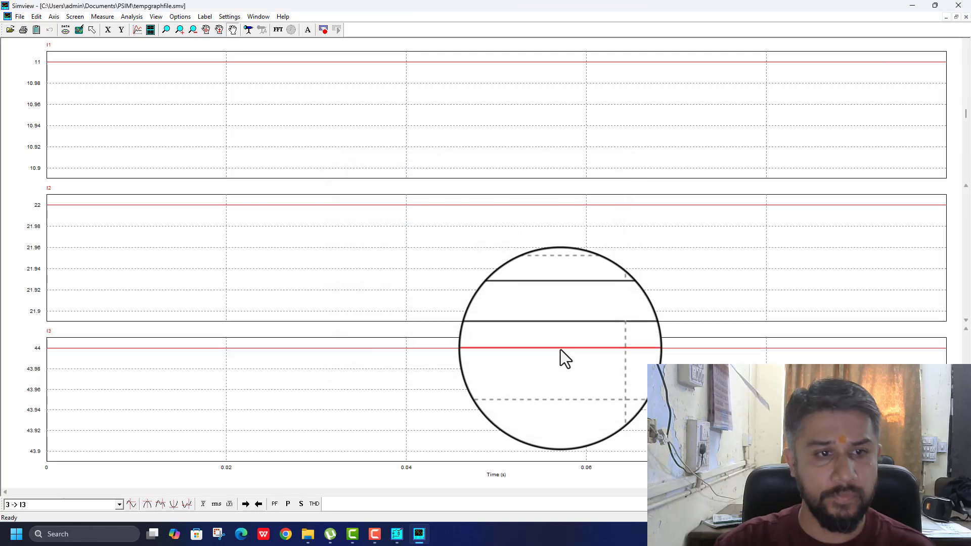
Add a fourth graph screen showing the curve Isource, and close Simview after viewing the four currents
click(150, 29)
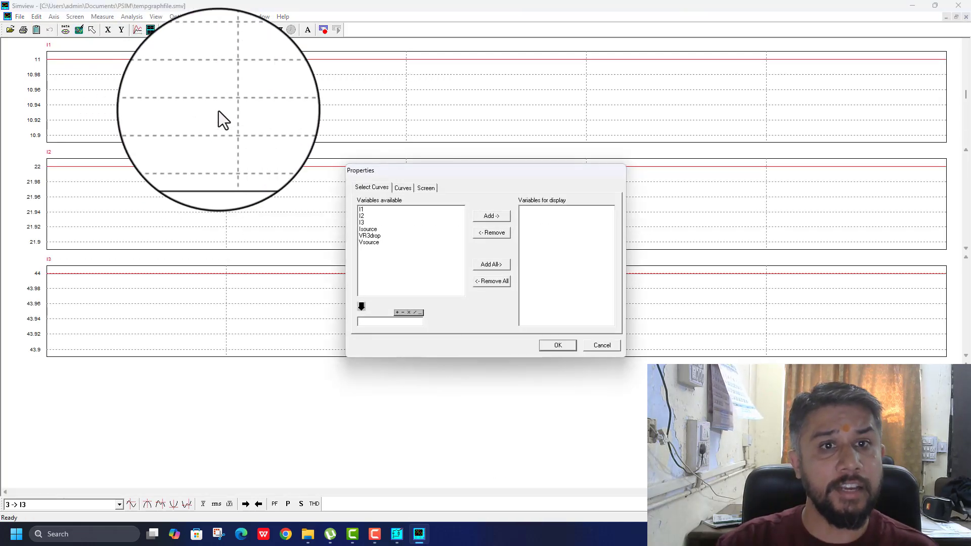
click(375, 229)
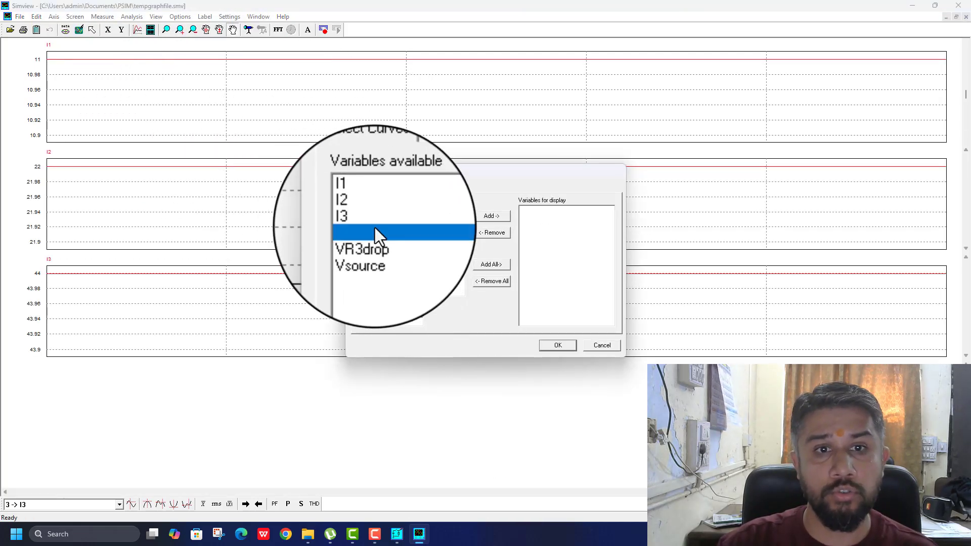
click(492, 217)
click(561, 347)
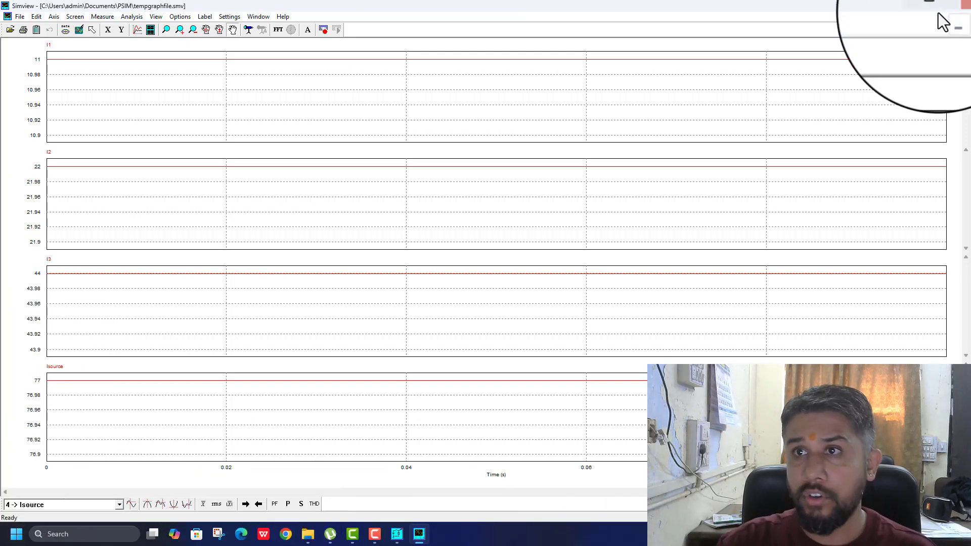
click(956, 6)
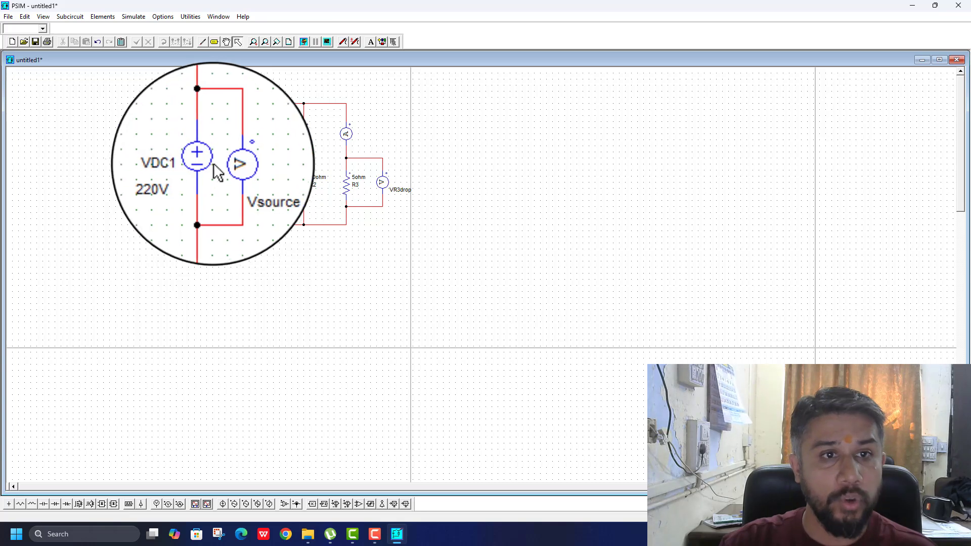
Replace the 220V DC source VDC1 with a sinusoidal voltage source in the same gap of the circuit
click(199, 165)
key(Delete)
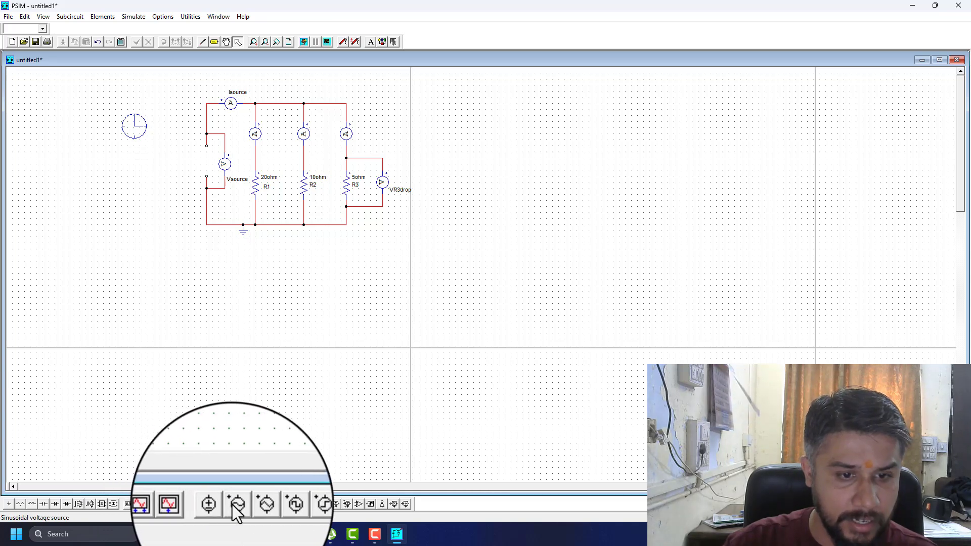
click(233, 504)
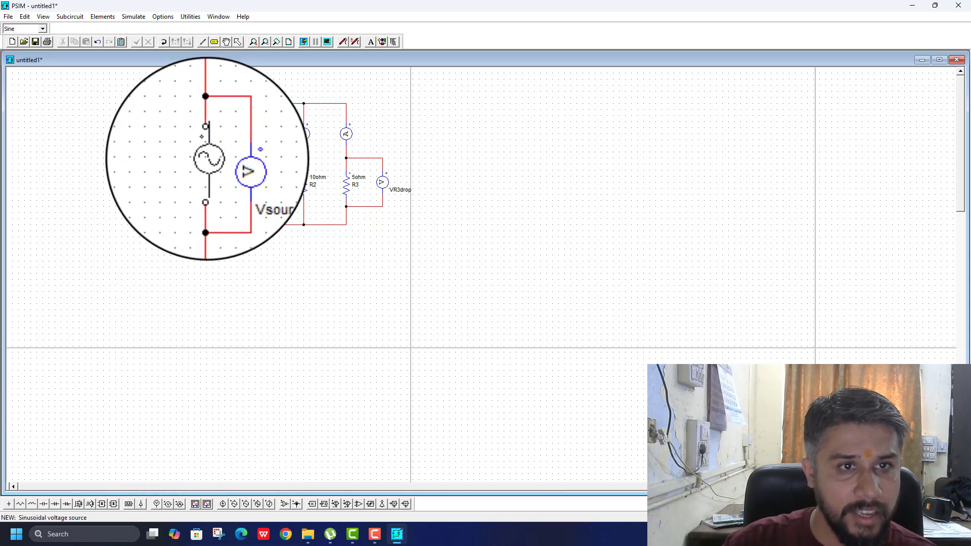
click(207, 159)
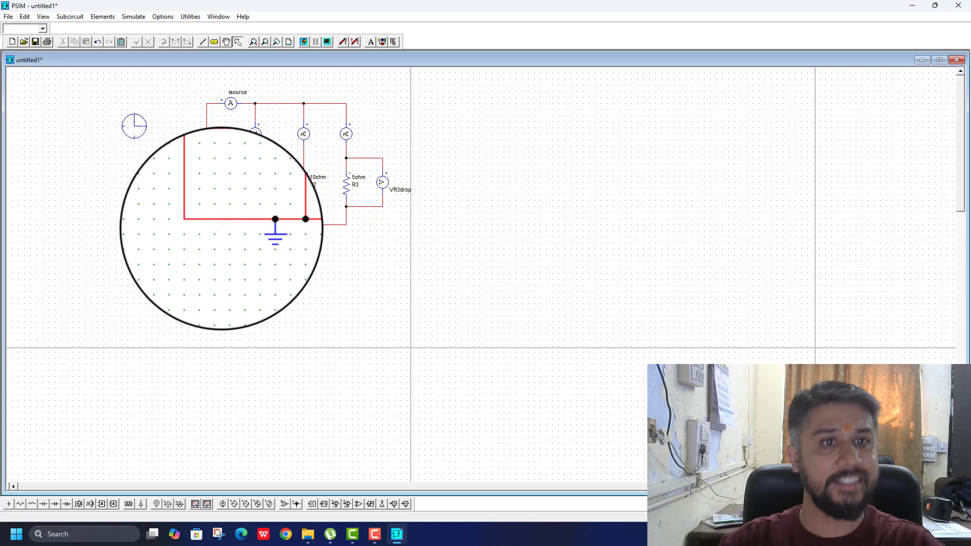
Set the sinusoidal source's peak amplitude to 230V and its frequency to 50 Hz, and close its properties
double_click(207, 162)
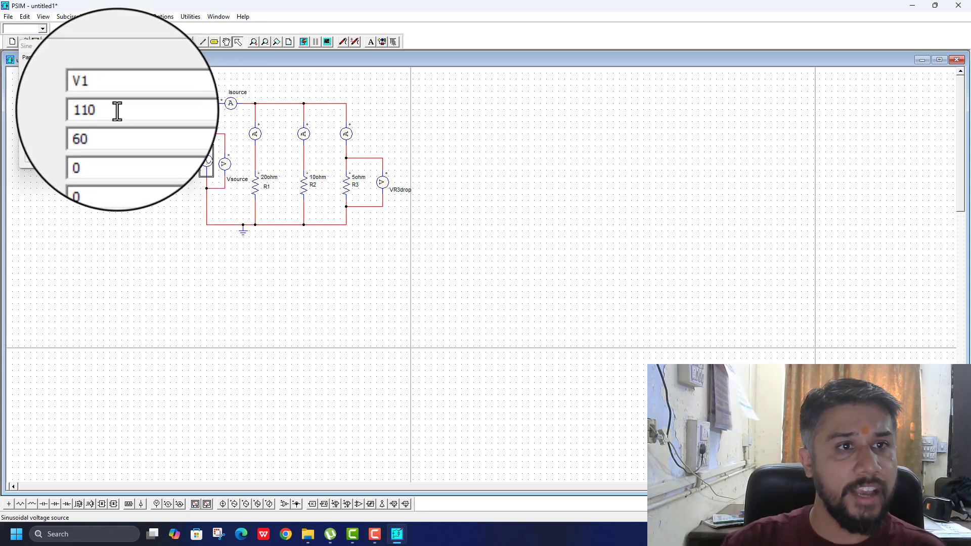
drag(115, 111, 99, 117)
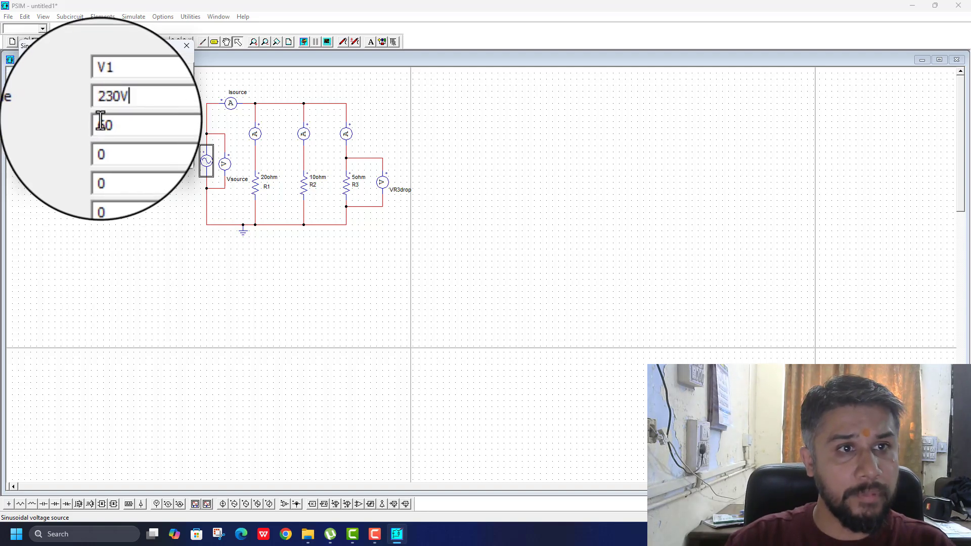
click(100, 122)
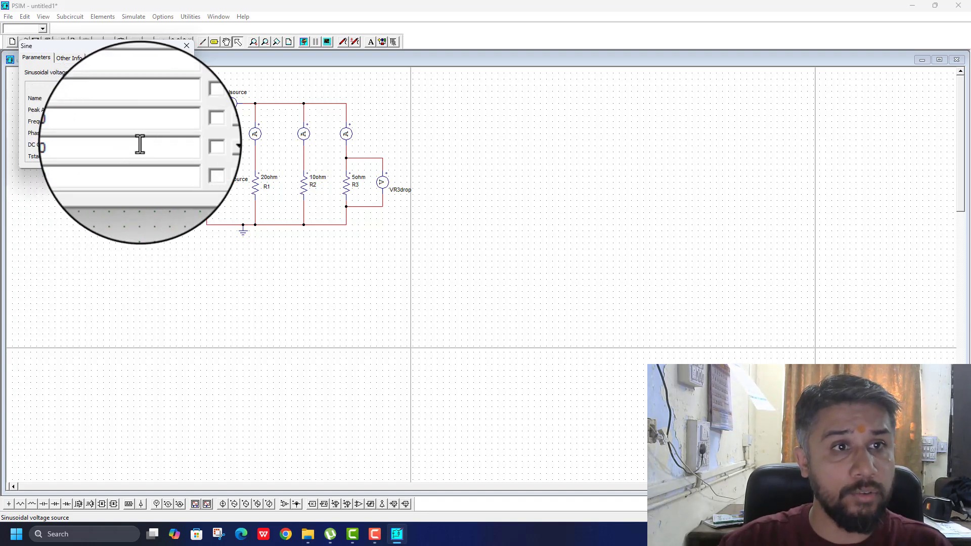
click(187, 46)
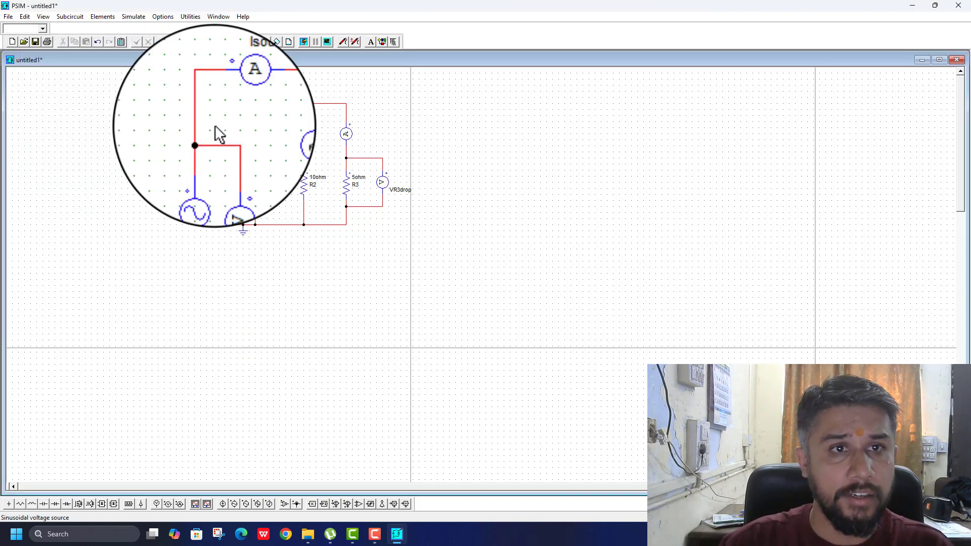
Simulate the circuit with the sinusoidal source, plot the curve I1, and maximize Simview
click(303, 41)
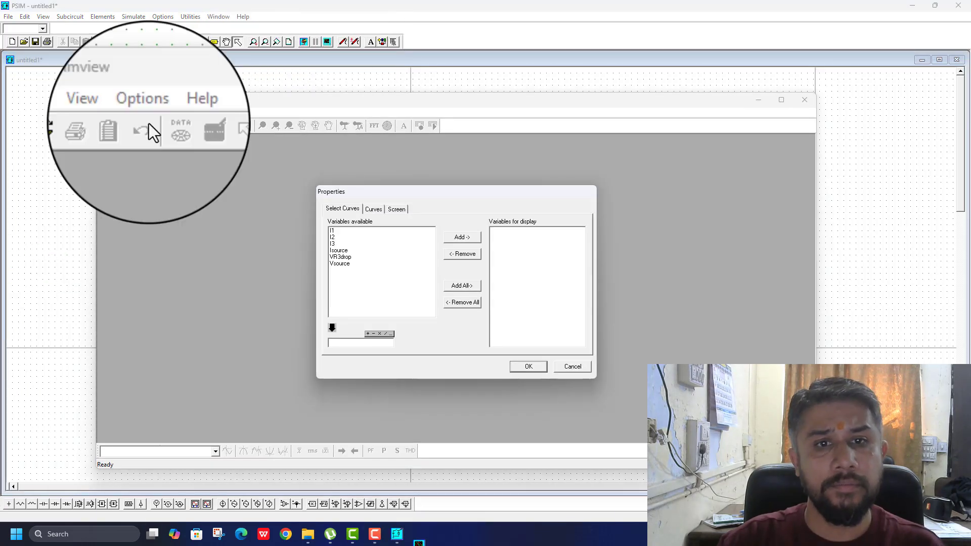
click(332, 229)
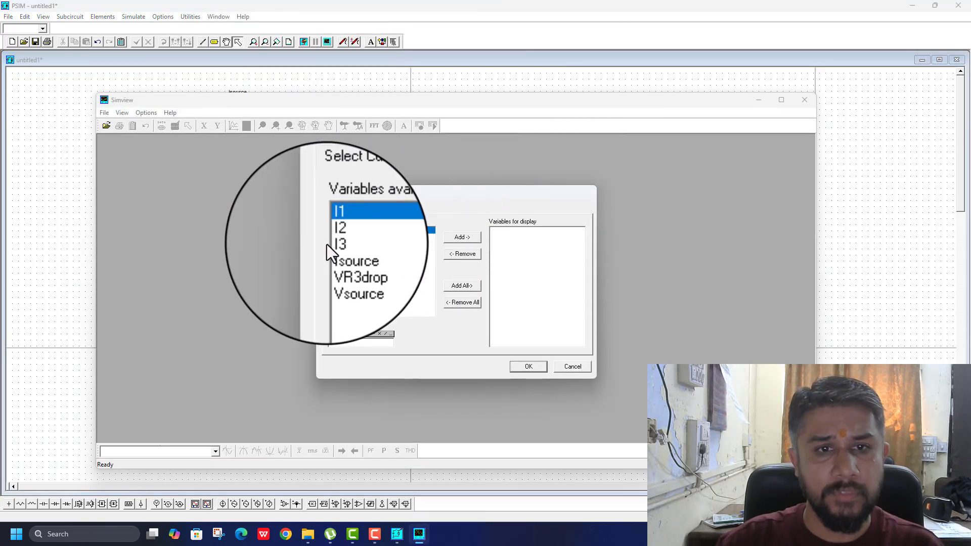
click(460, 237)
click(526, 372)
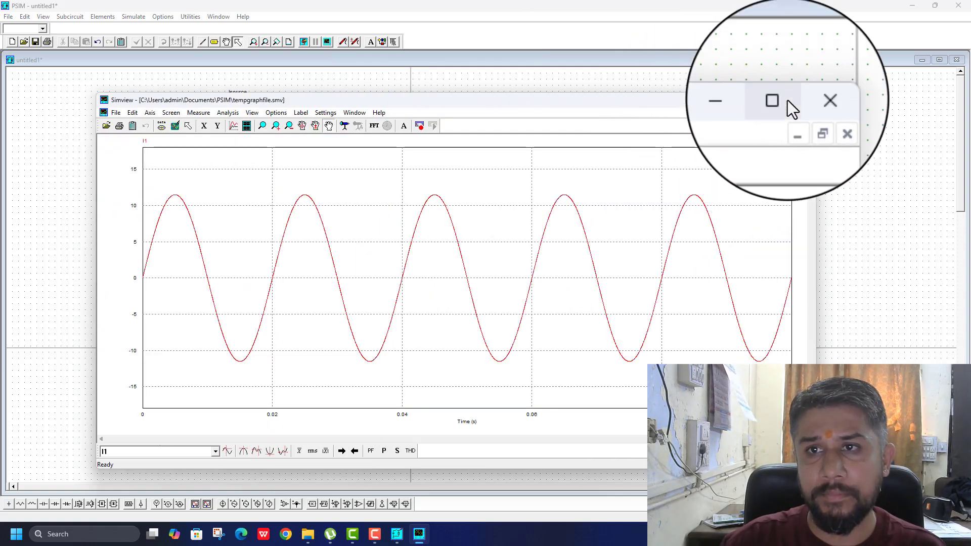
click(782, 100)
Add a second graph screen below the sinusoidal I1 curve showing I2
click(150, 30)
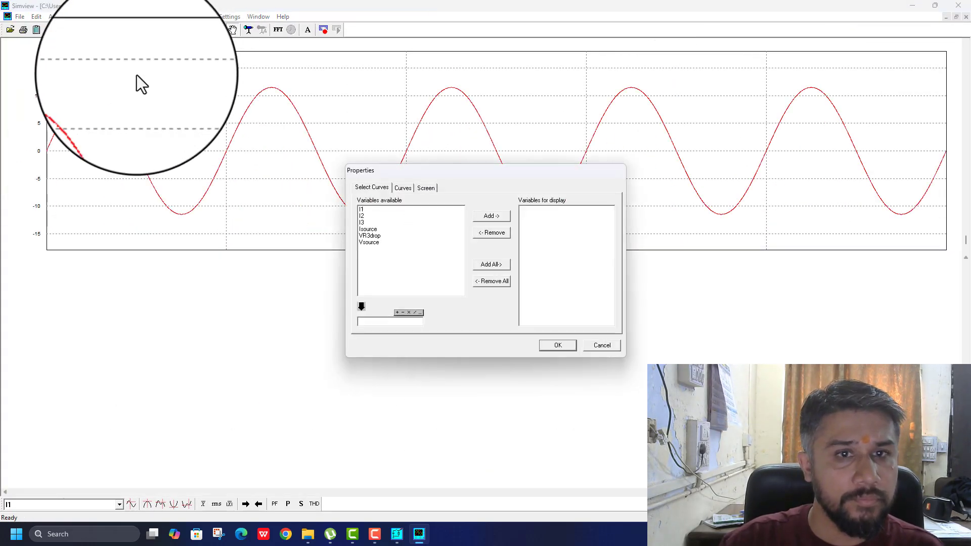
click(362, 216)
click(484, 219)
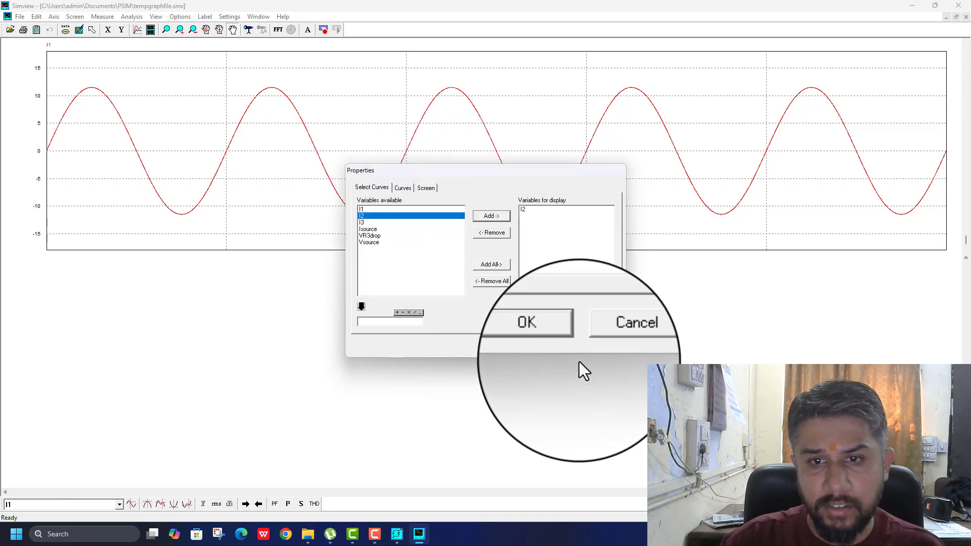
click(567, 347)
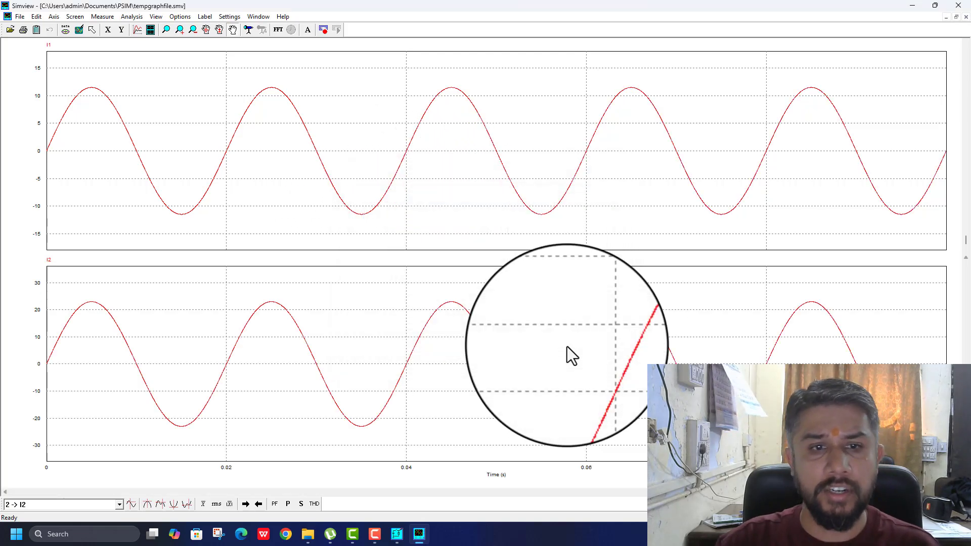
Add a third graph screen showing only the curve I3
click(150, 30)
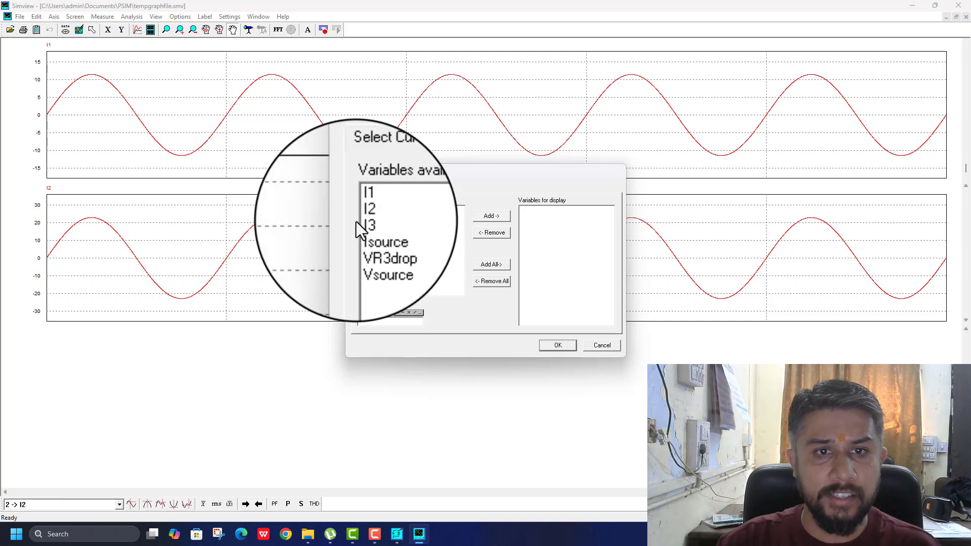
click(362, 217)
click(362, 223)
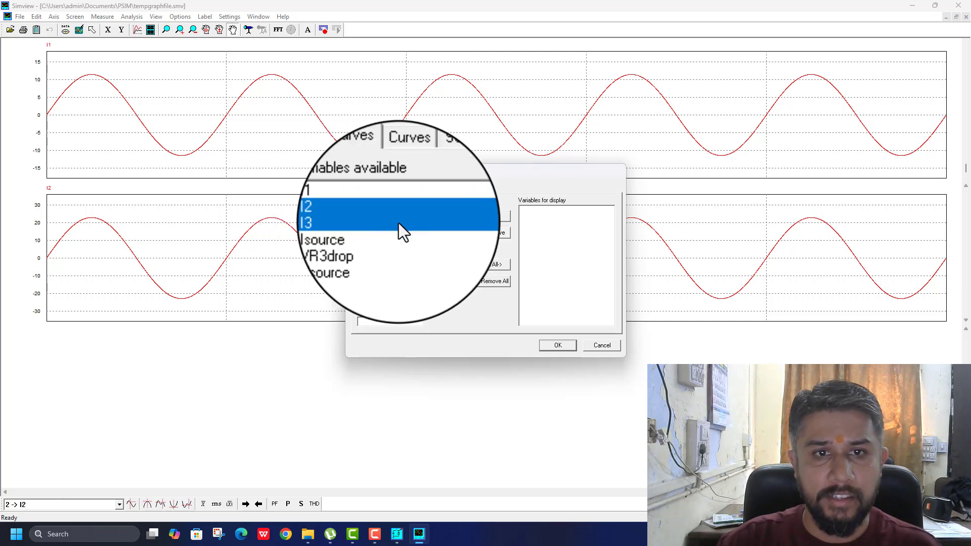
click(492, 216)
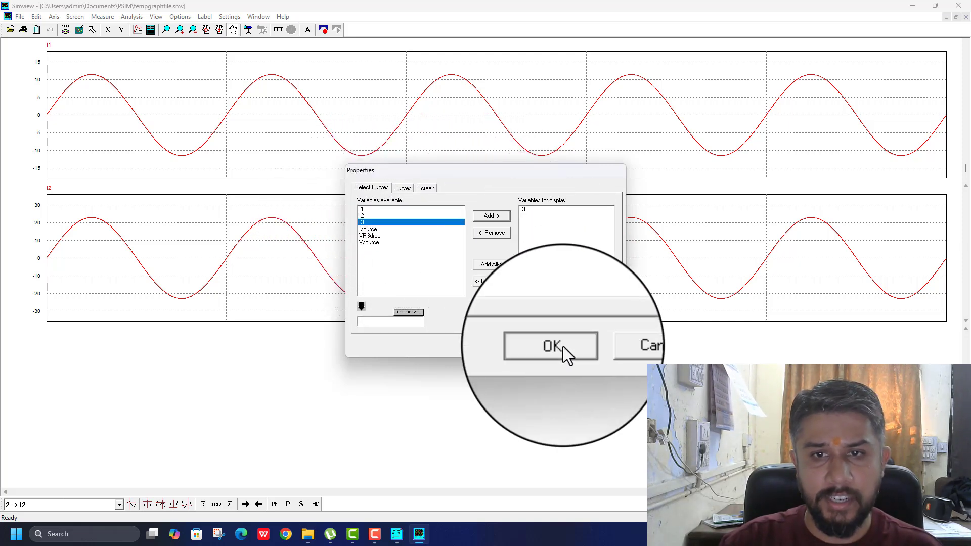
click(561, 347)
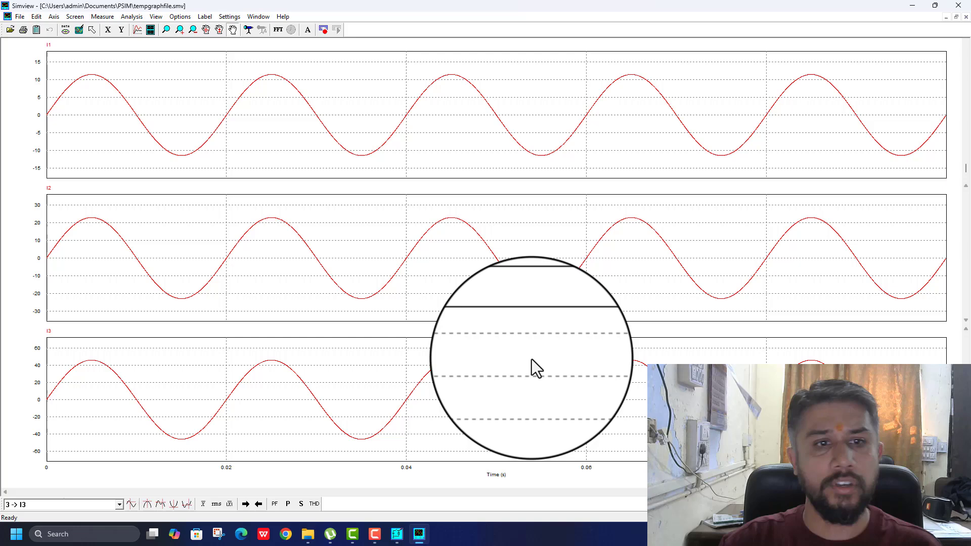
Add a fourth graph screen showing Isource under the branch currents, and close Simview after viewing the waveforms
click(150, 29)
click(363, 229)
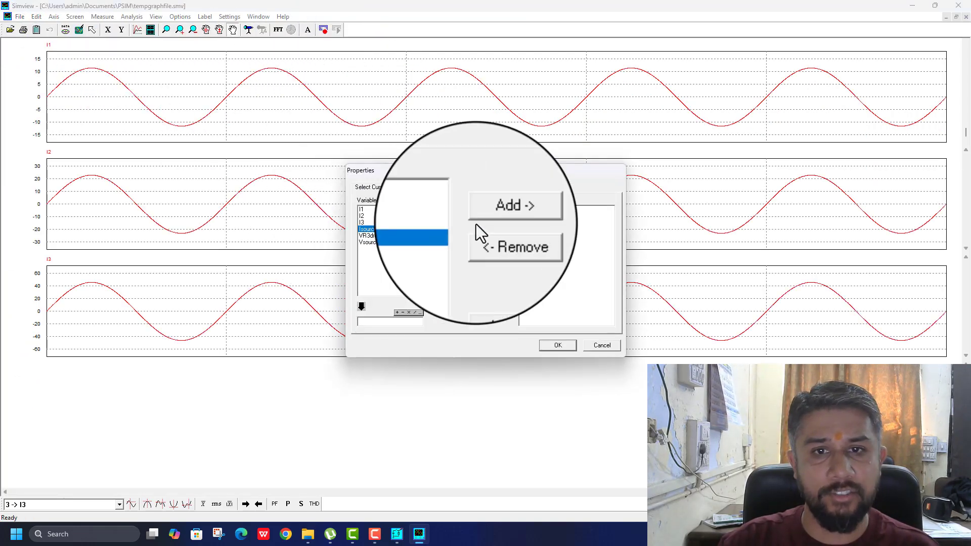
click(491, 216)
click(558, 346)
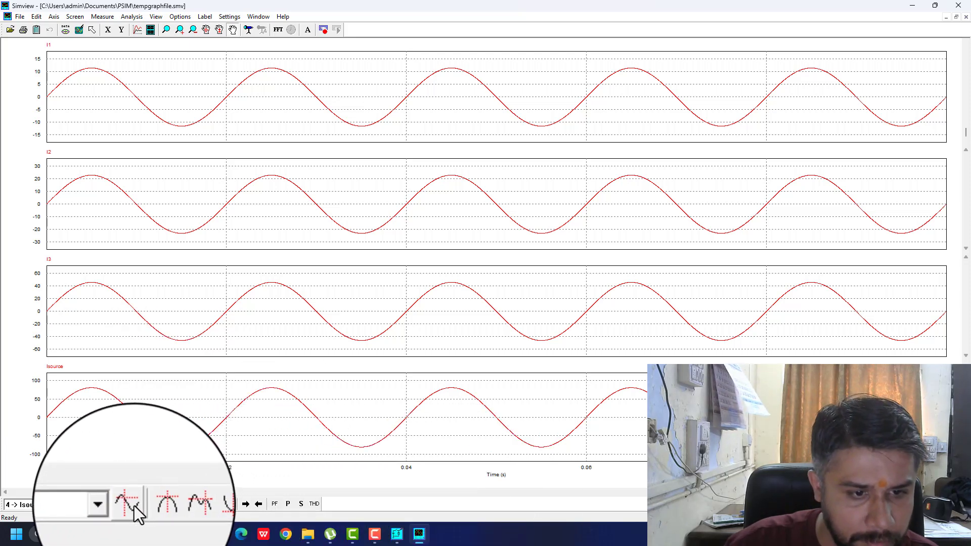
click(93, 286)
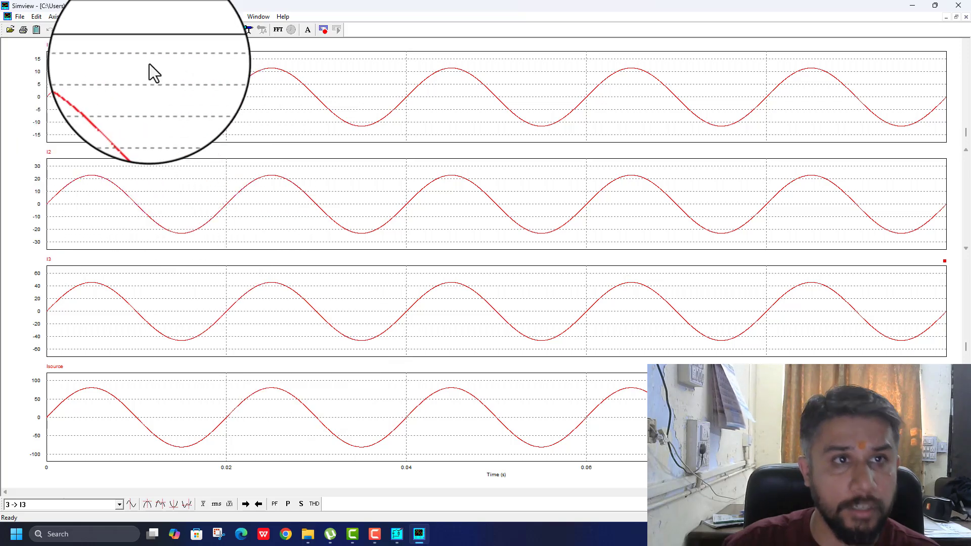
click(959, 5)
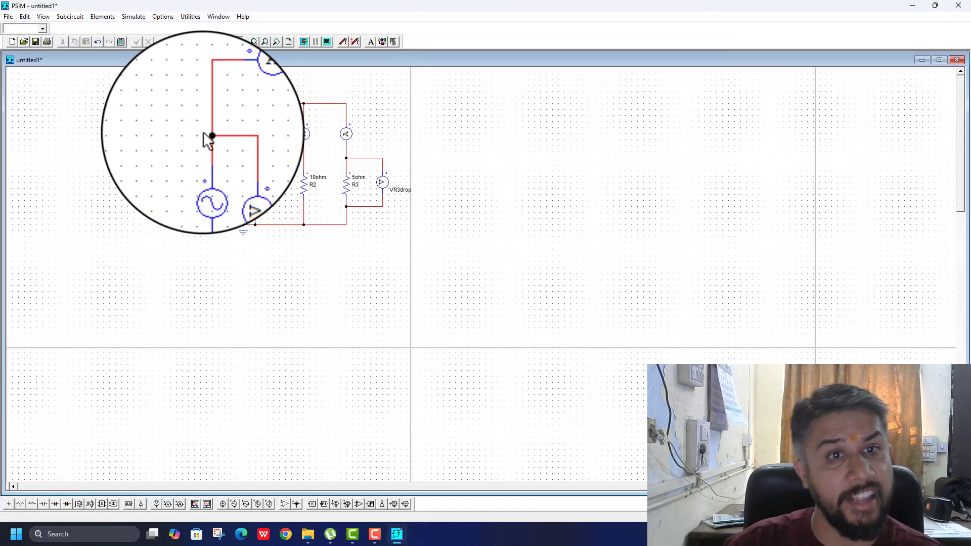
Run the simulation again, plot I1, I2, I3 and Isource together in one graph, and maximize Simview
click(304, 42)
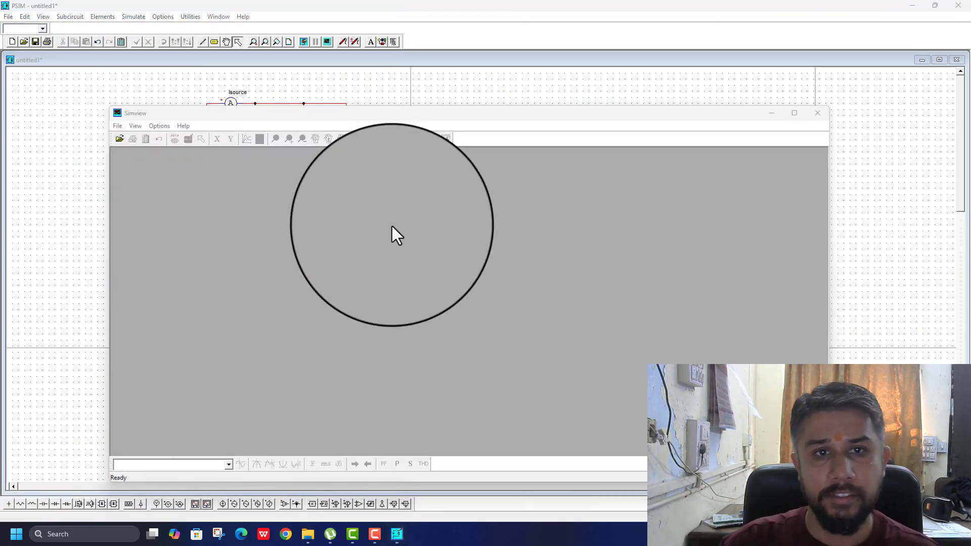
click(347, 242)
drag(348, 248, 347, 264)
click(475, 251)
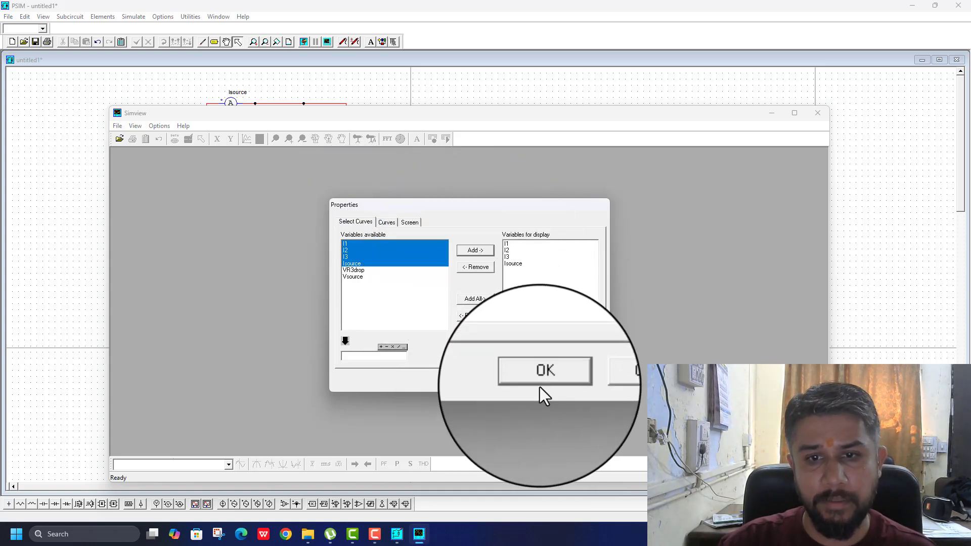
click(541, 380)
click(707, 156)
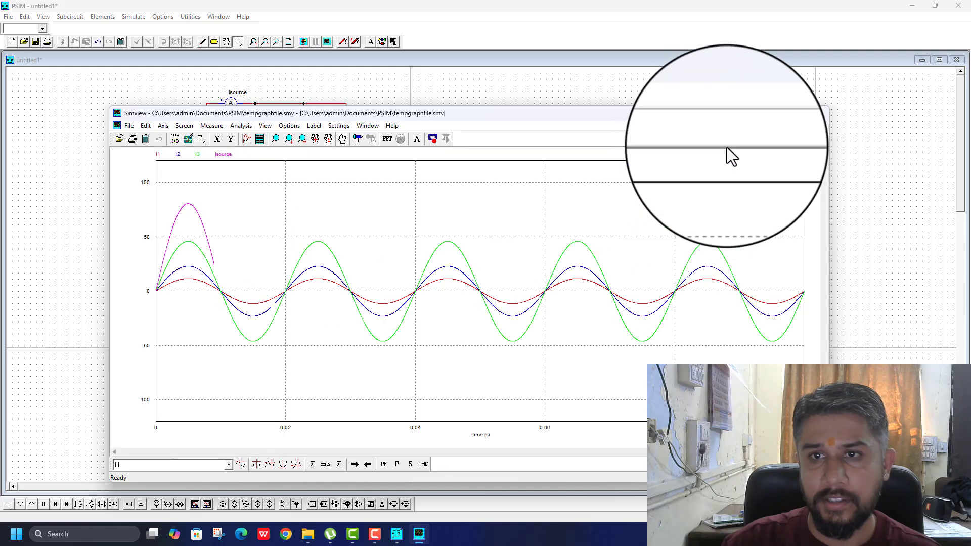
click(794, 113)
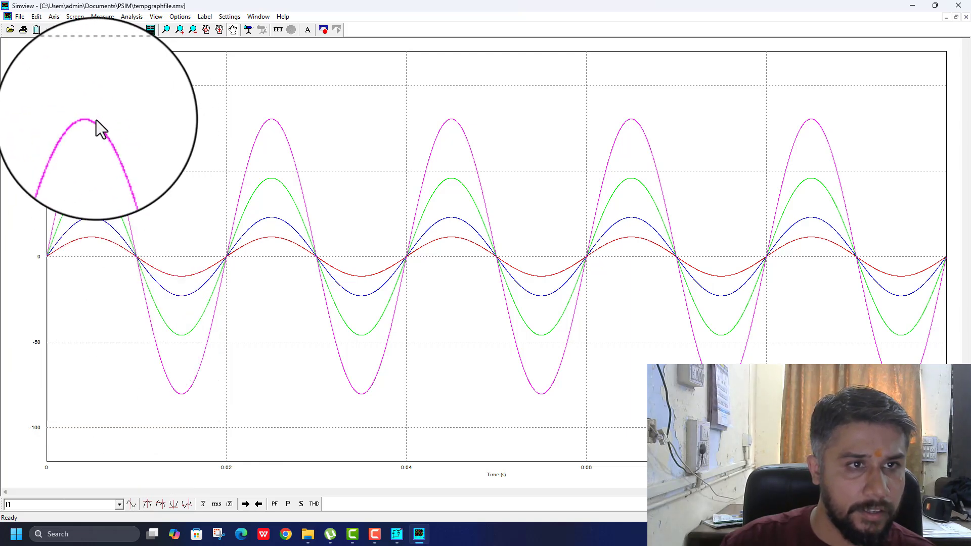
Measure the four currents at the maximum of I1, and close the measurement and Simview
drag(96, 120, 95, 120)
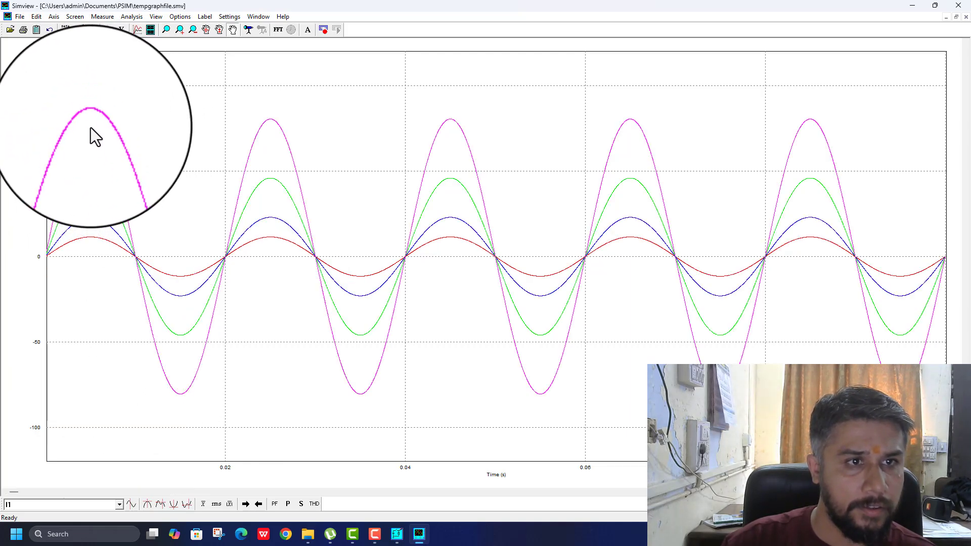
click(147, 505)
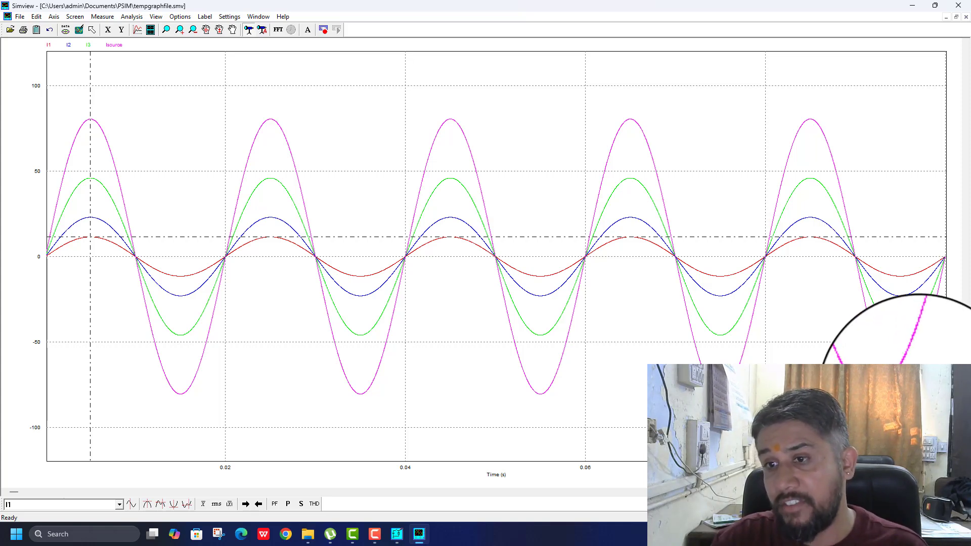
drag(921, 394, 742, 421)
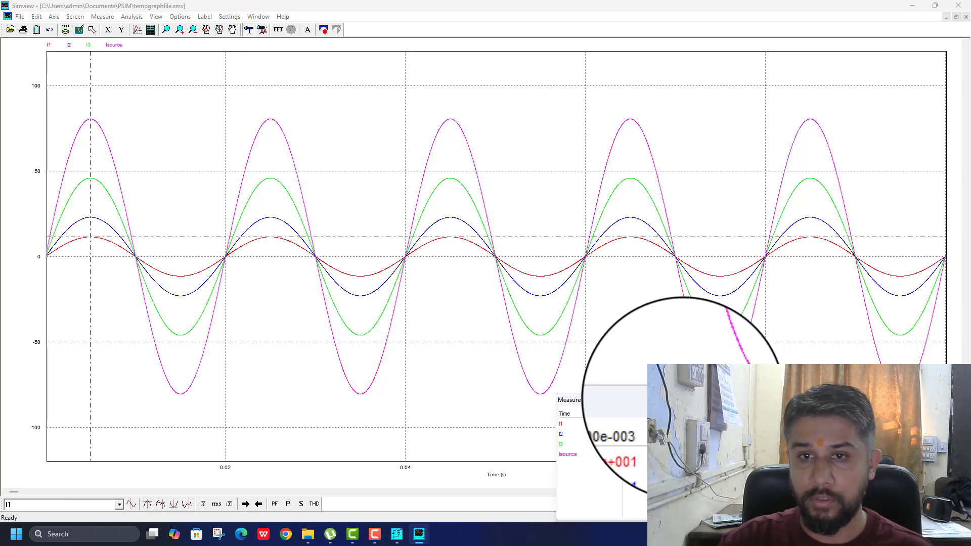
click(684, 398)
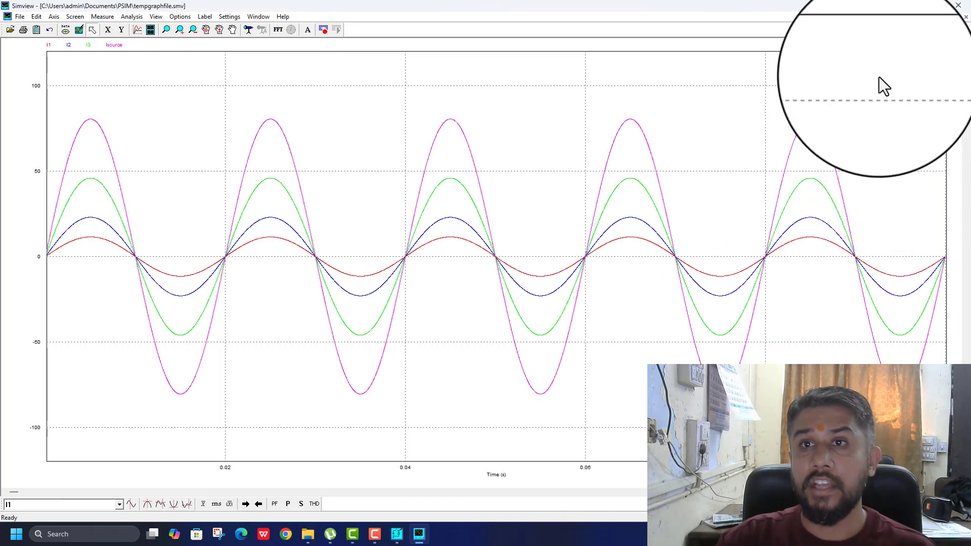
click(961, 6)
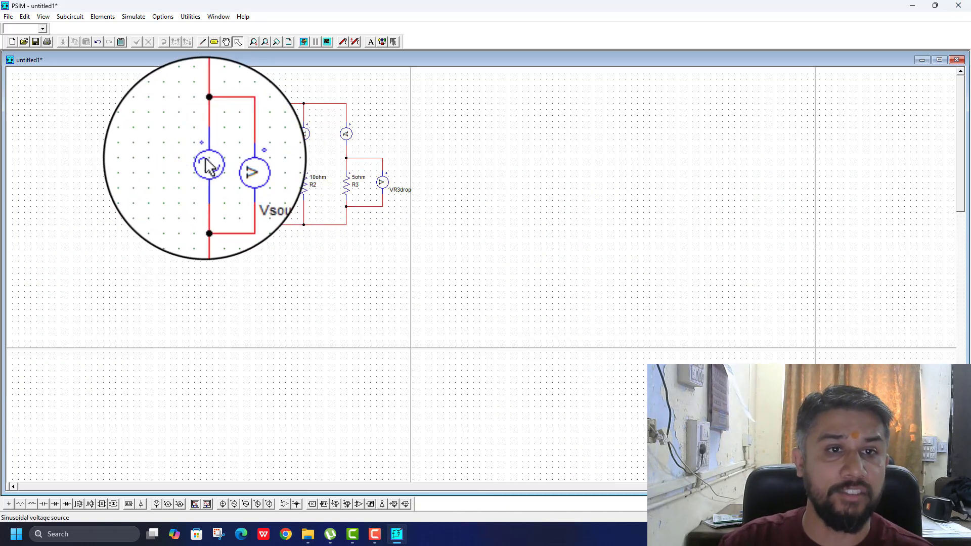
Display the name, peak amplitude and frequency of the sinusoidal voltage source on the schematic
double_click(207, 158)
click(170, 99)
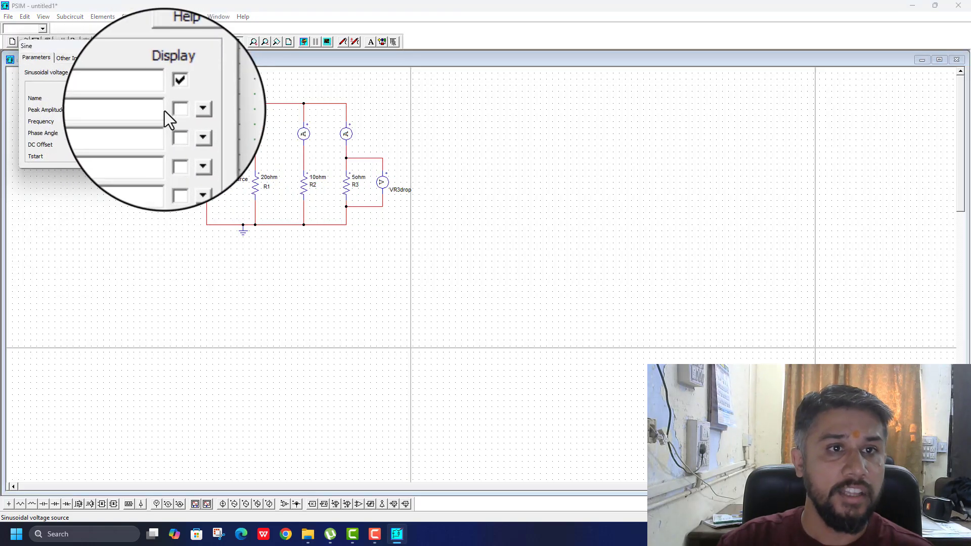
click(166, 111)
click(117, 125)
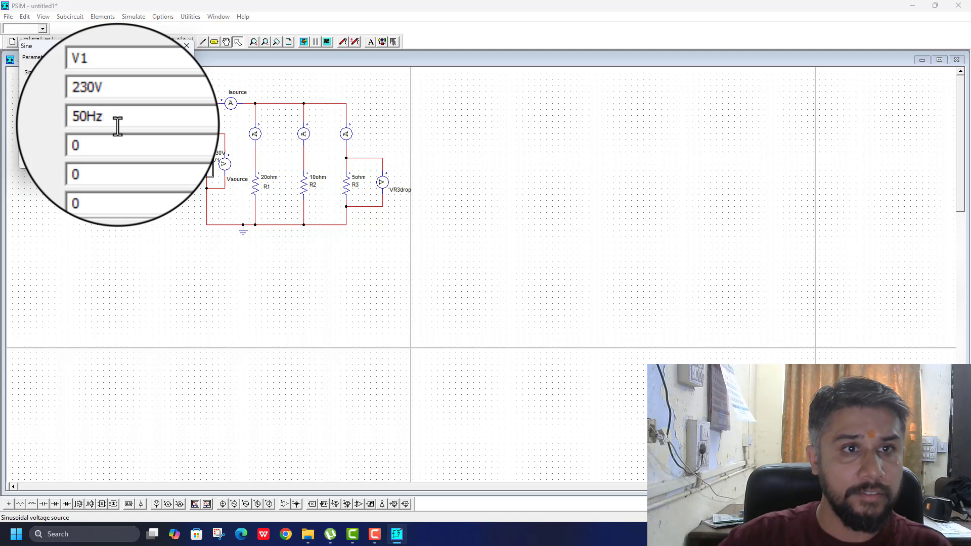
click(171, 122)
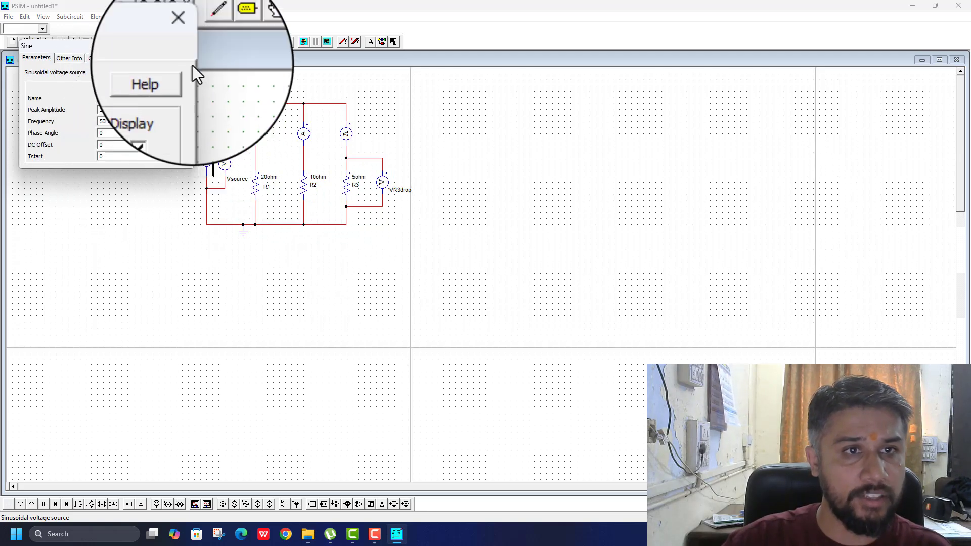
click(188, 46)
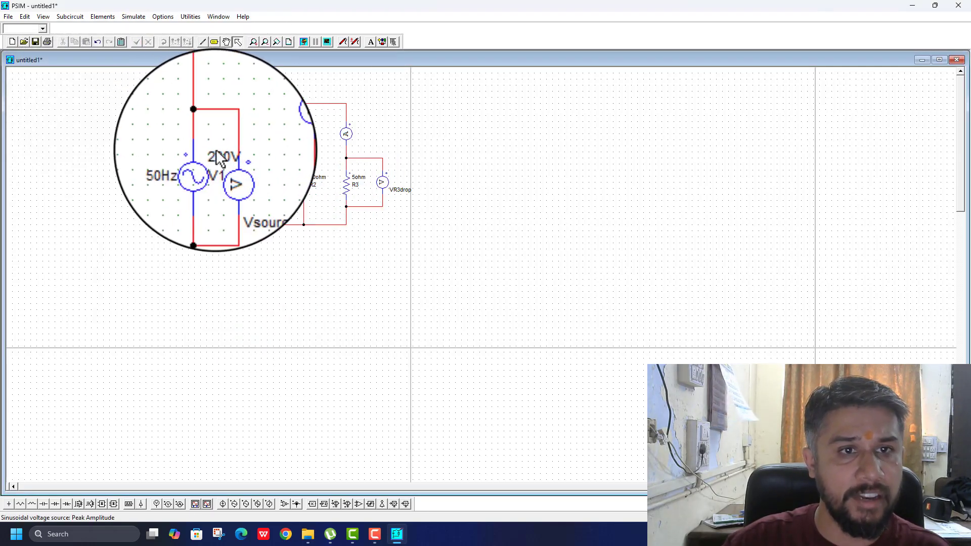
Move the source's 230V, 50Hz and V1 labels to the free space beside it, away from the Vsource voltmeter
drag(216, 150, 188, 145)
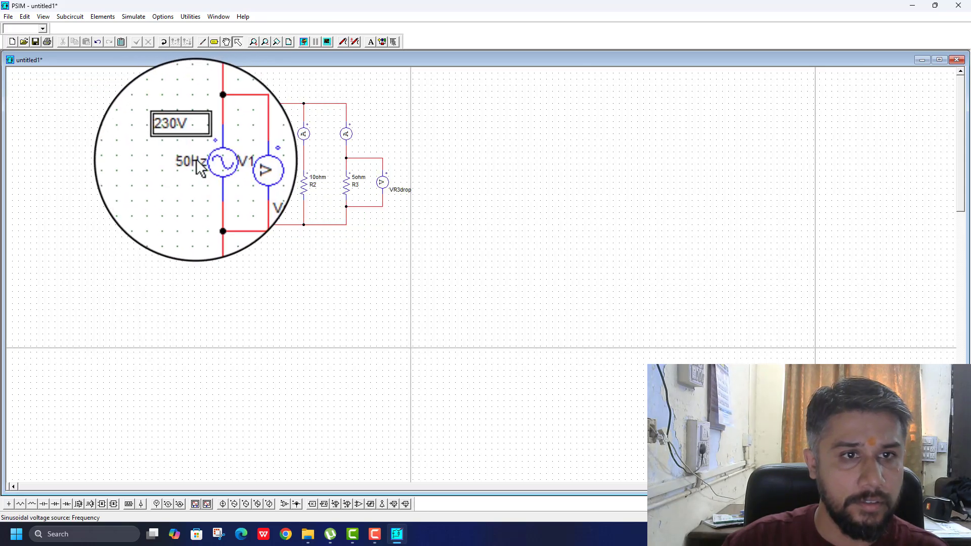
click(190, 159)
click(194, 164)
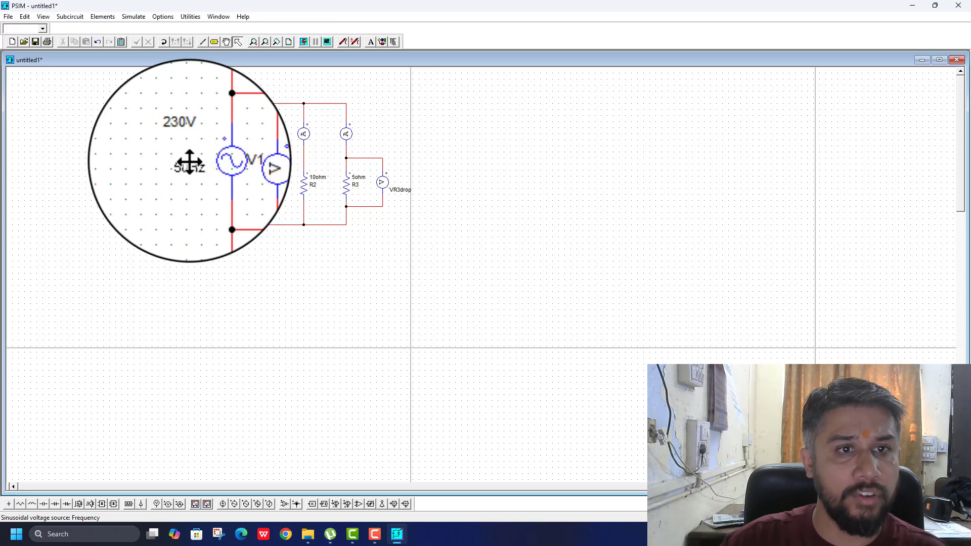
click(217, 159)
drag(217, 159, 185, 174)
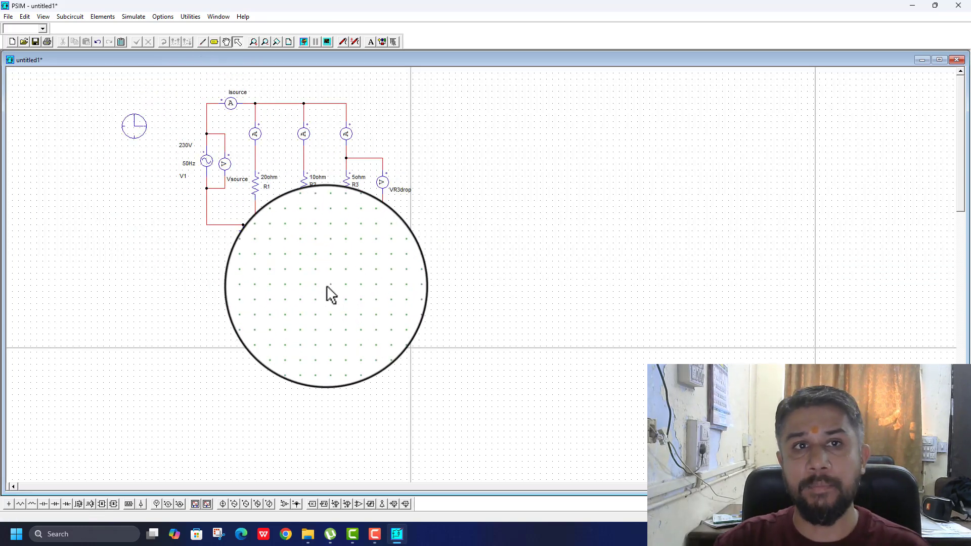